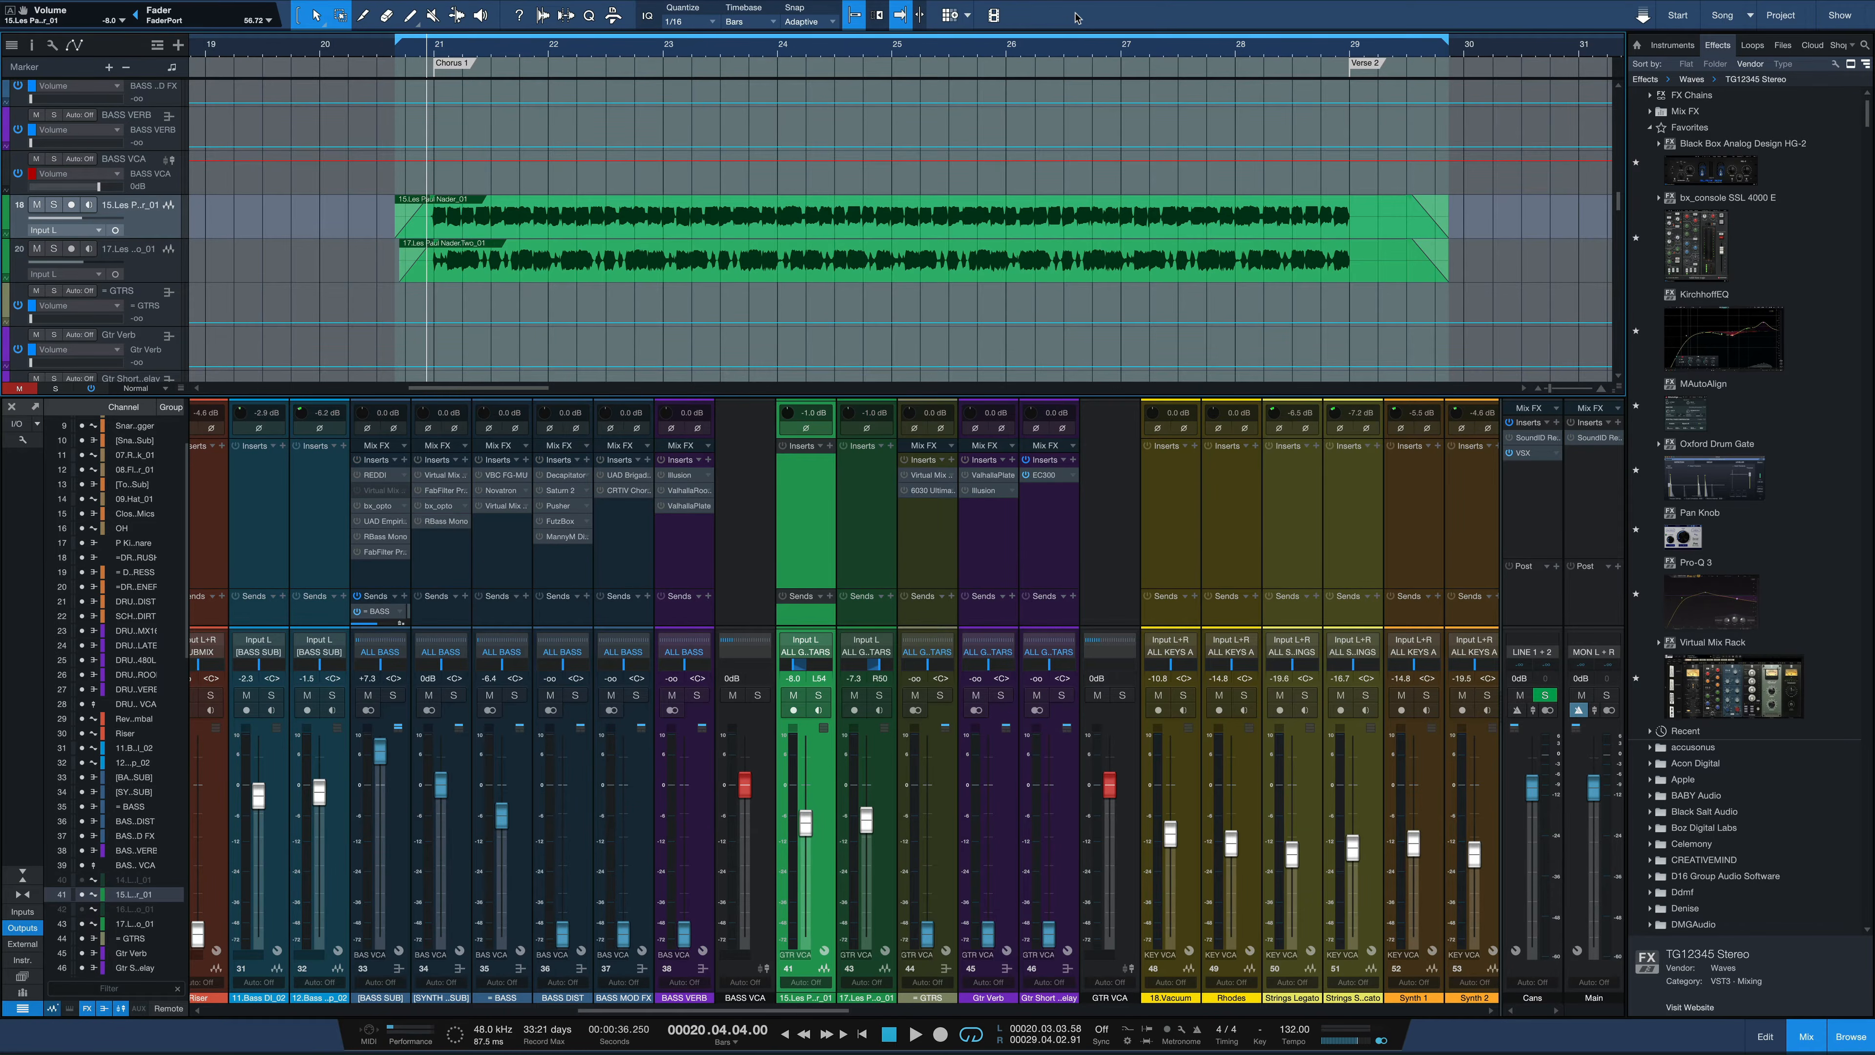
# Solo and play both Les Paul guitar tracks together, then unsolo the second one and play the first alone
pyautogui.press('s')
pyautogui.press('space')
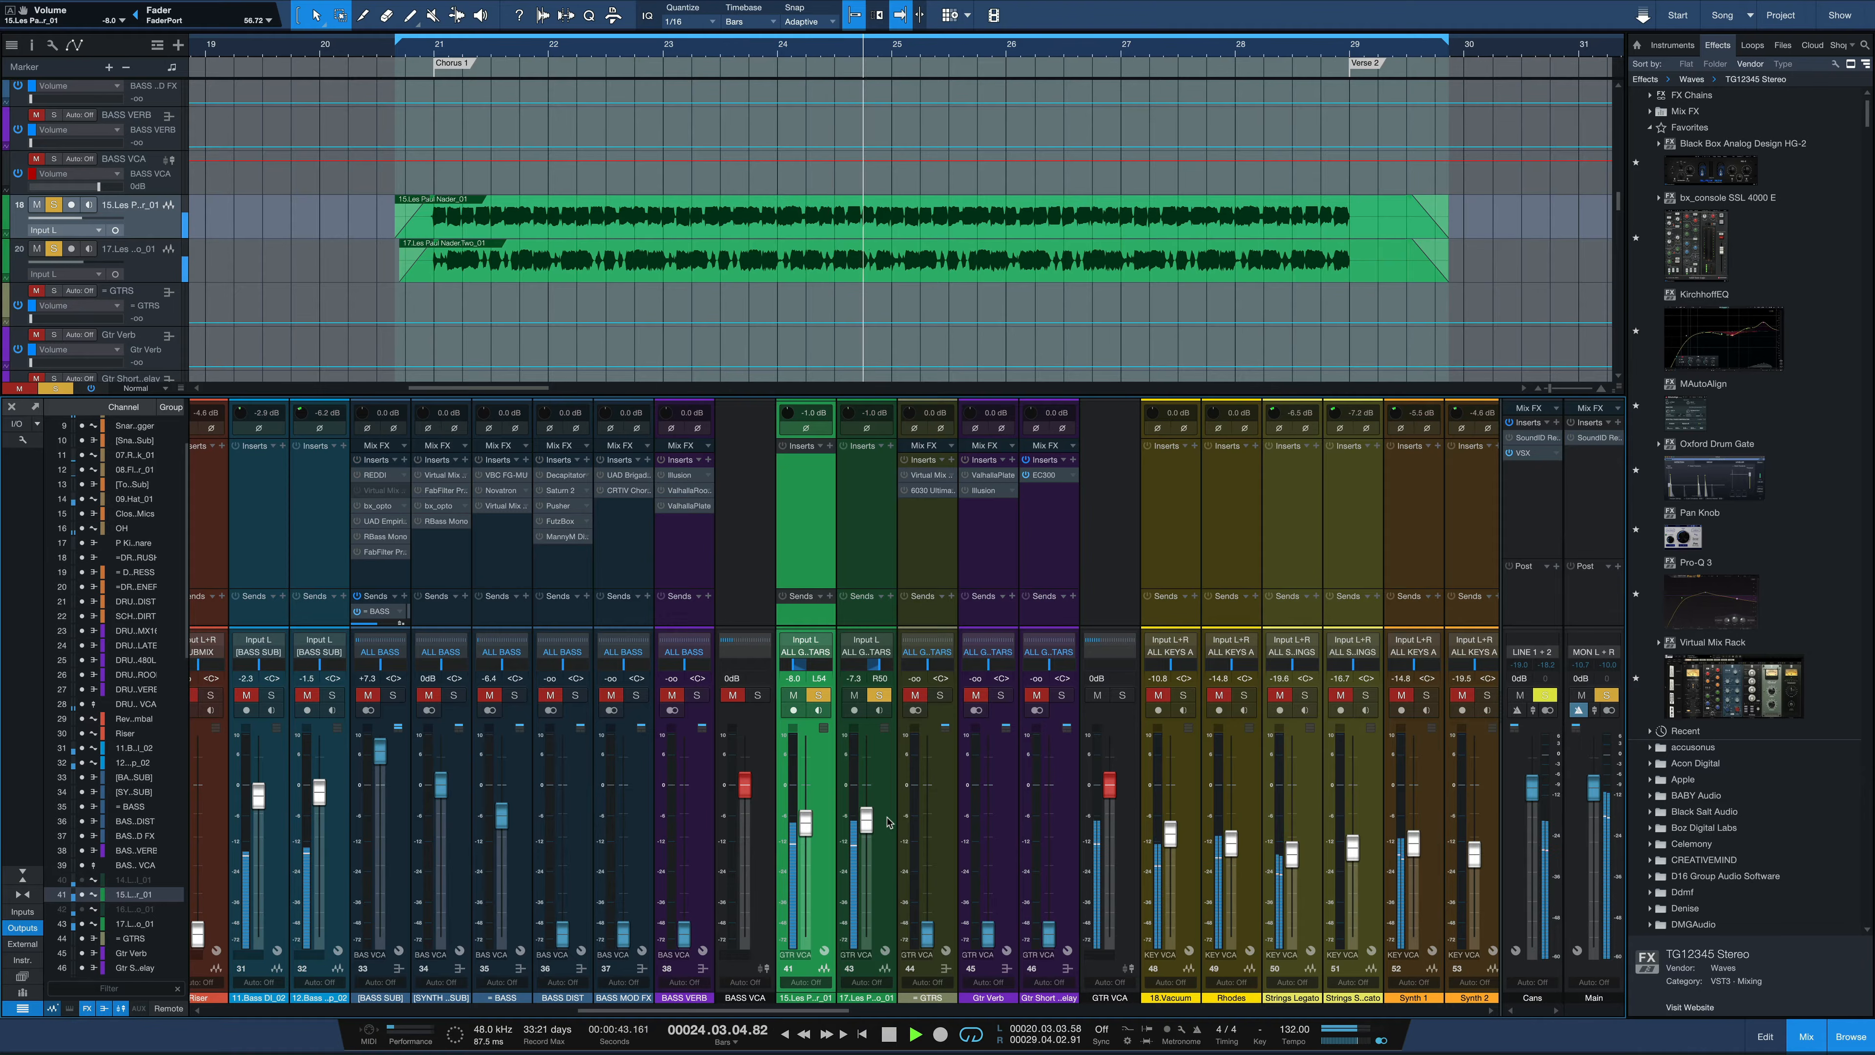
pyautogui.press('space')
pyautogui.click(879, 696)
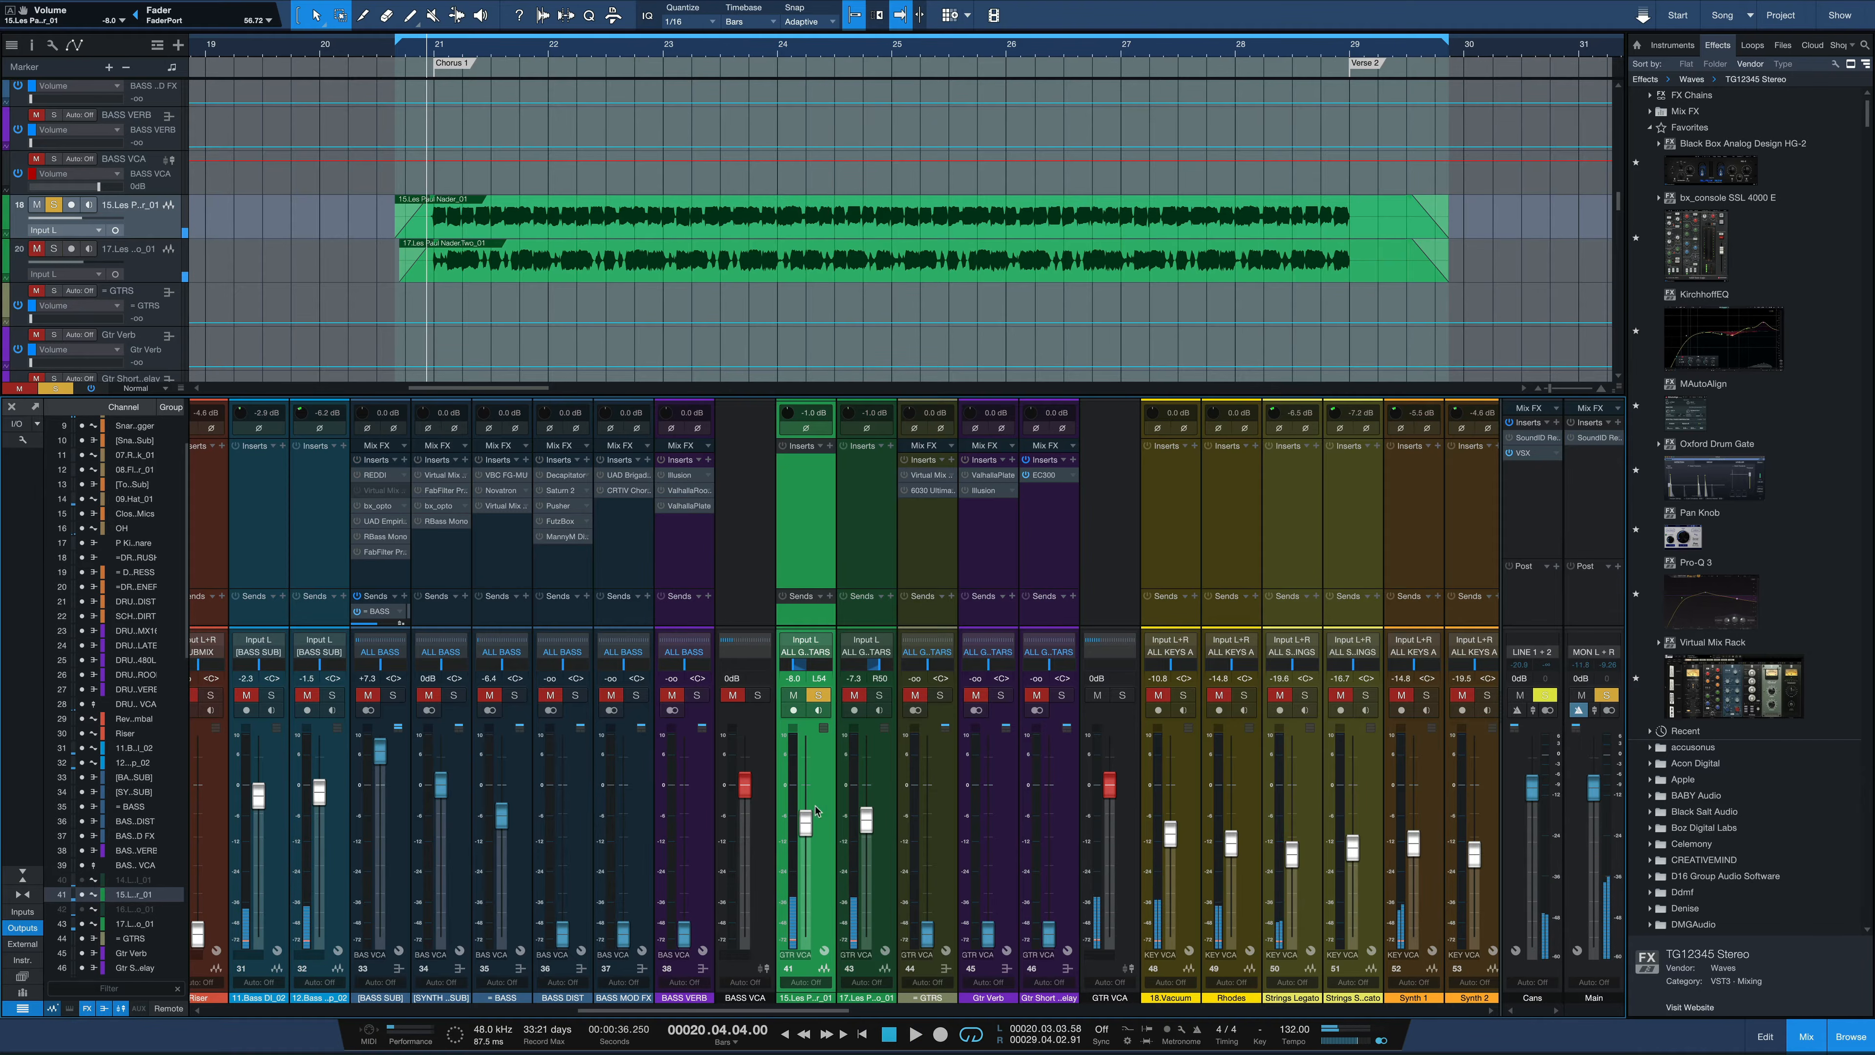
pyautogui.press('space')
# Switch the solo from the first Les Paul track to the second and play the second guitar on its own
pyautogui.press('space')
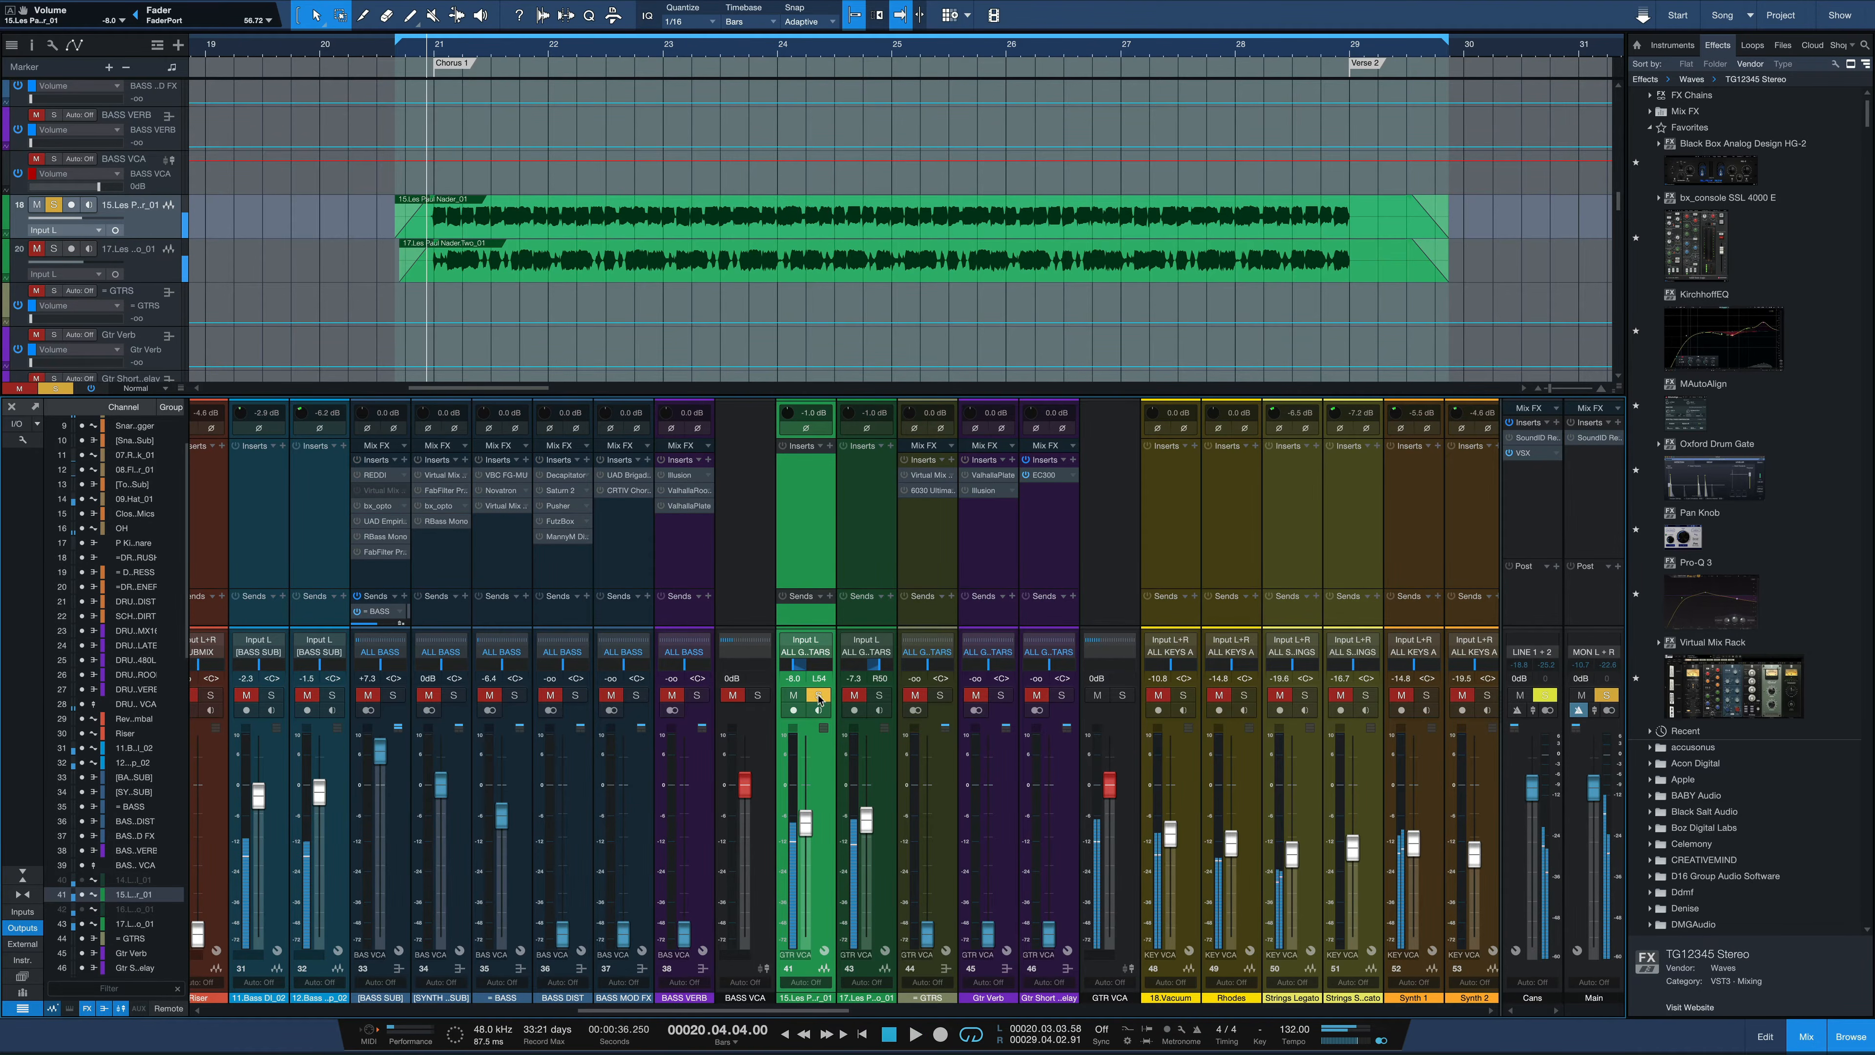
pyautogui.click(818, 695)
pyautogui.click(879, 696)
pyautogui.press('space')
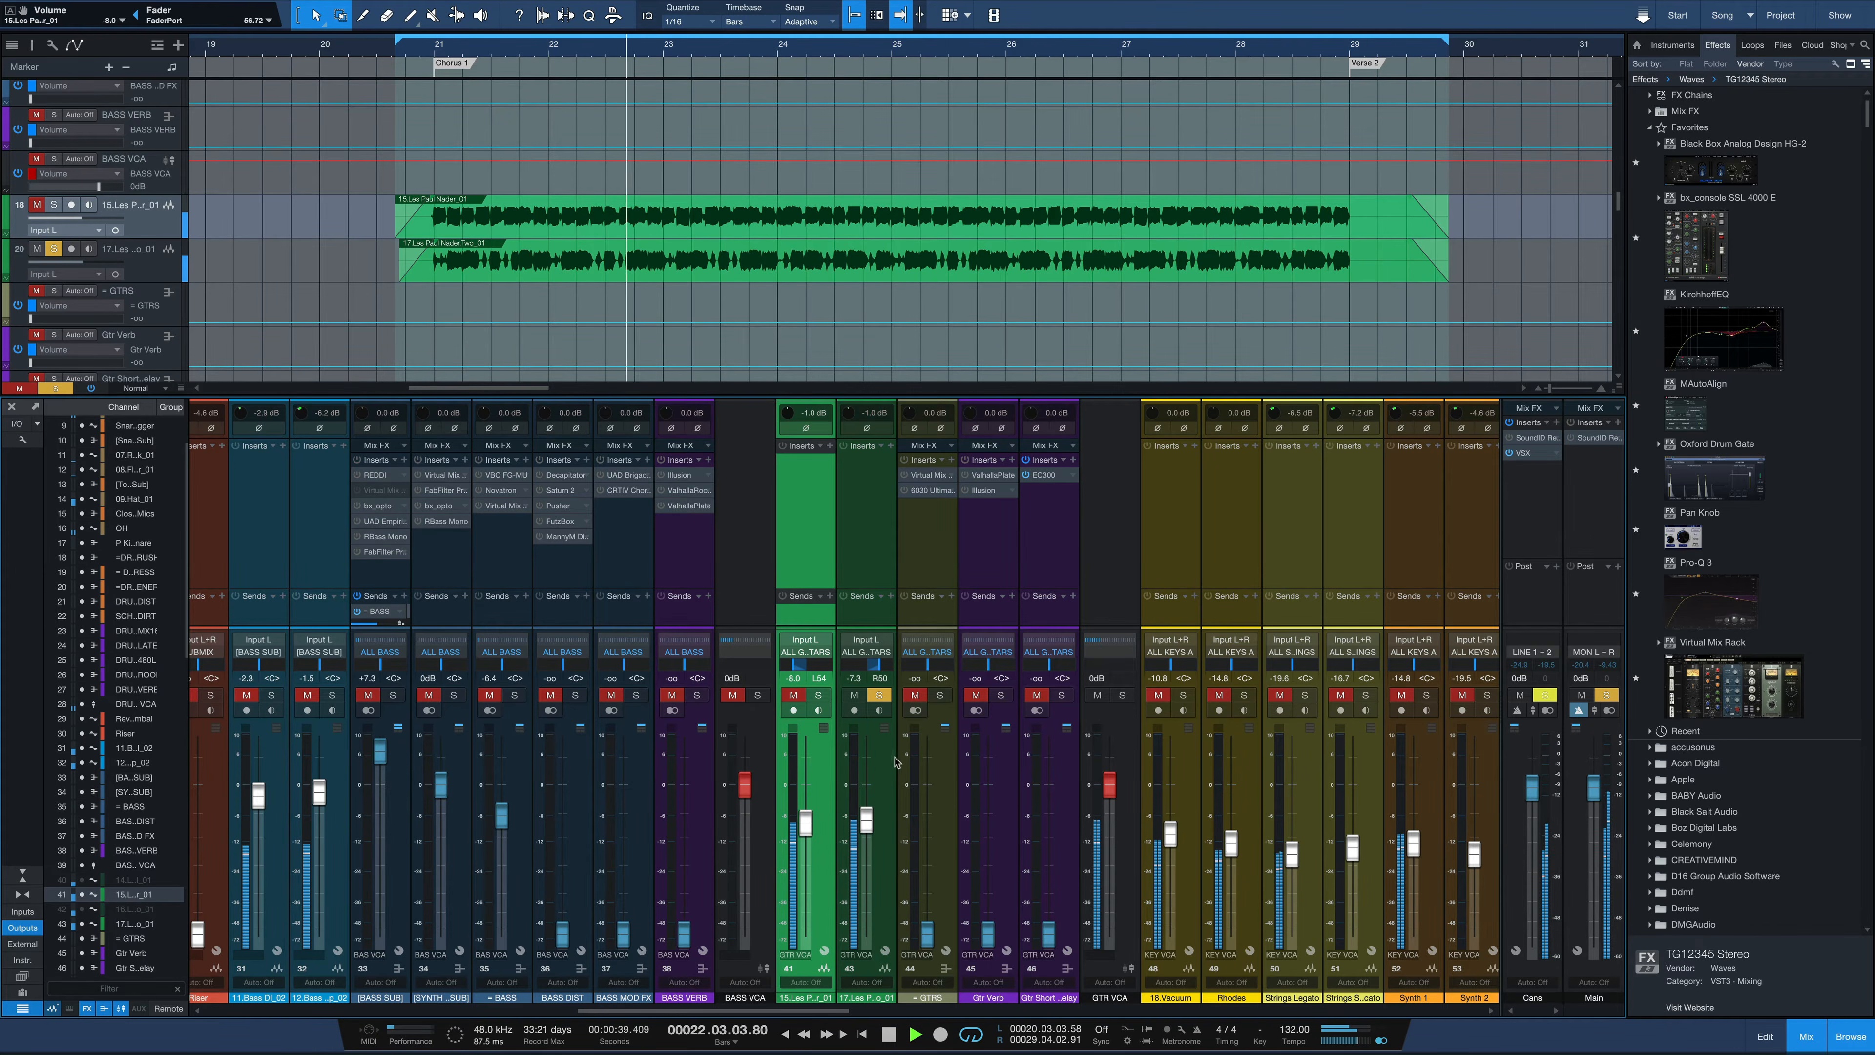
pyautogui.press('space')
pyautogui.click(880, 696)
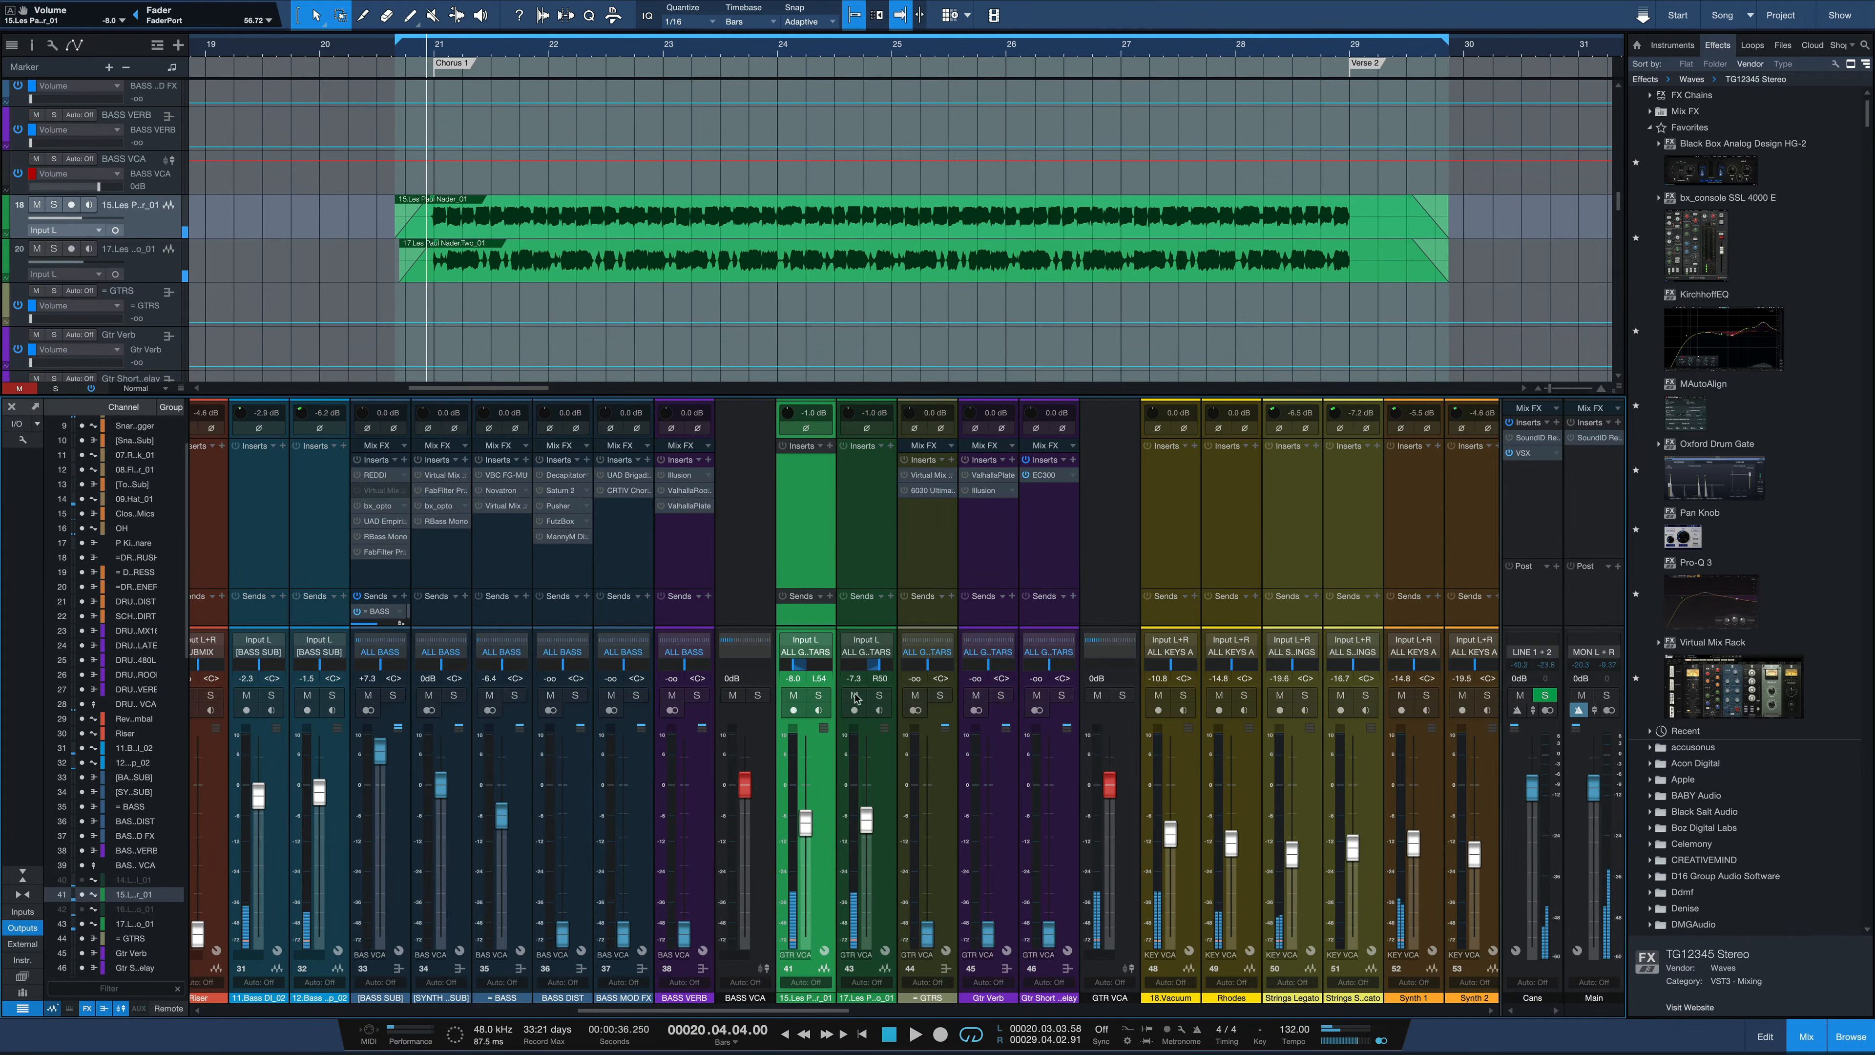
pyautogui.click(880, 696)
pyautogui.press('space')
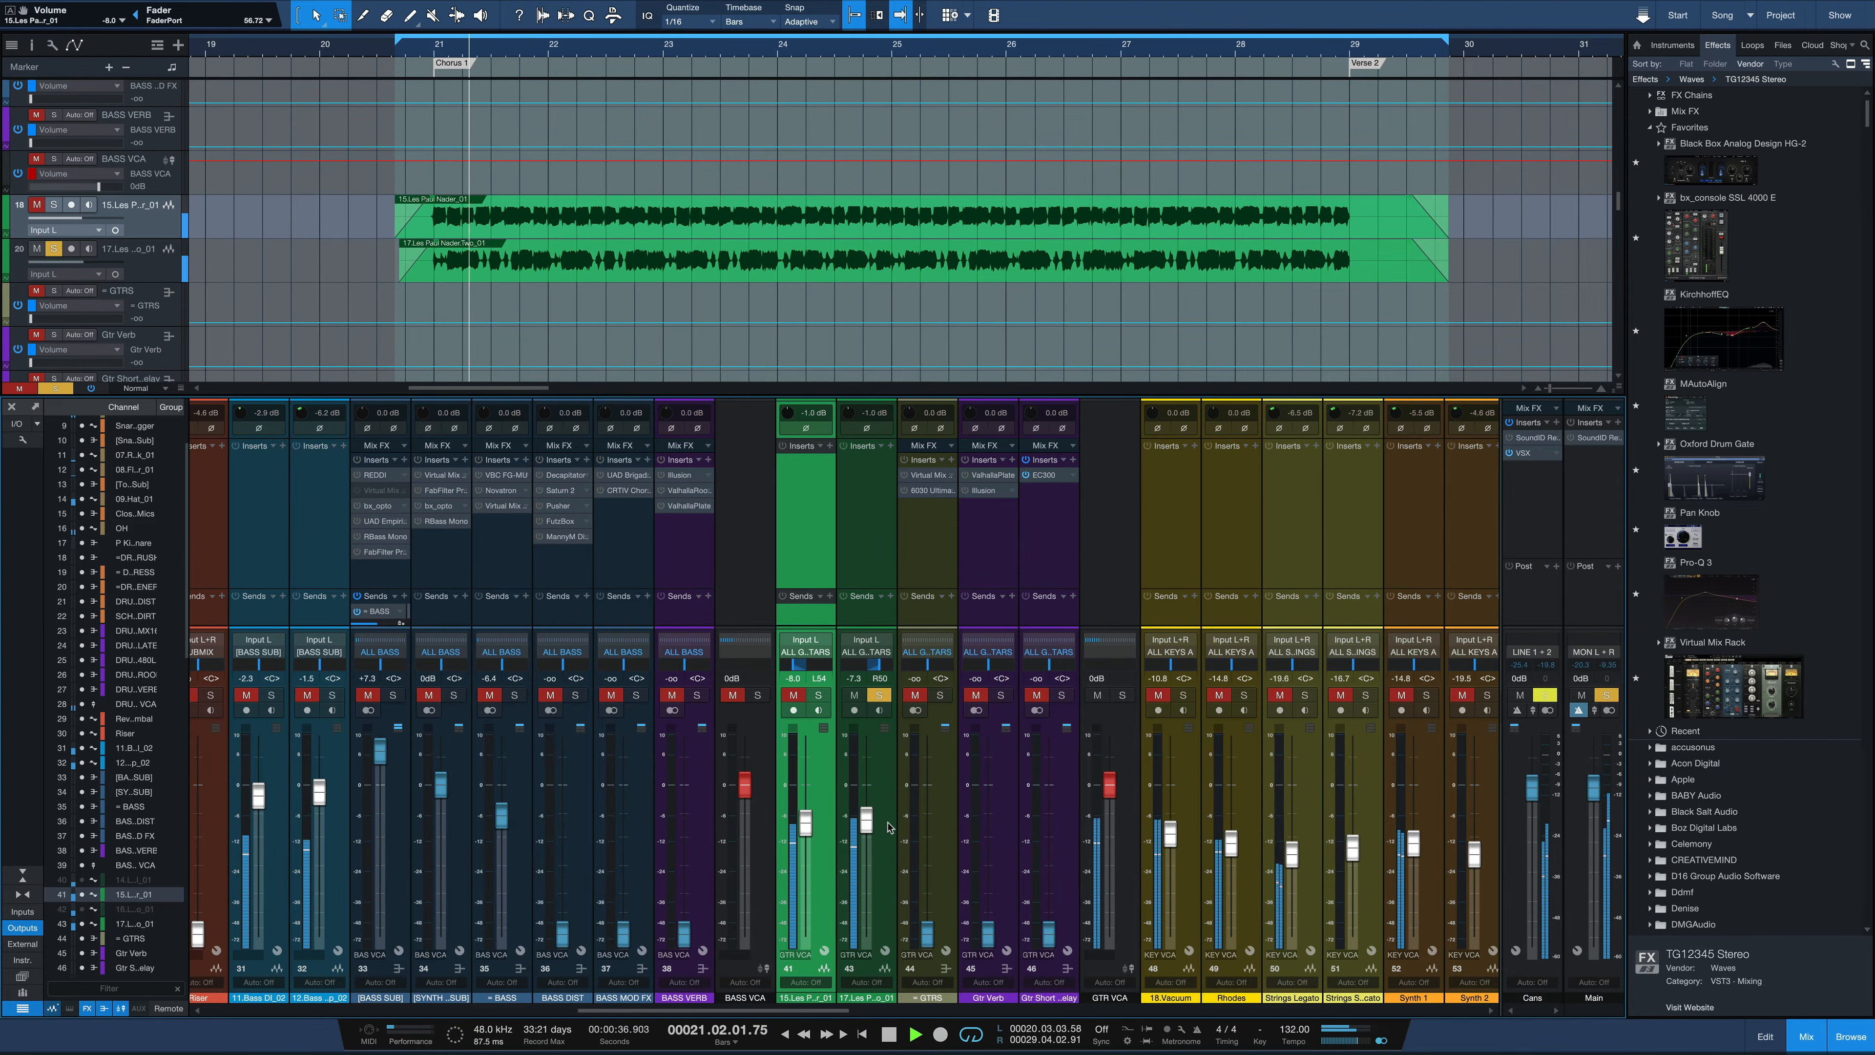
pyautogui.press('space')
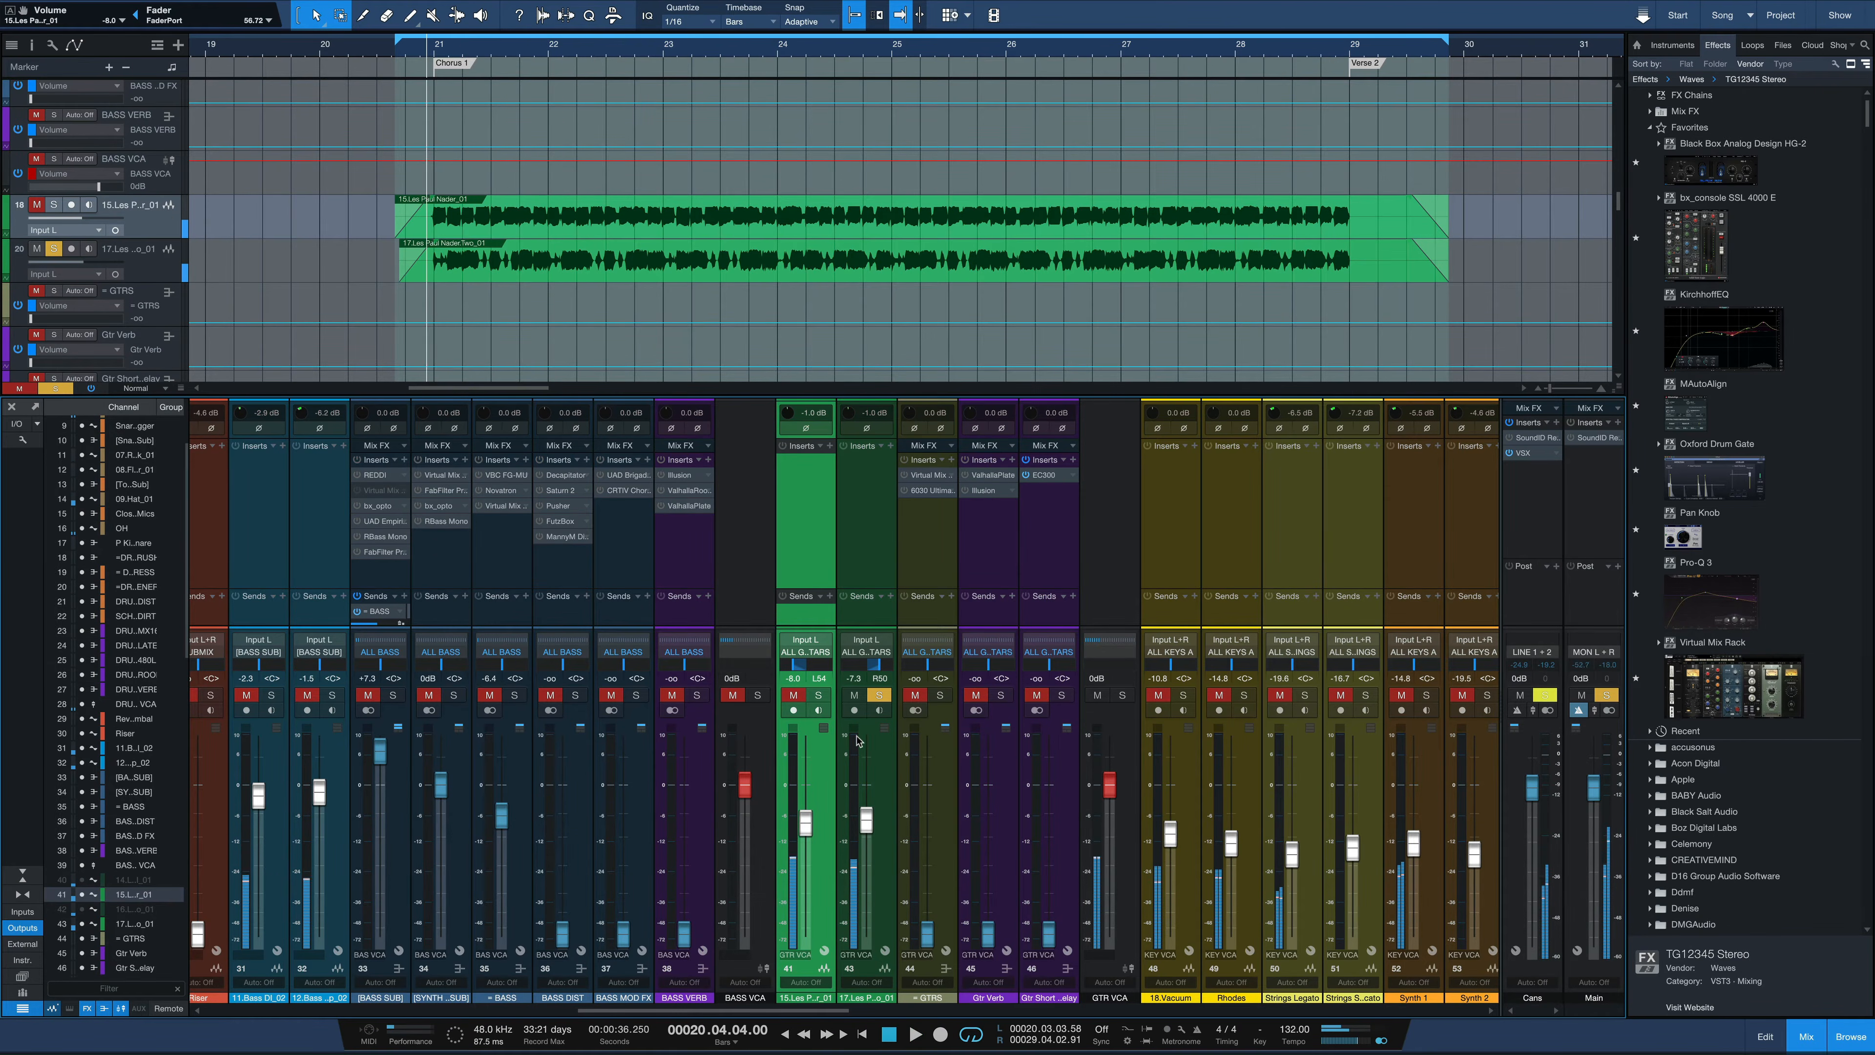
# Solo the first Les Paul track alongside the second and listen to the pair
pyautogui.press('s')
pyautogui.press('space')
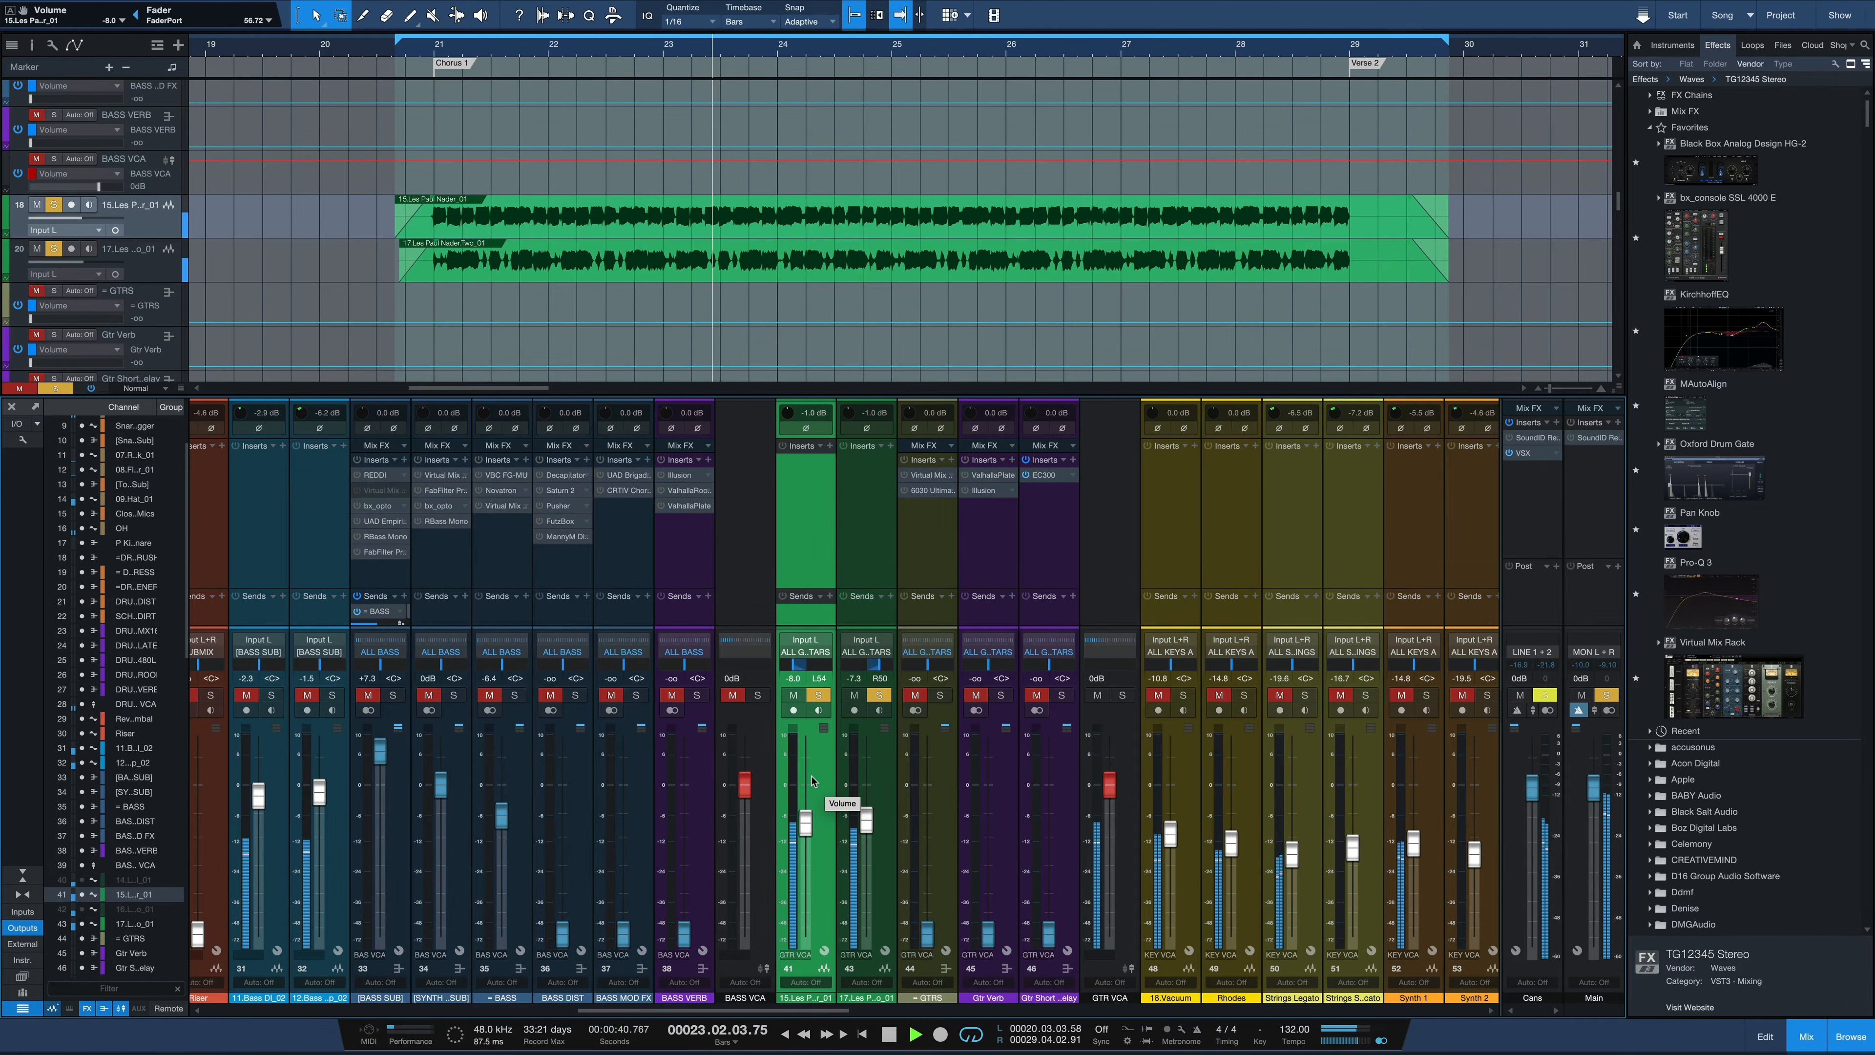
pyautogui.press('space')
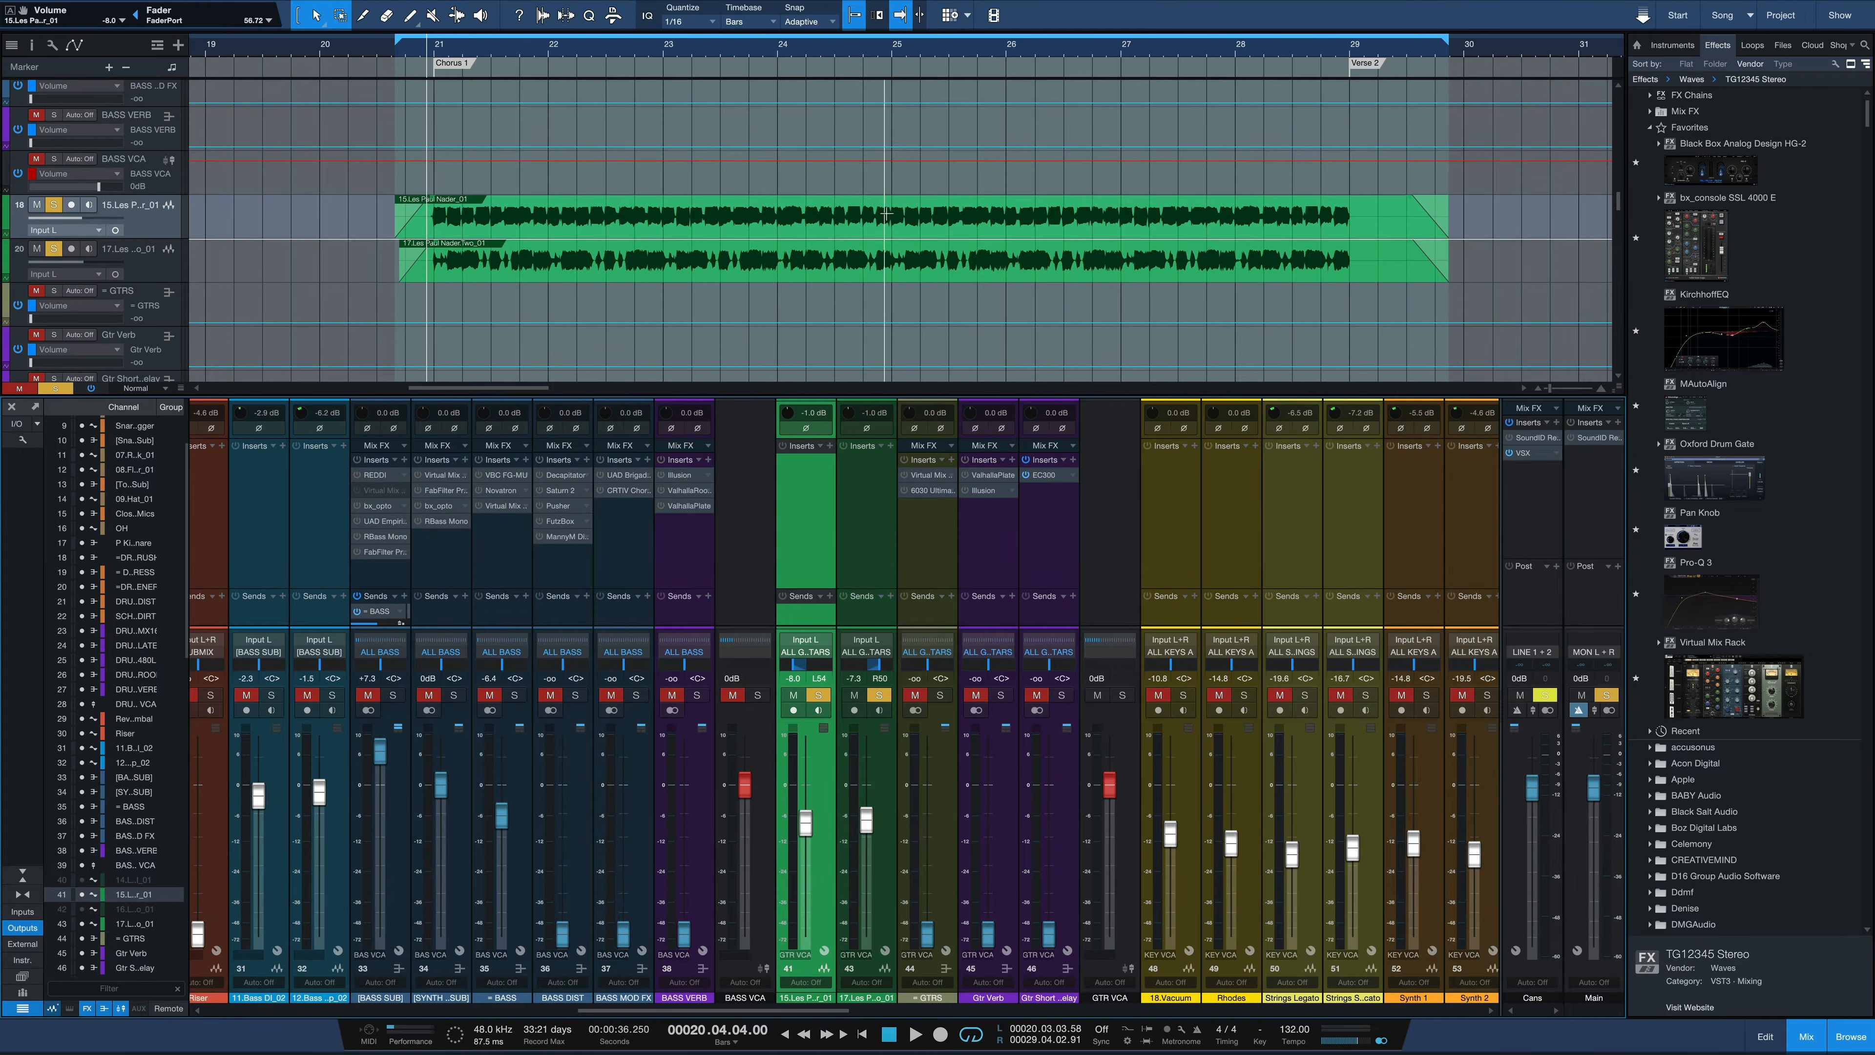
# Duplicate the first Les Paul track completely, including its audio and channel settings
pyautogui.rightClick(157, 221)
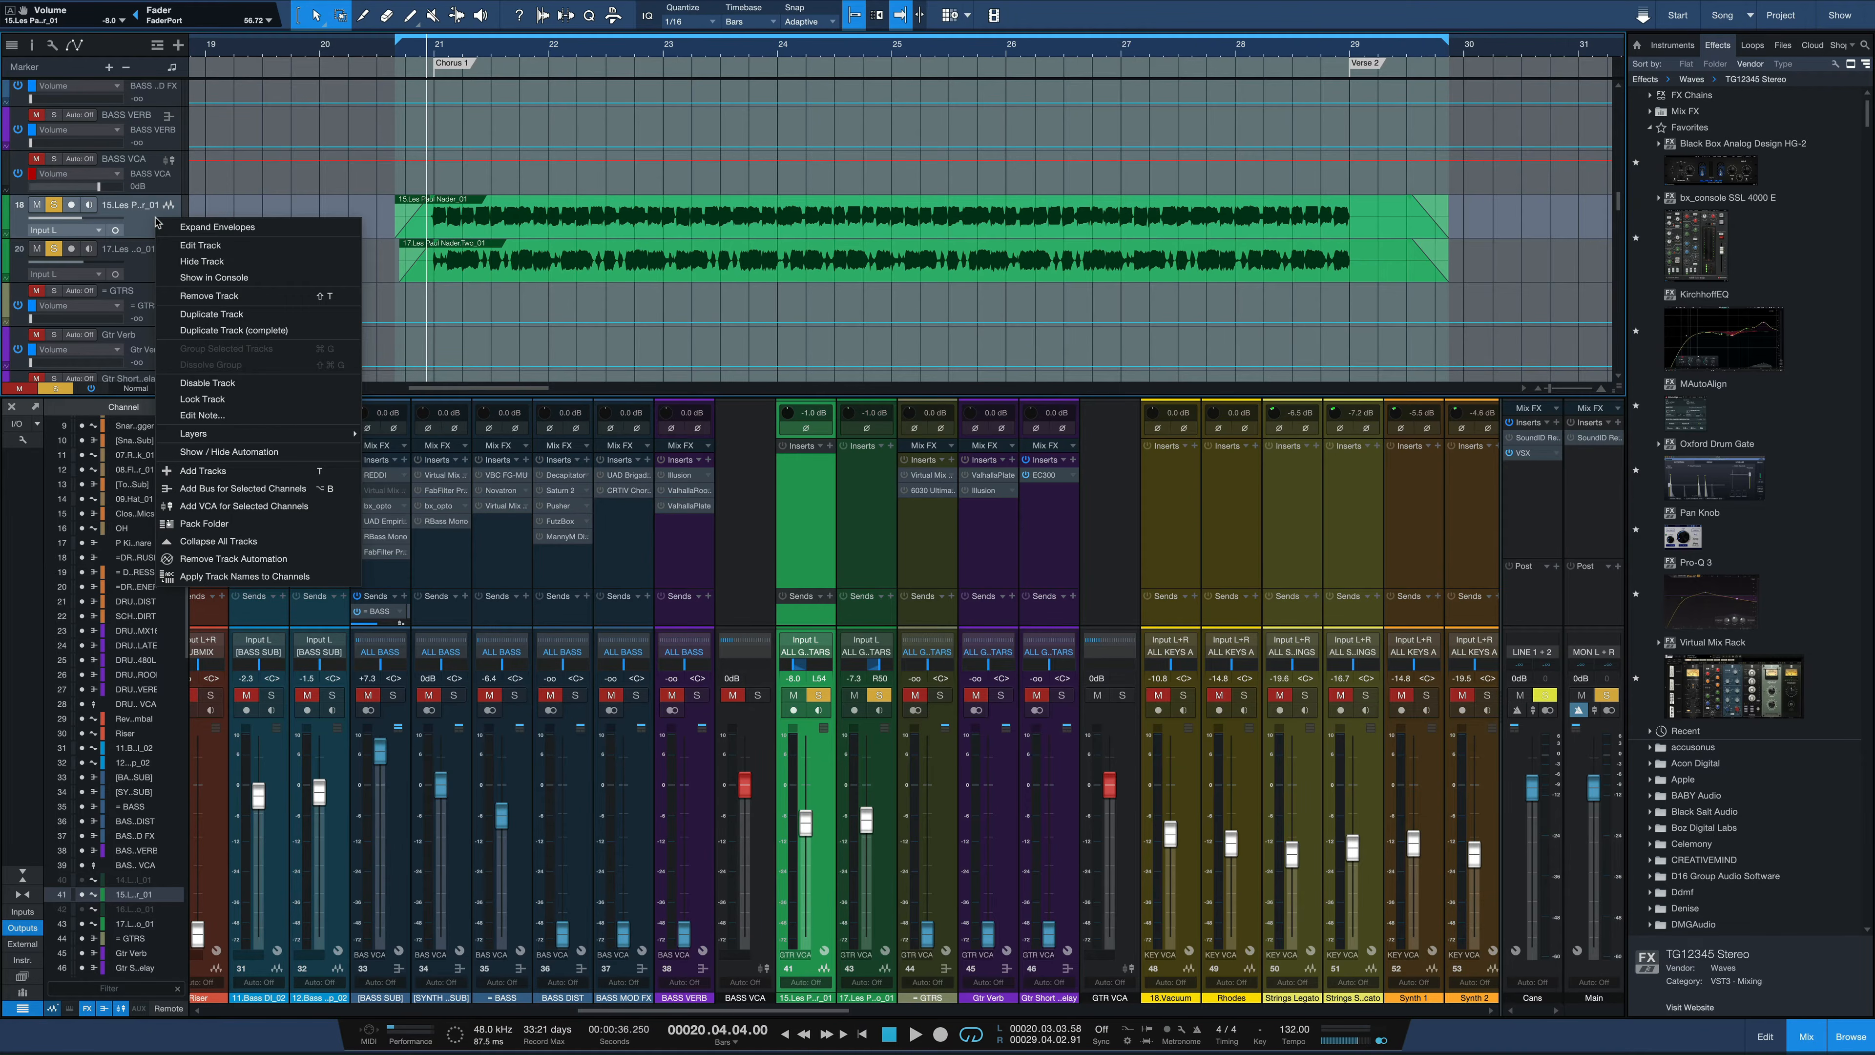
pyautogui.click(227, 330)
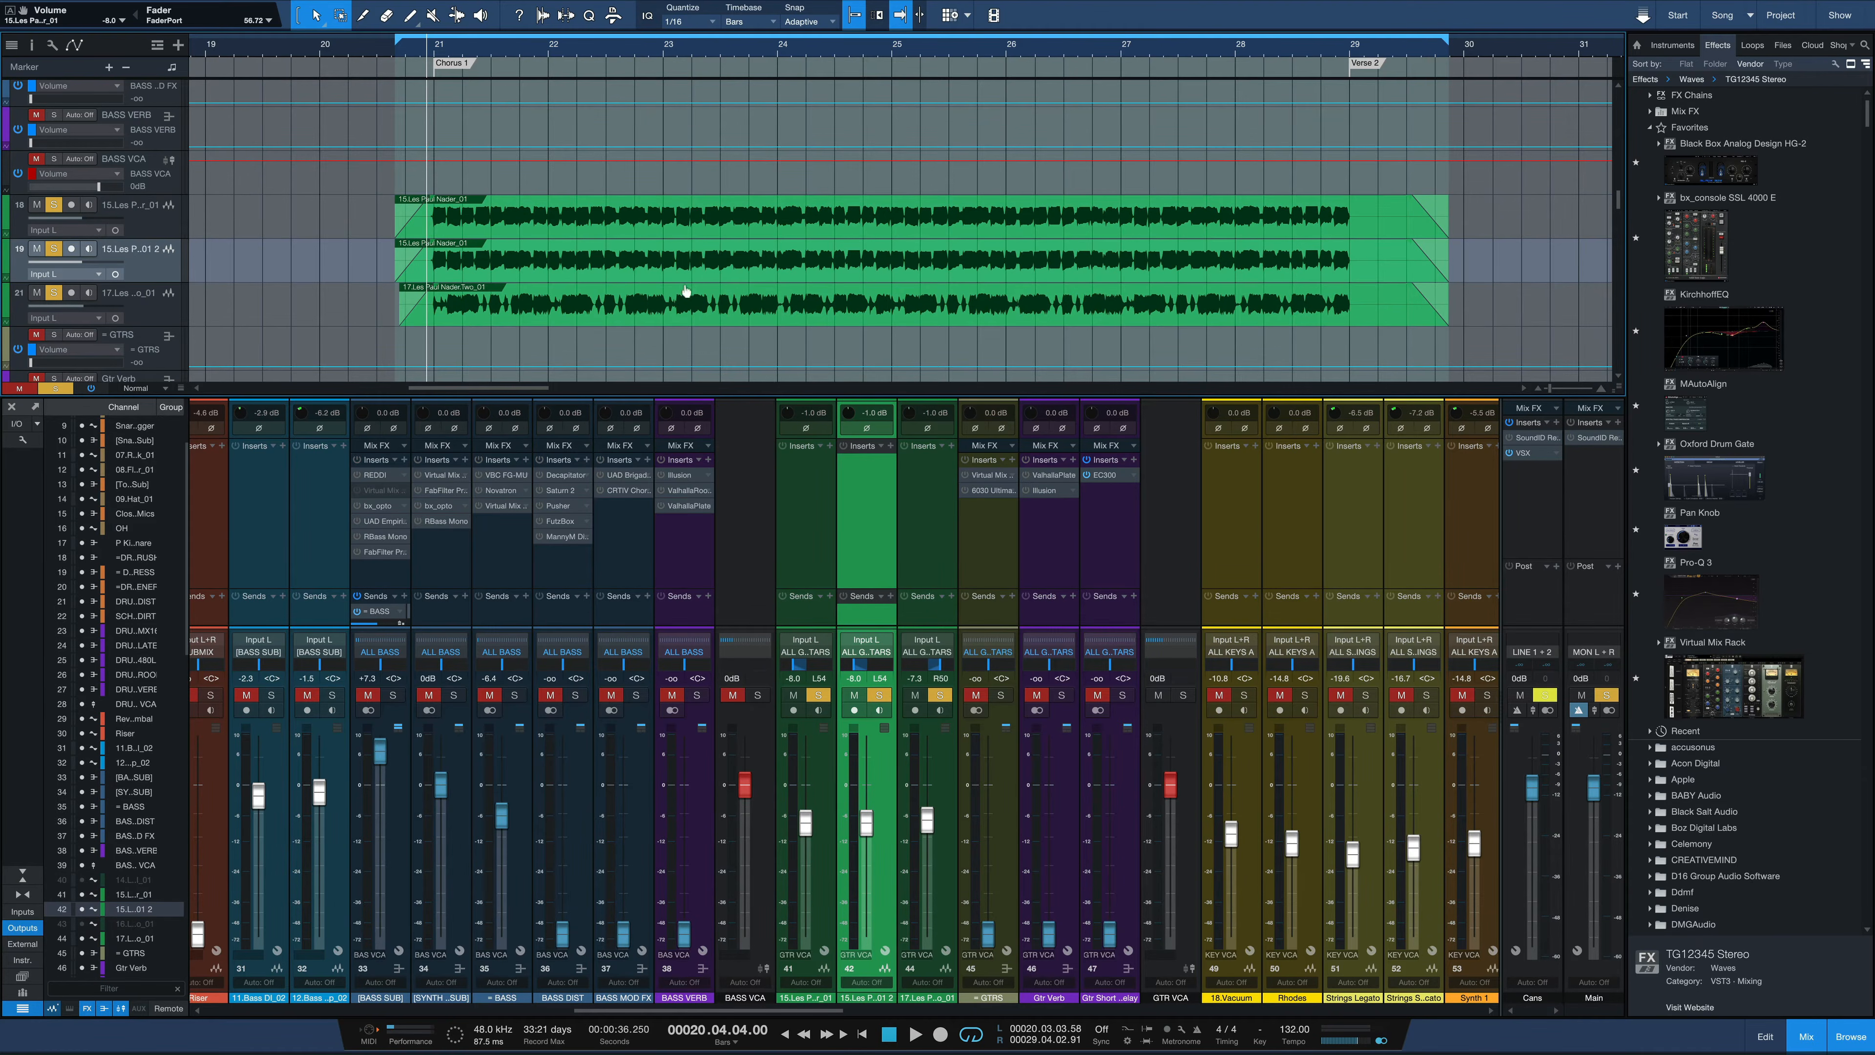
# Transpose the audio event on the duplicated Les Paul track by -12 semitones
pyautogui.click(670, 258)
pyautogui.click(671, 262)
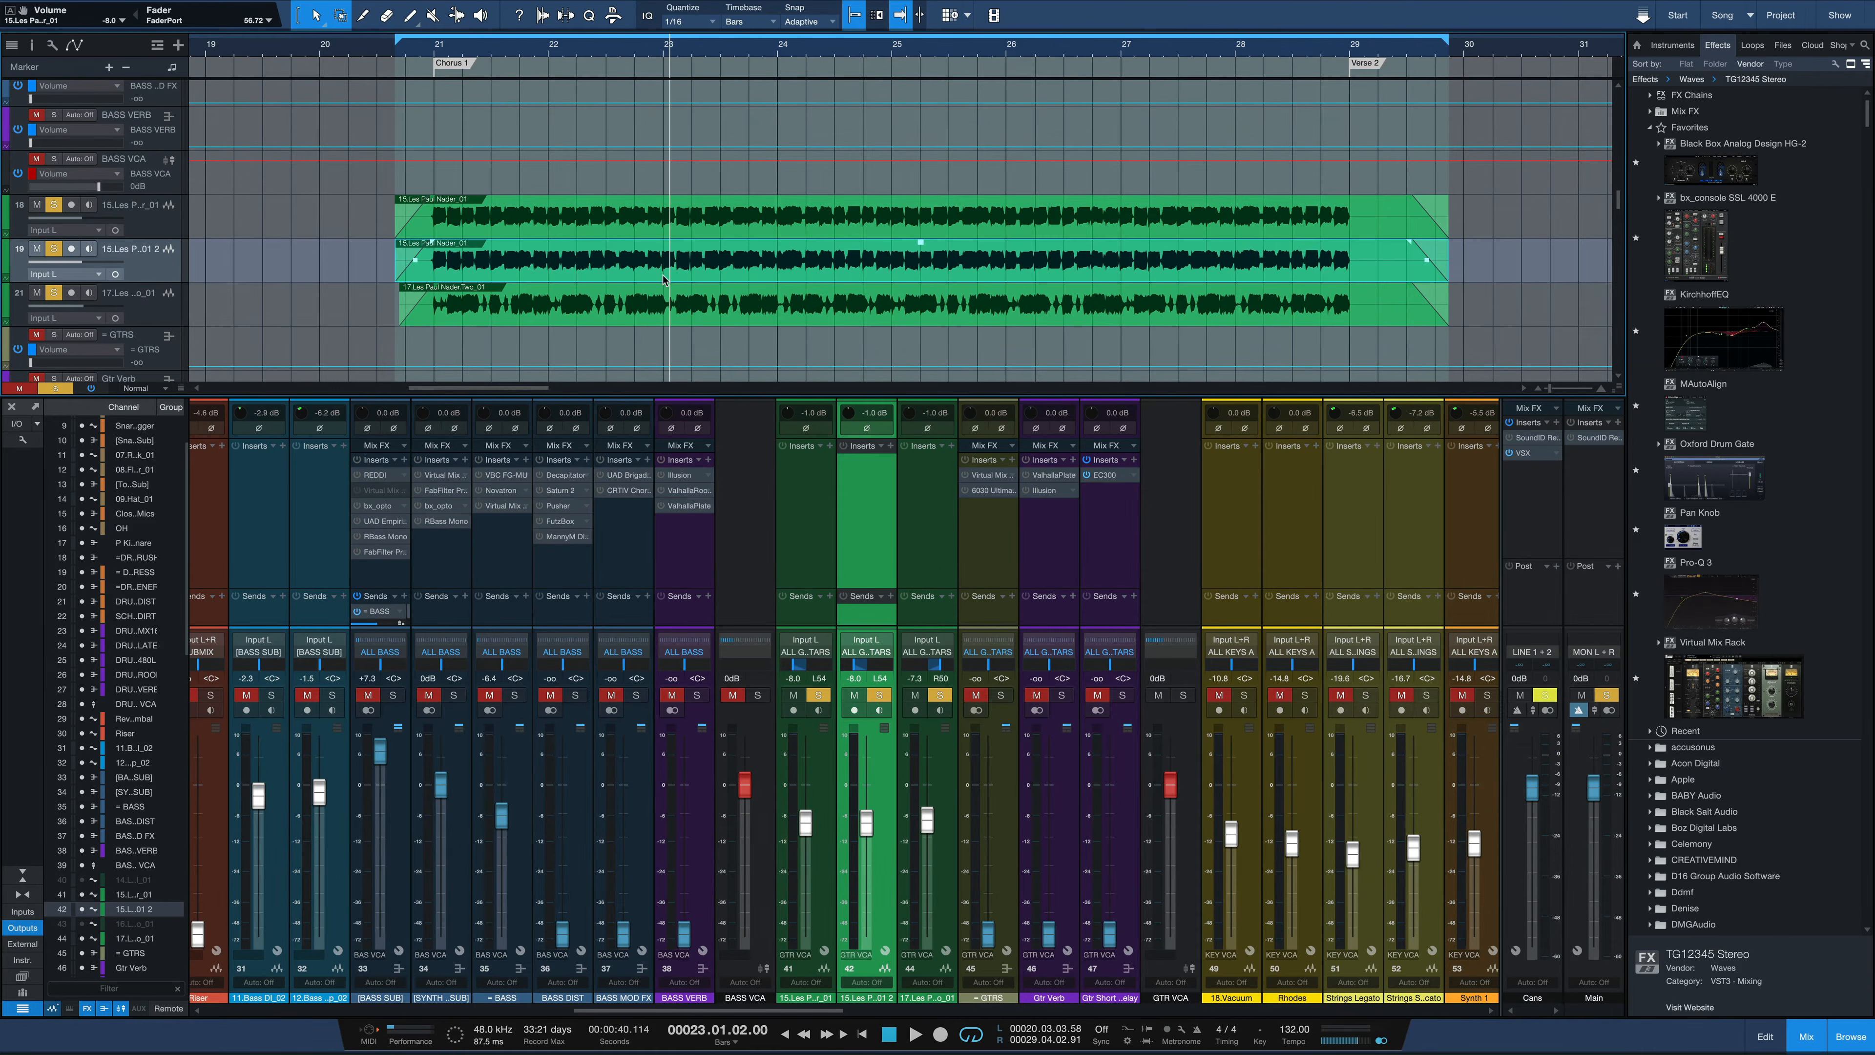
pyautogui.click(35, 46)
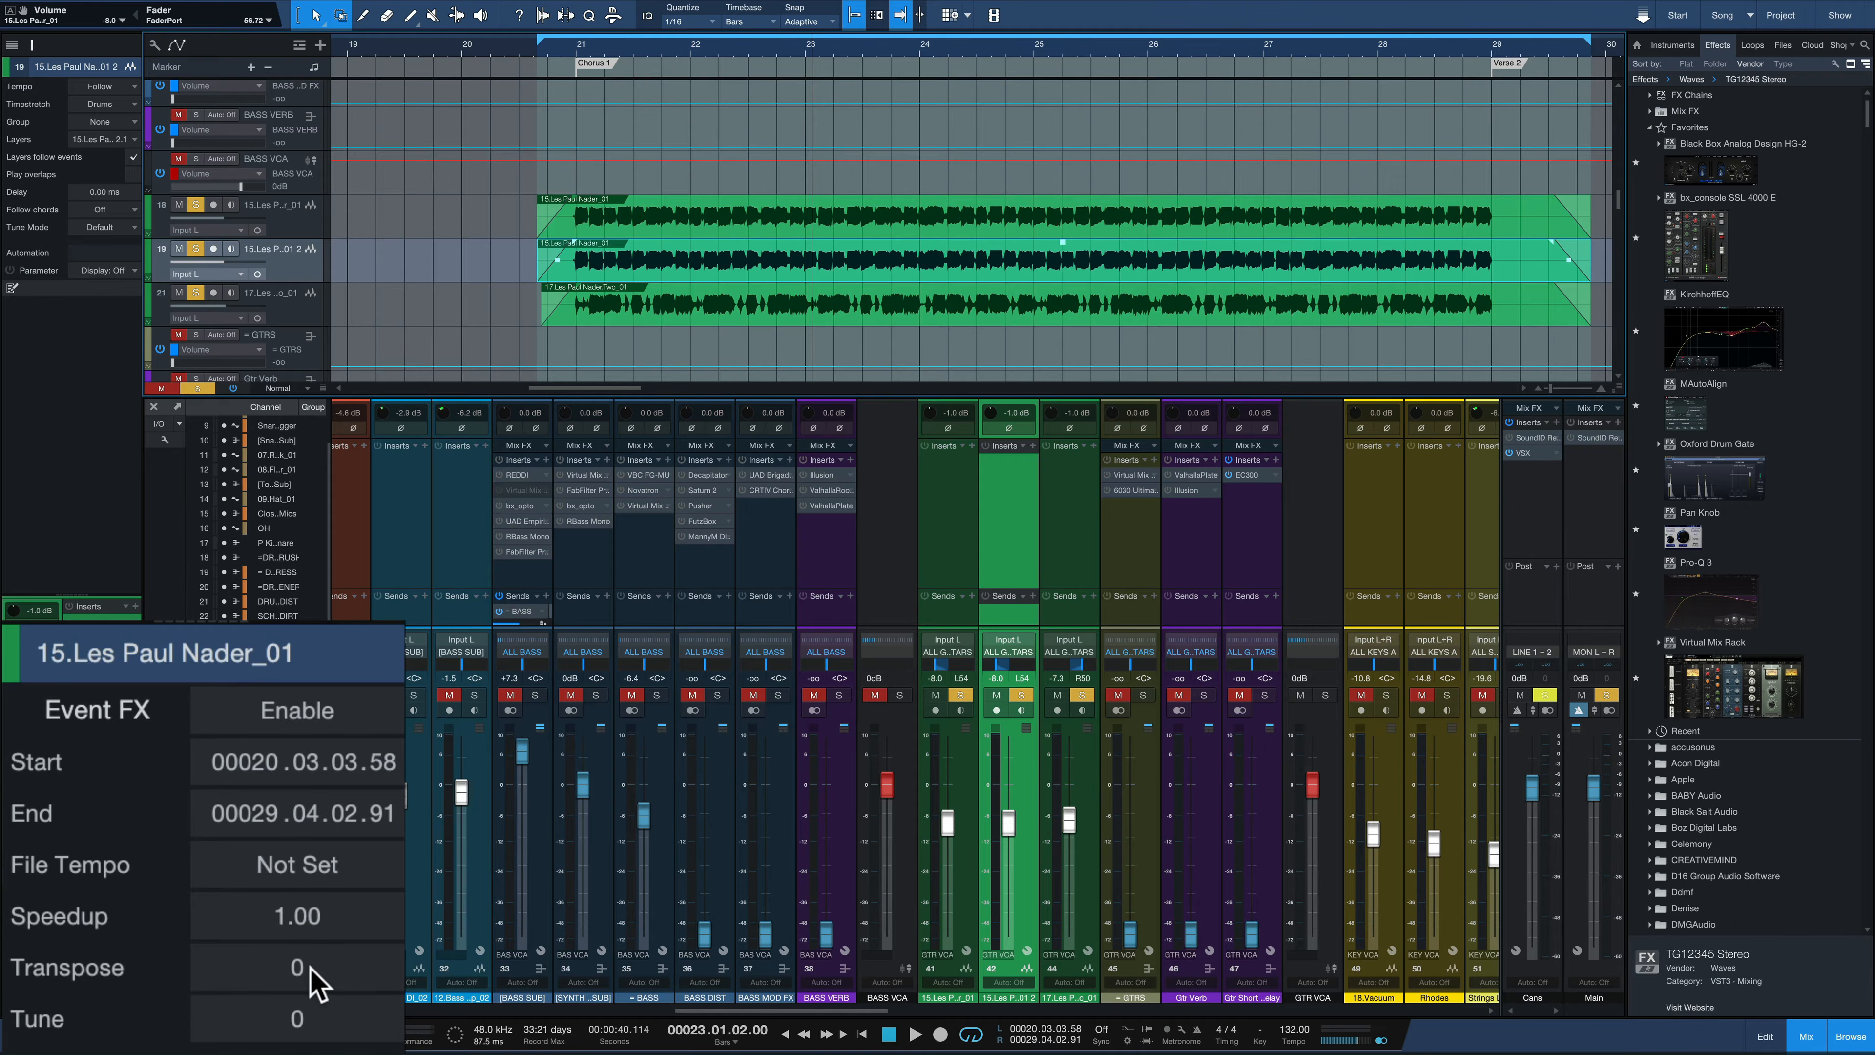
pyautogui.moveTo(310, 963)
pyautogui.mouseDown()
pyautogui.moveTo(323, 1018)
pyautogui.moveTo(293, 971)
pyautogui.mouseUp()
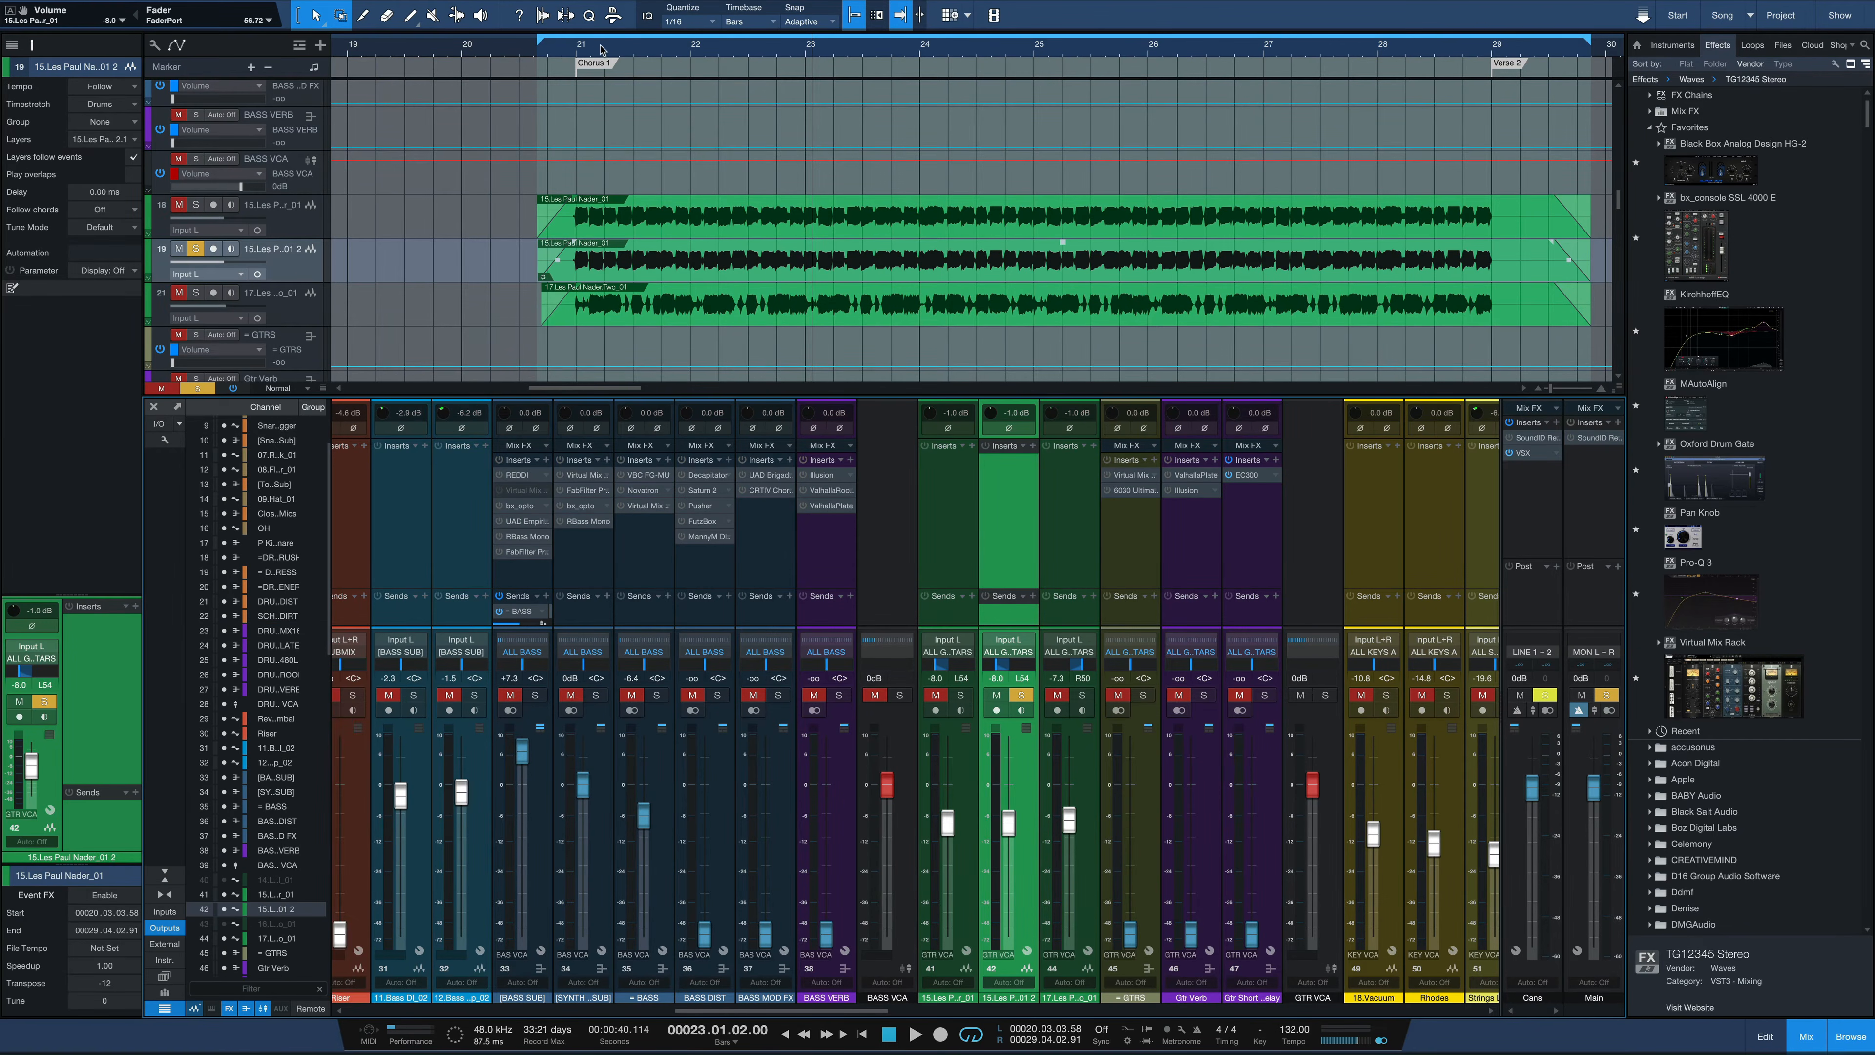
# Place the playback cursor just before Chorus 1 and audition the transposed duplicate guitar alone
pyautogui.click(569, 50)
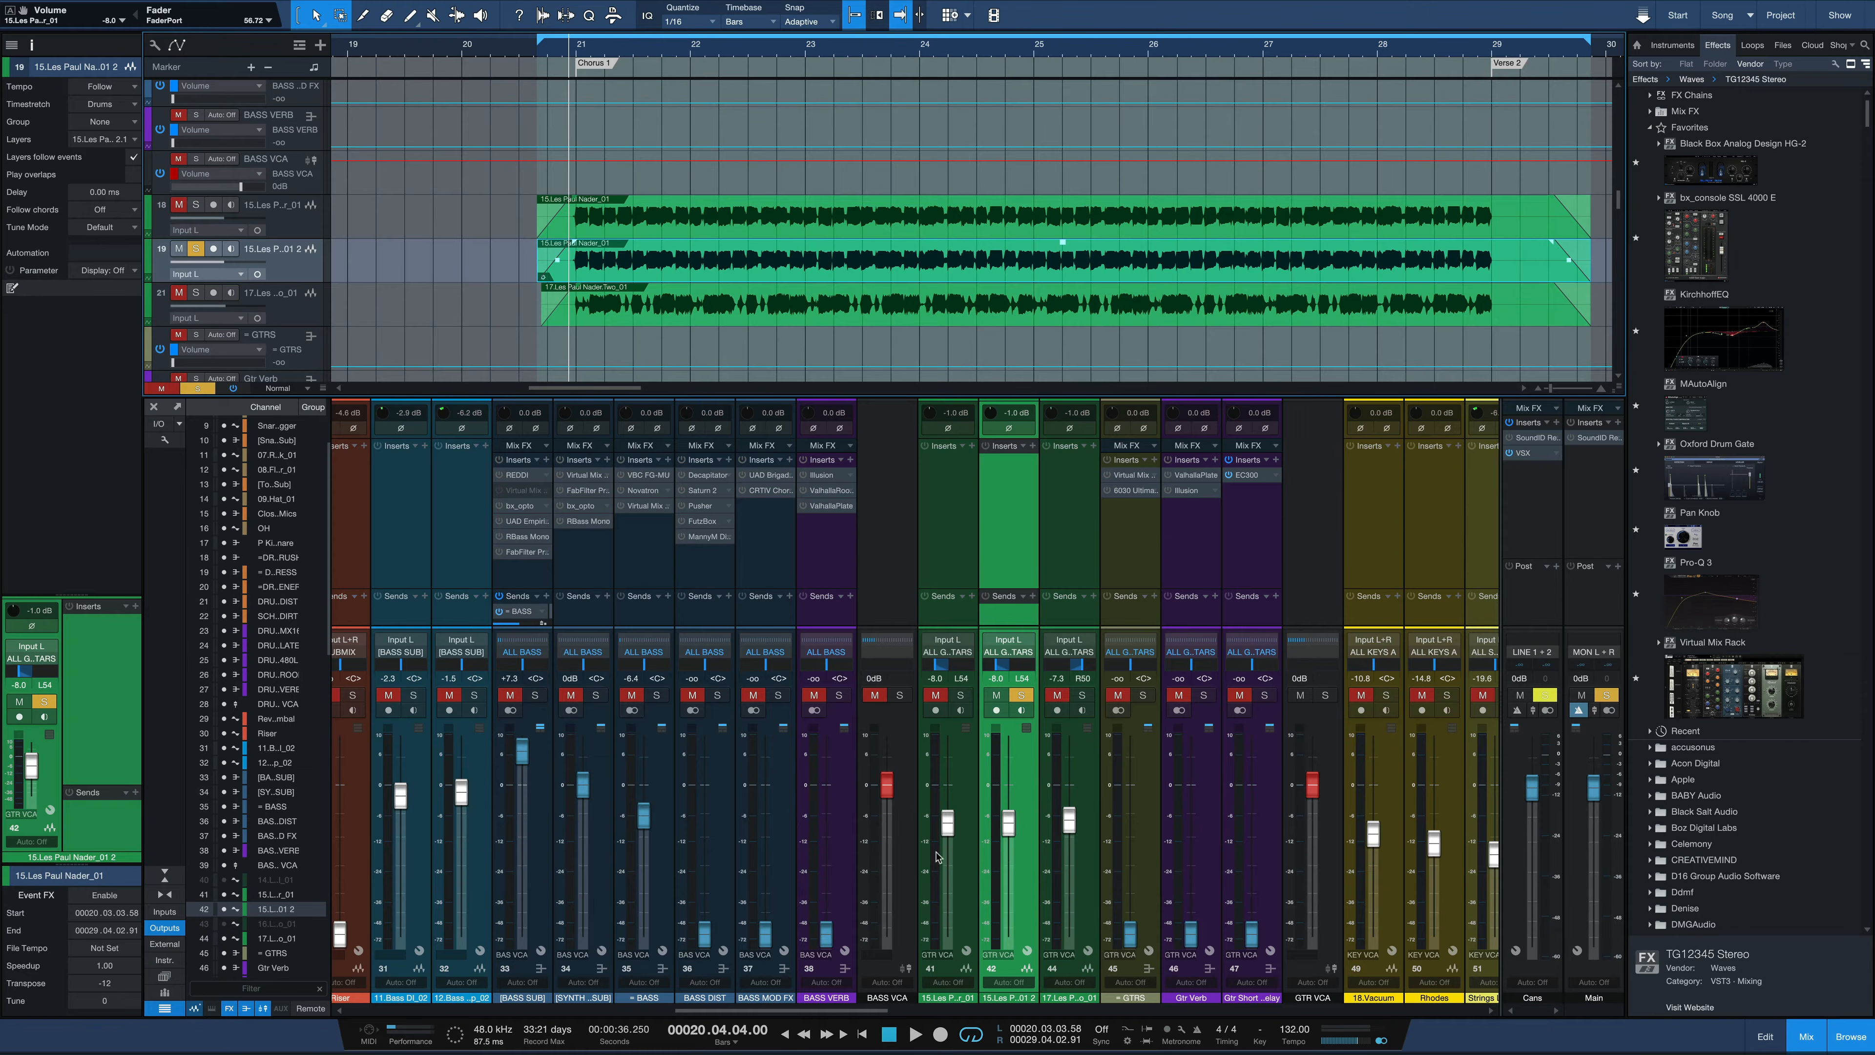
pyautogui.press('space')
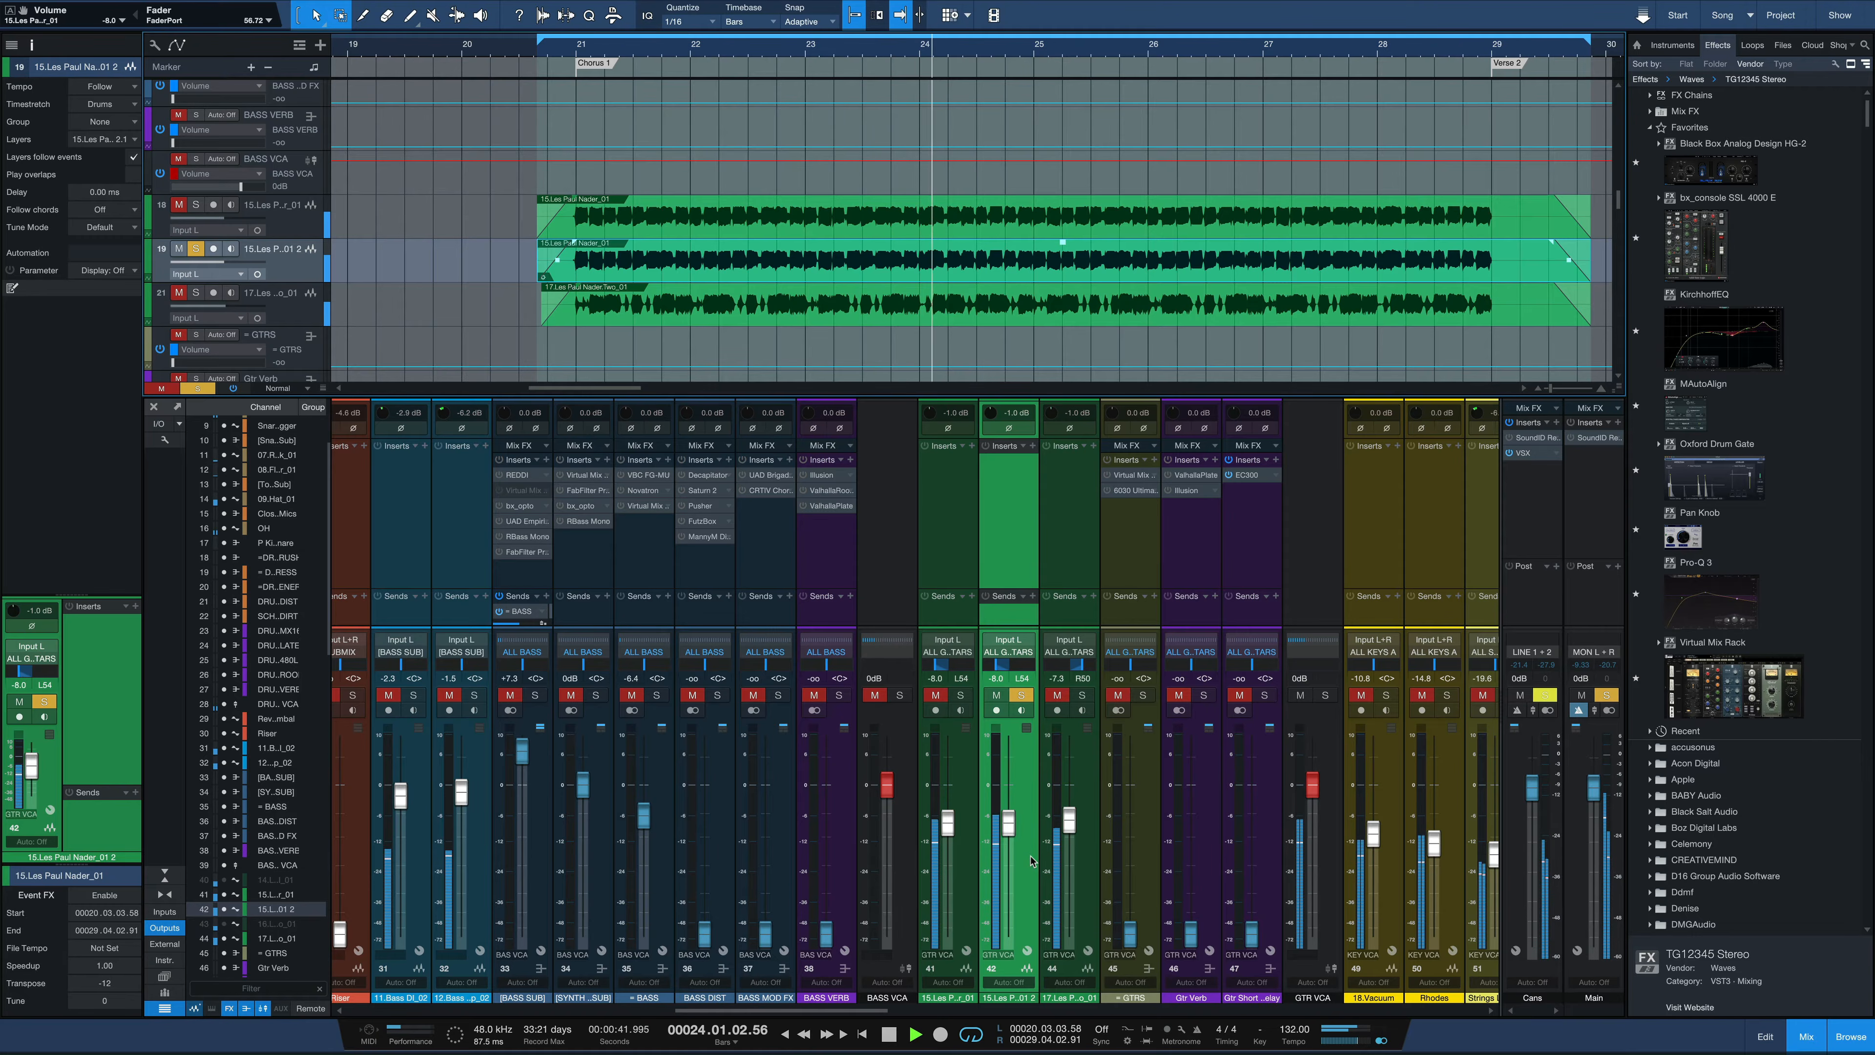
pyautogui.press('space')
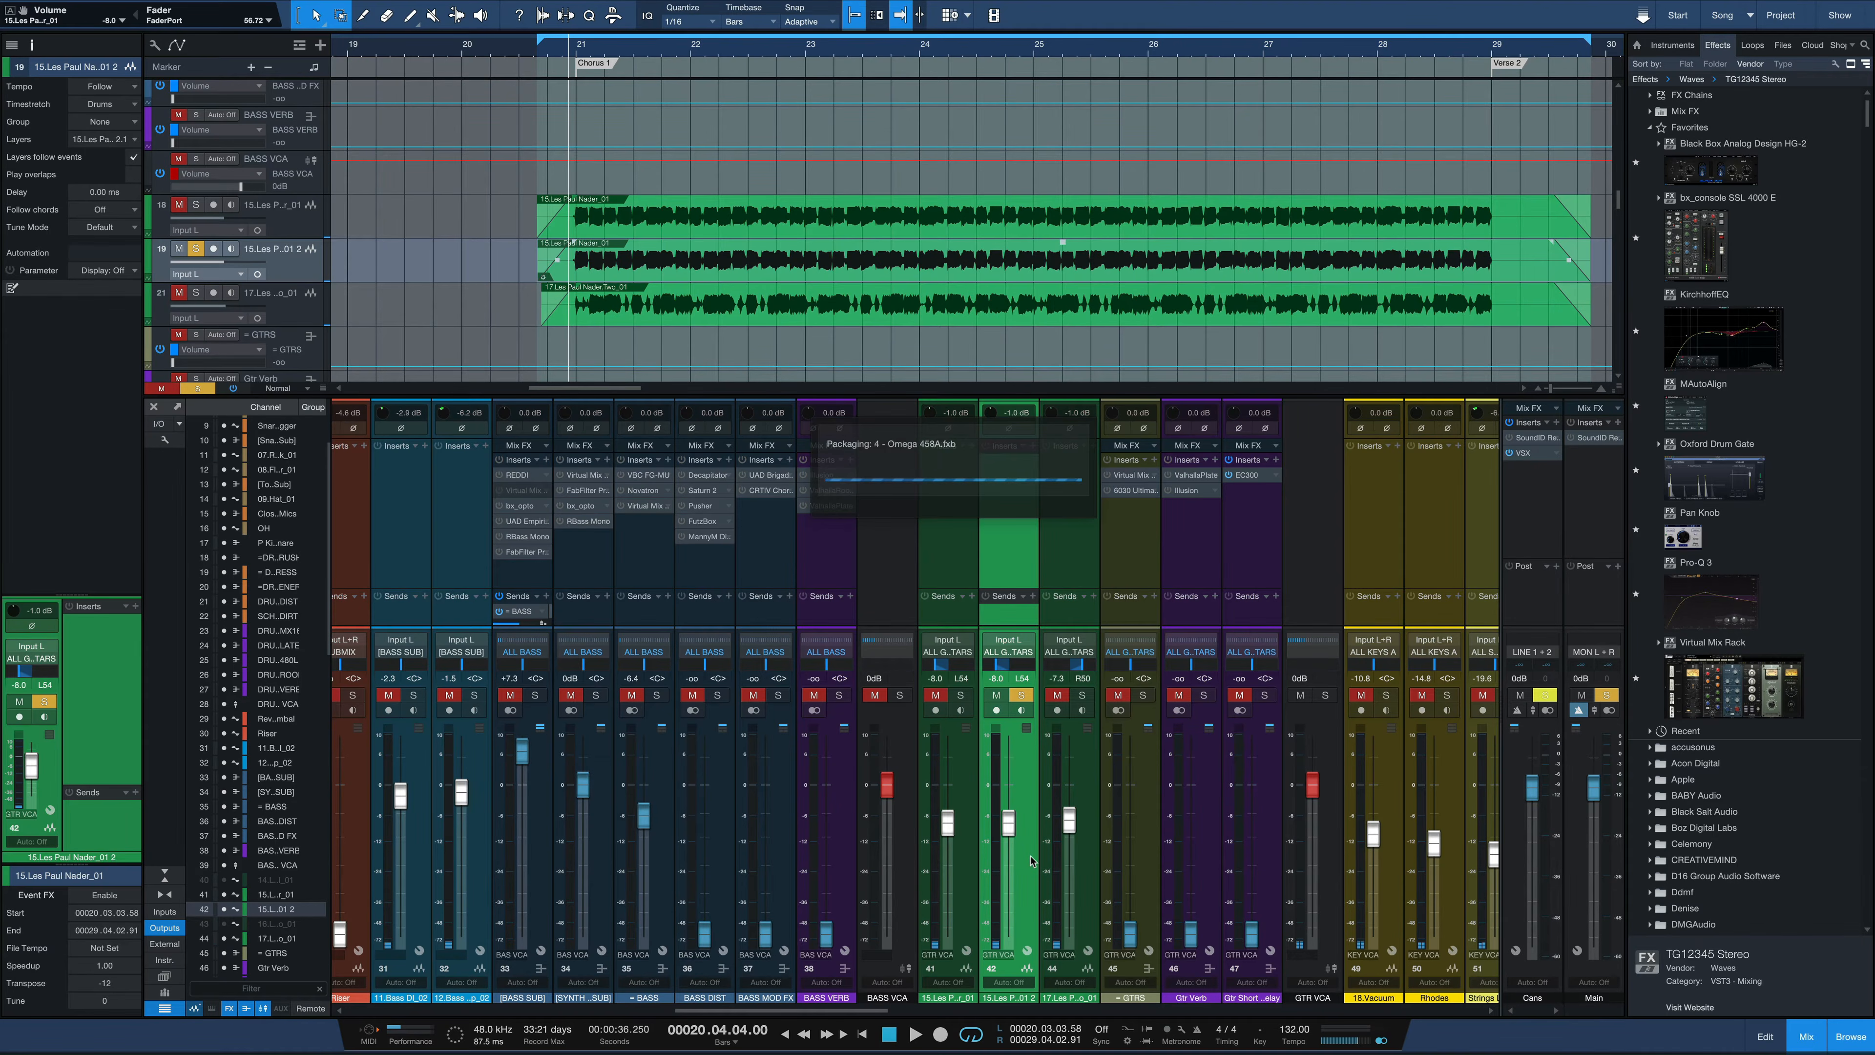
pyautogui.press('space')
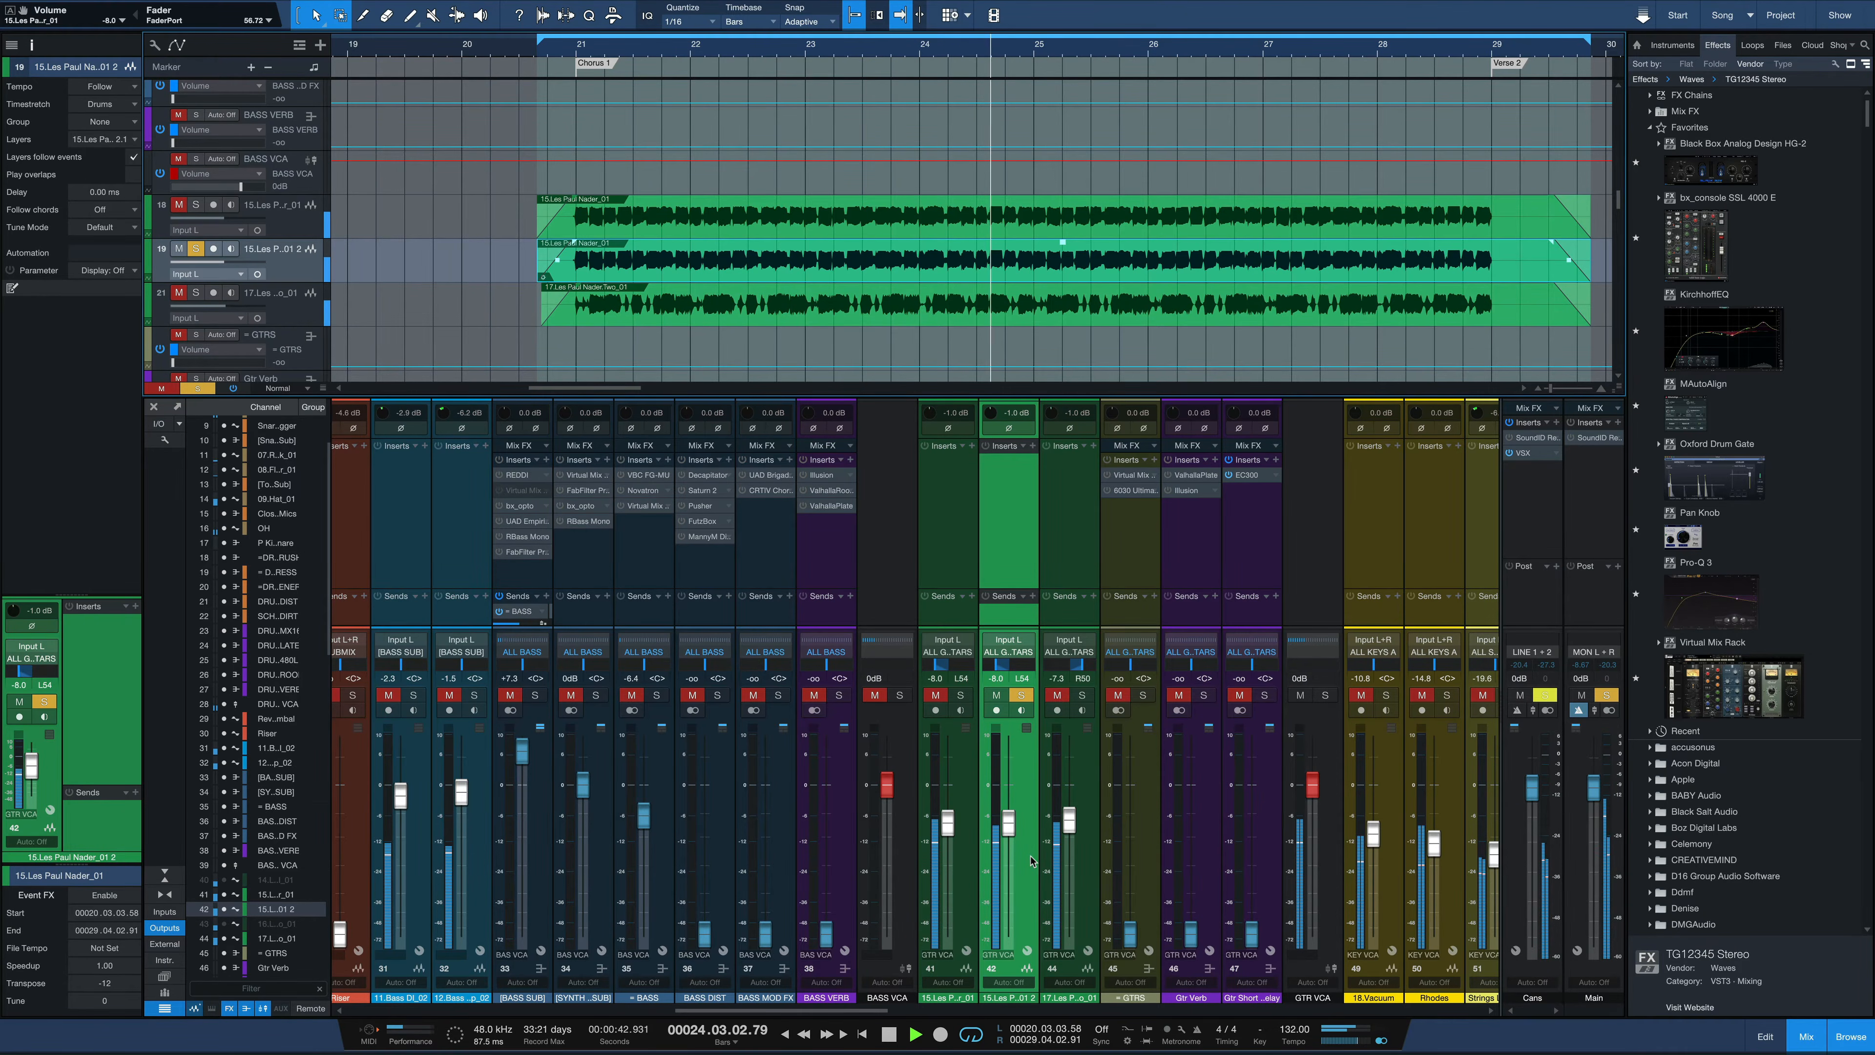
pyautogui.press('space')
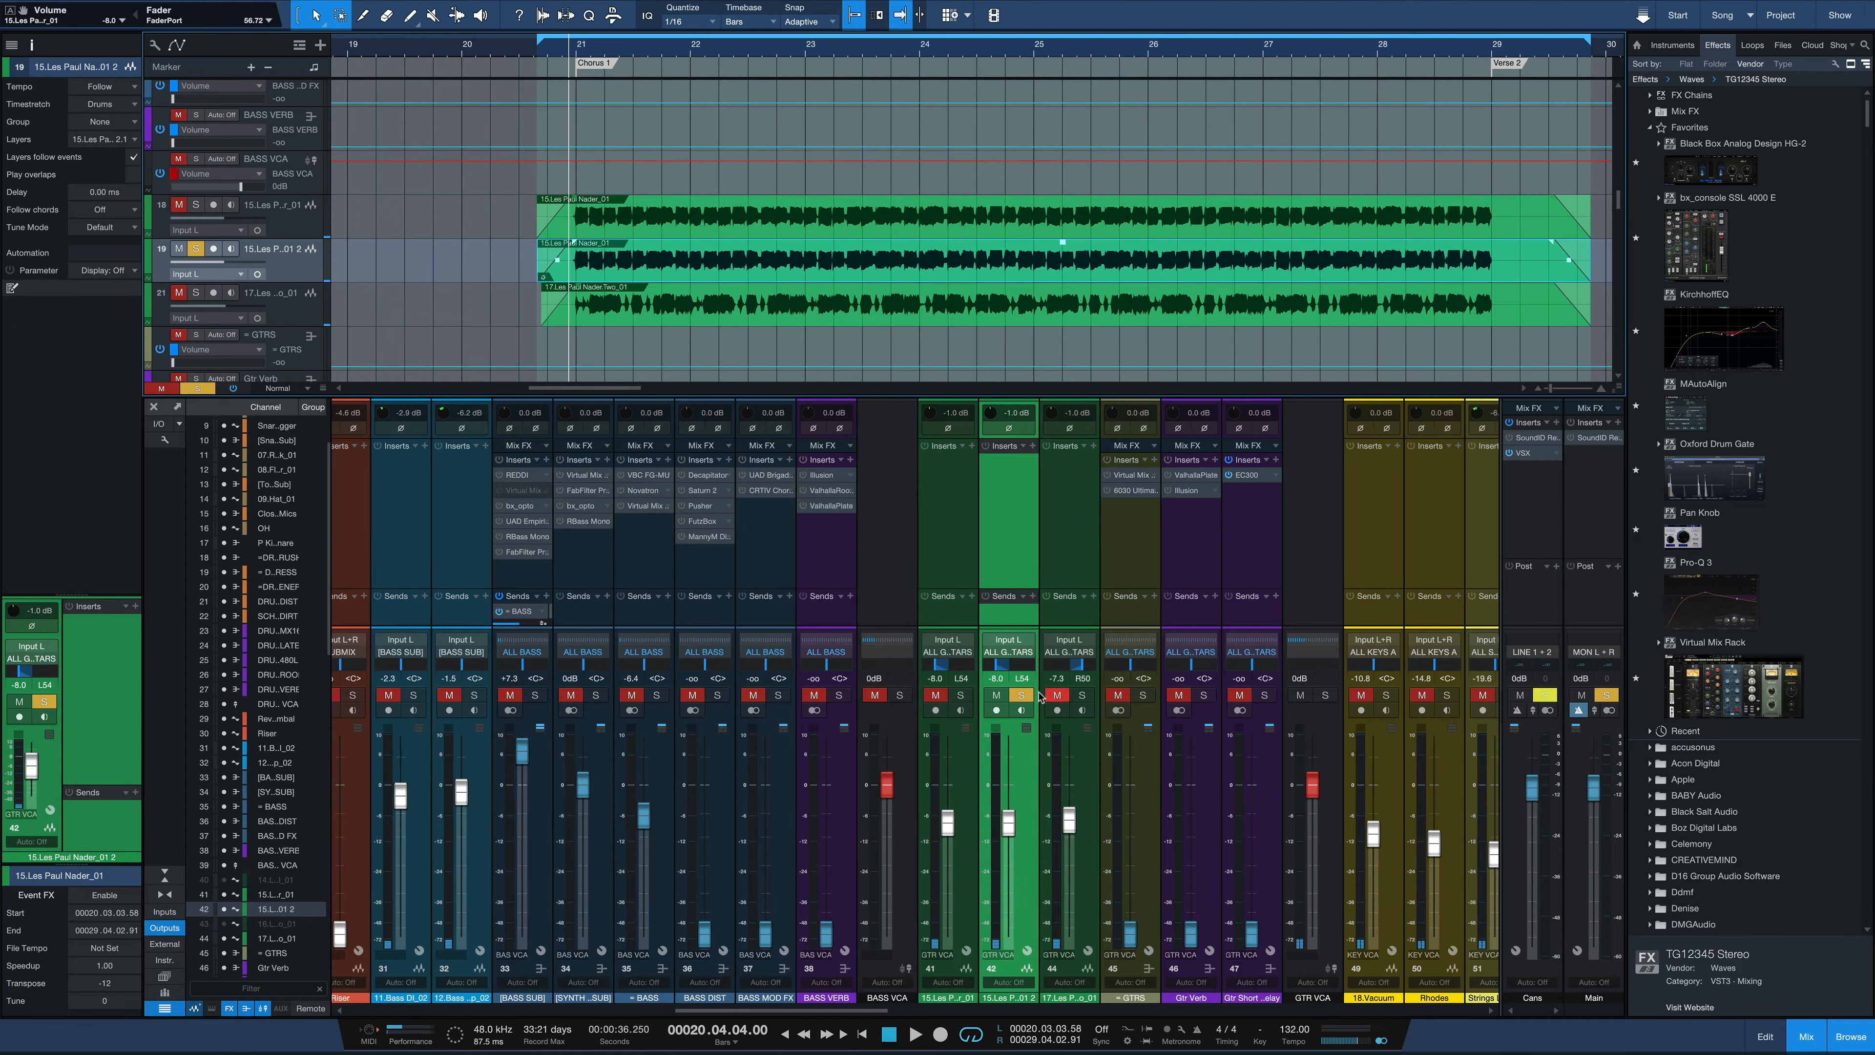
# Solo the original first guitar with its duplicate and lower the duplicate's fader to -15.2 dB during playback
pyautogui.click(961, 696)
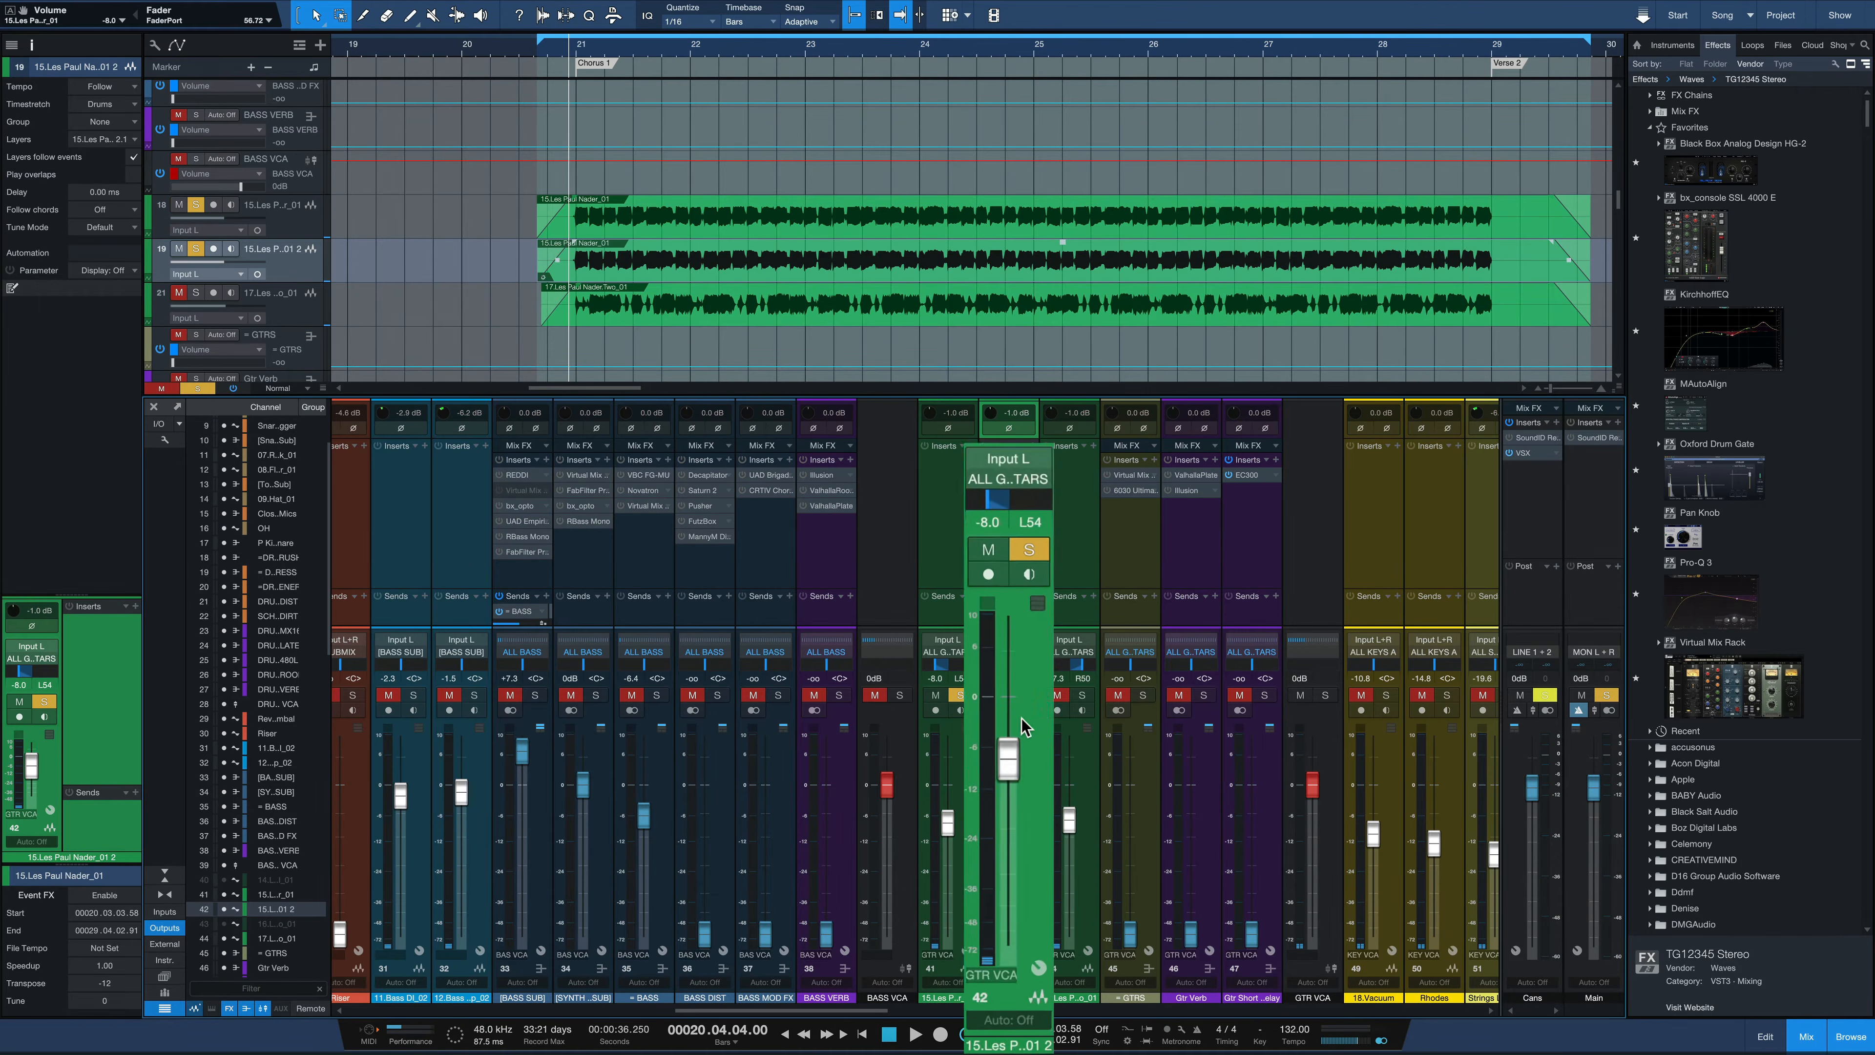
pyautogui.press('space')
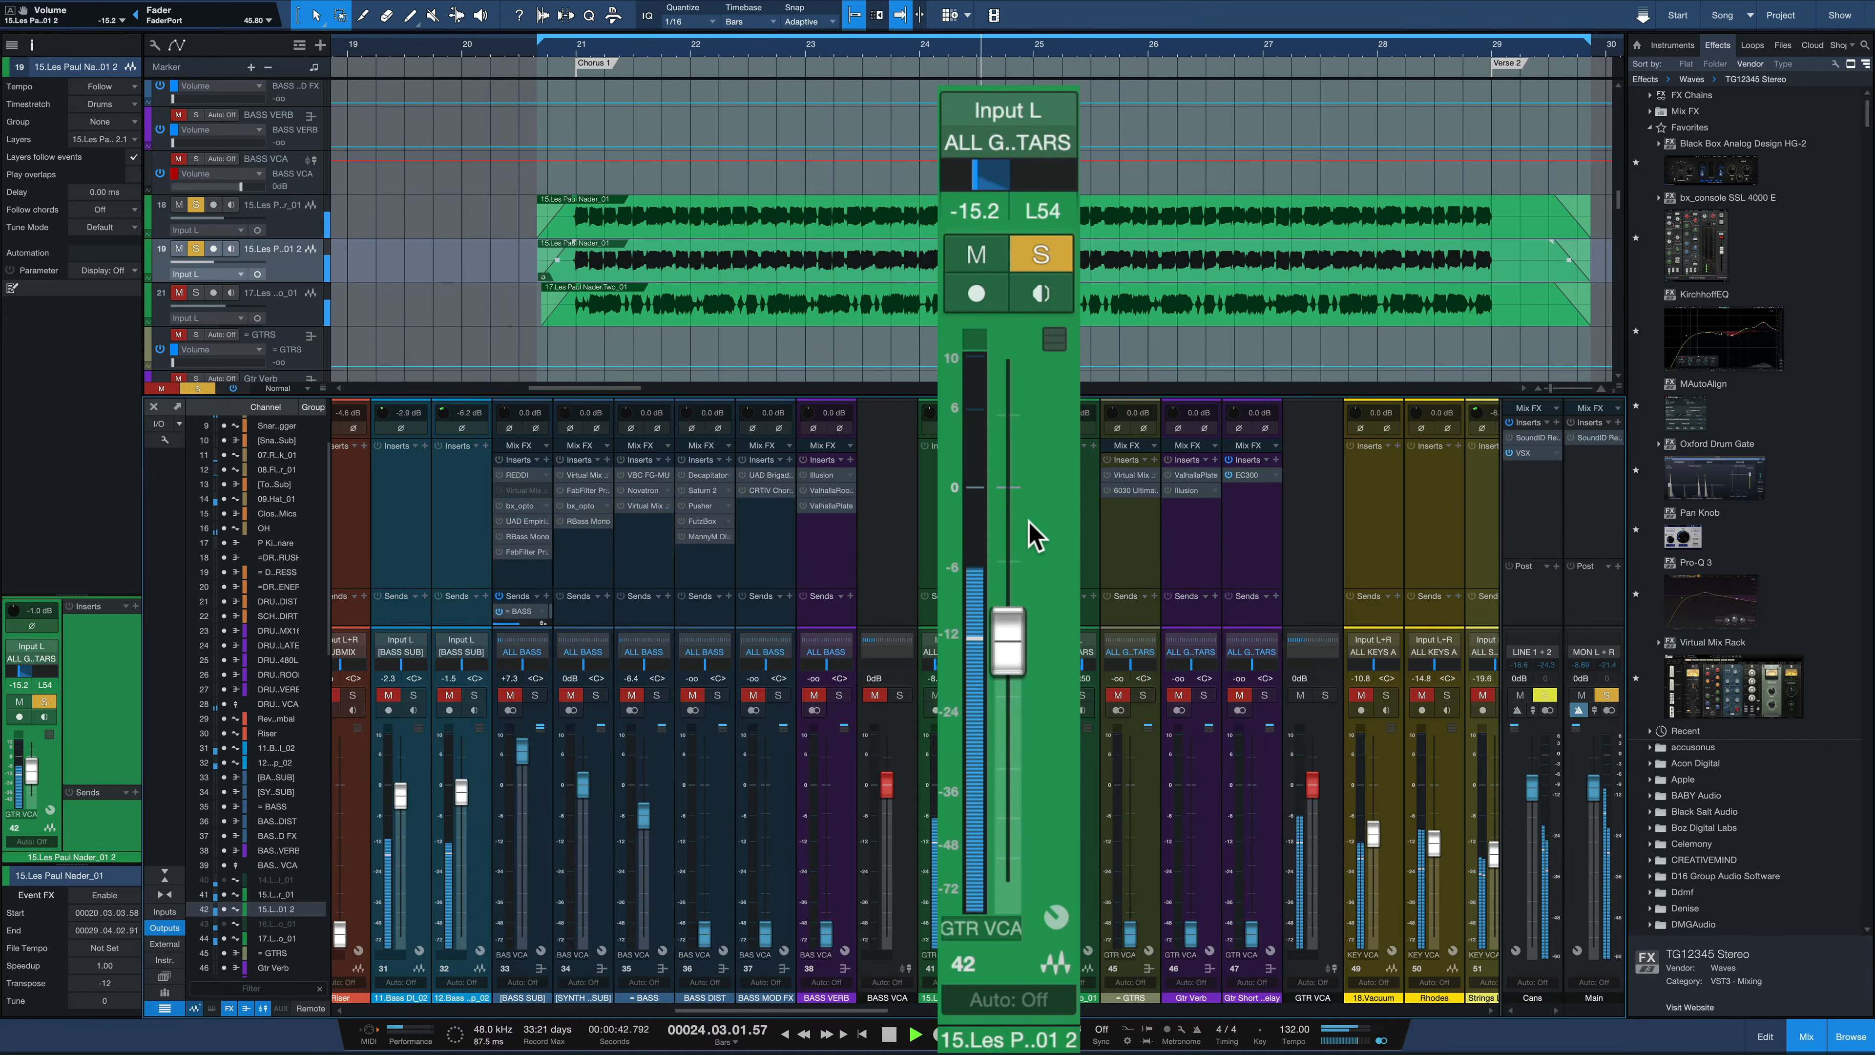
pyautogui.press('space')
# Add the second Les Paul track to the solo and lower the duplicate's fader to -19.2 dB during playback
pyautogui.click(1087, 696)
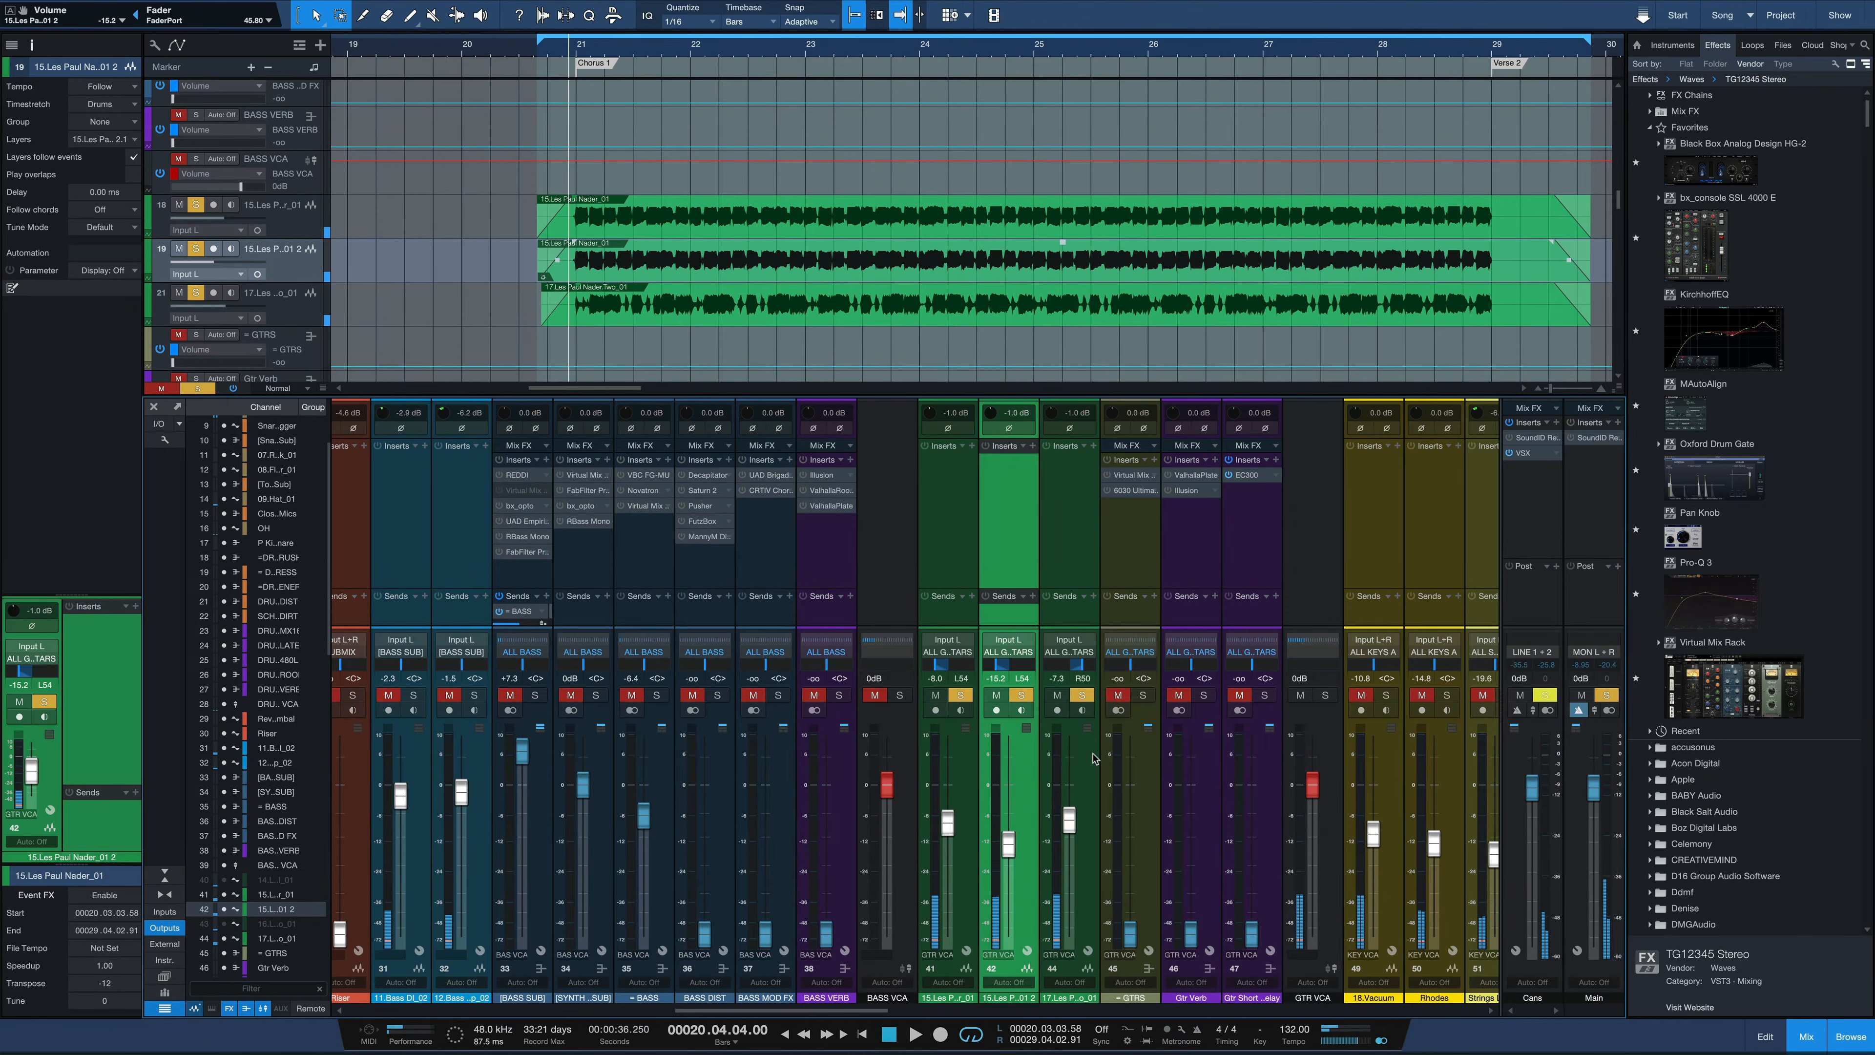
pyautogui.press('space')
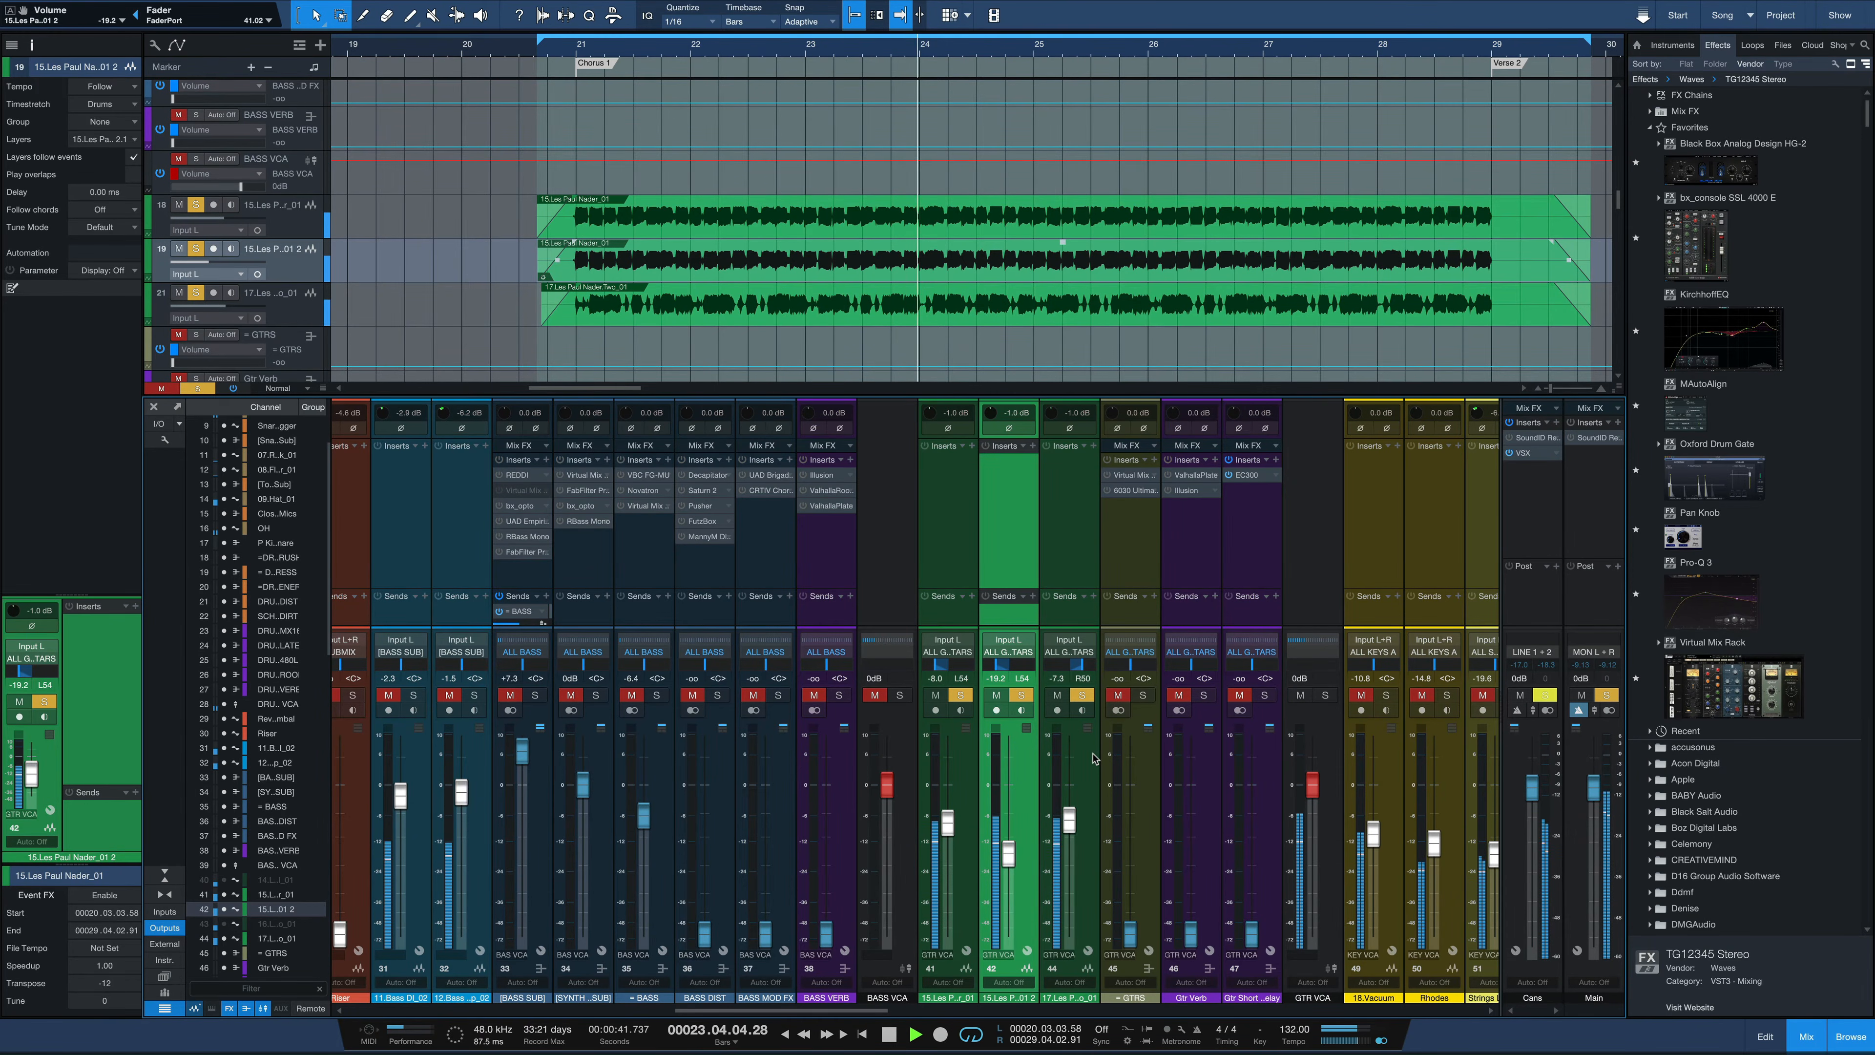
pyautogui.press('space')
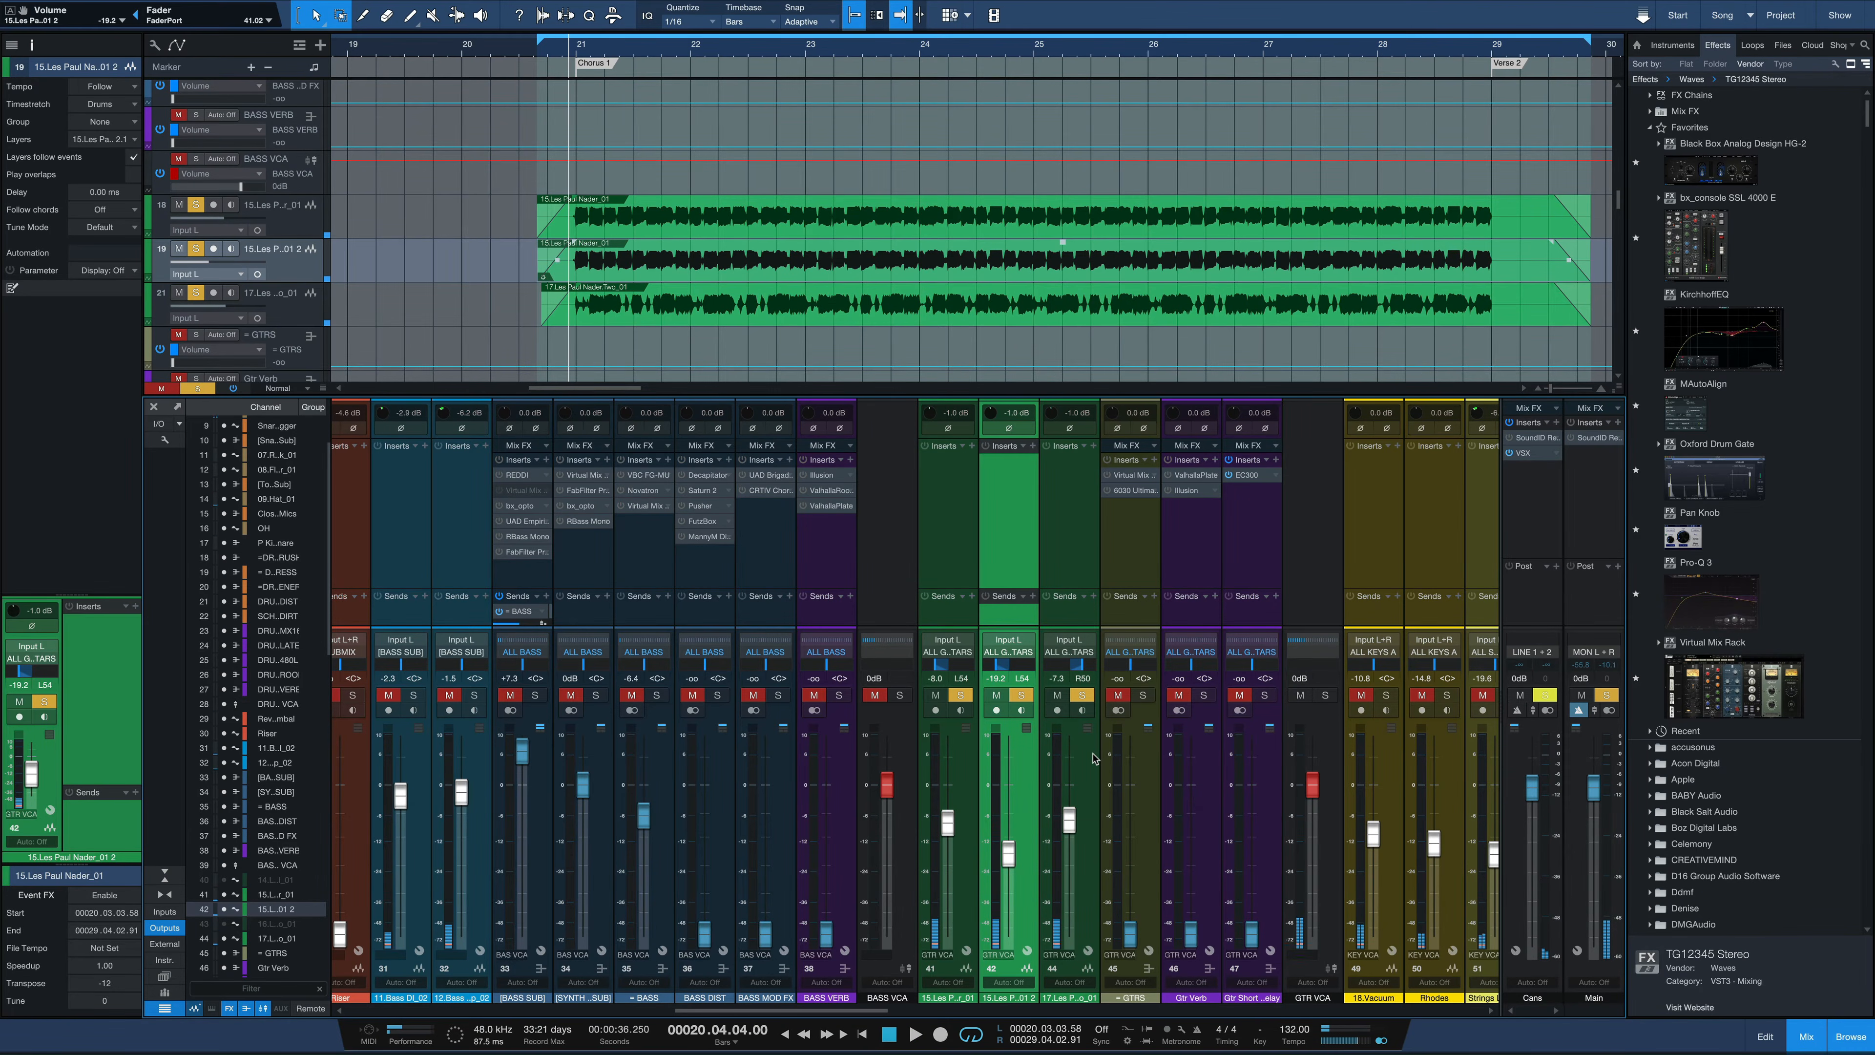
# Compare the guitars with and without the octave-down duplicate by toggling its solo during playback
pyautogui.press('space')
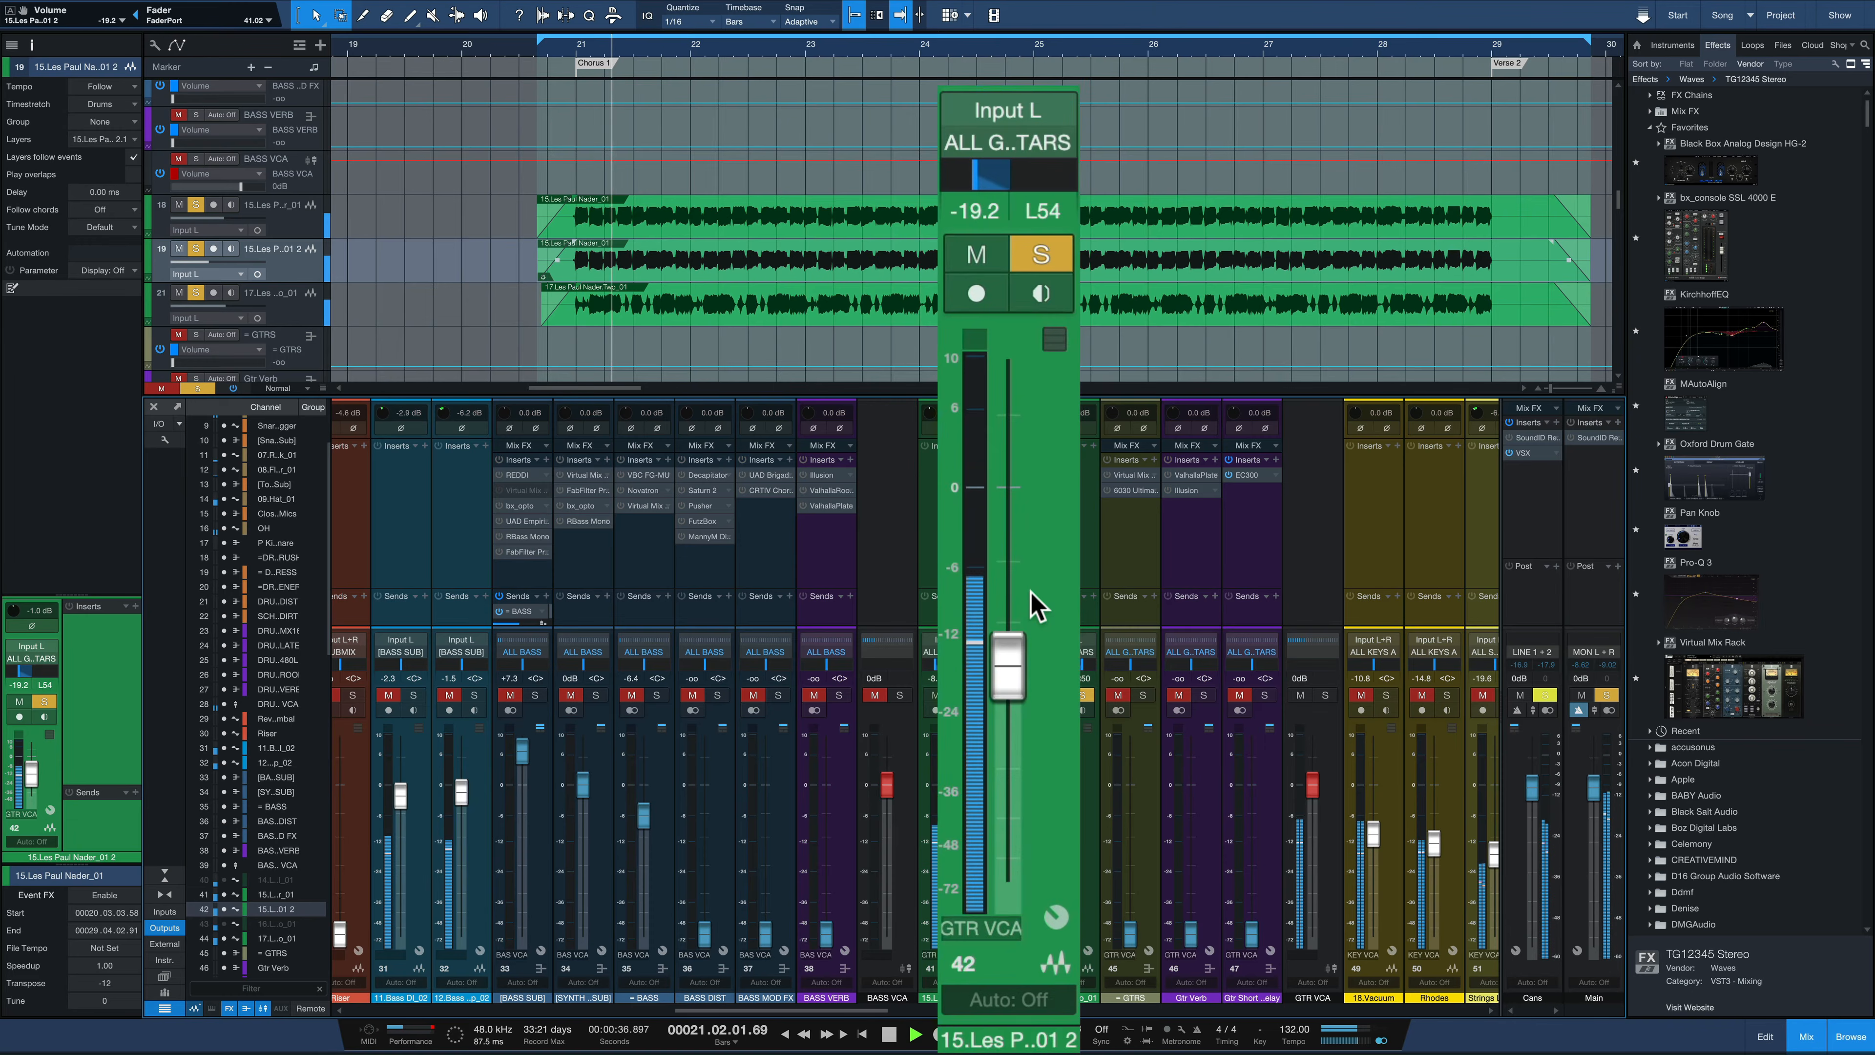
pyautogui.press('s')
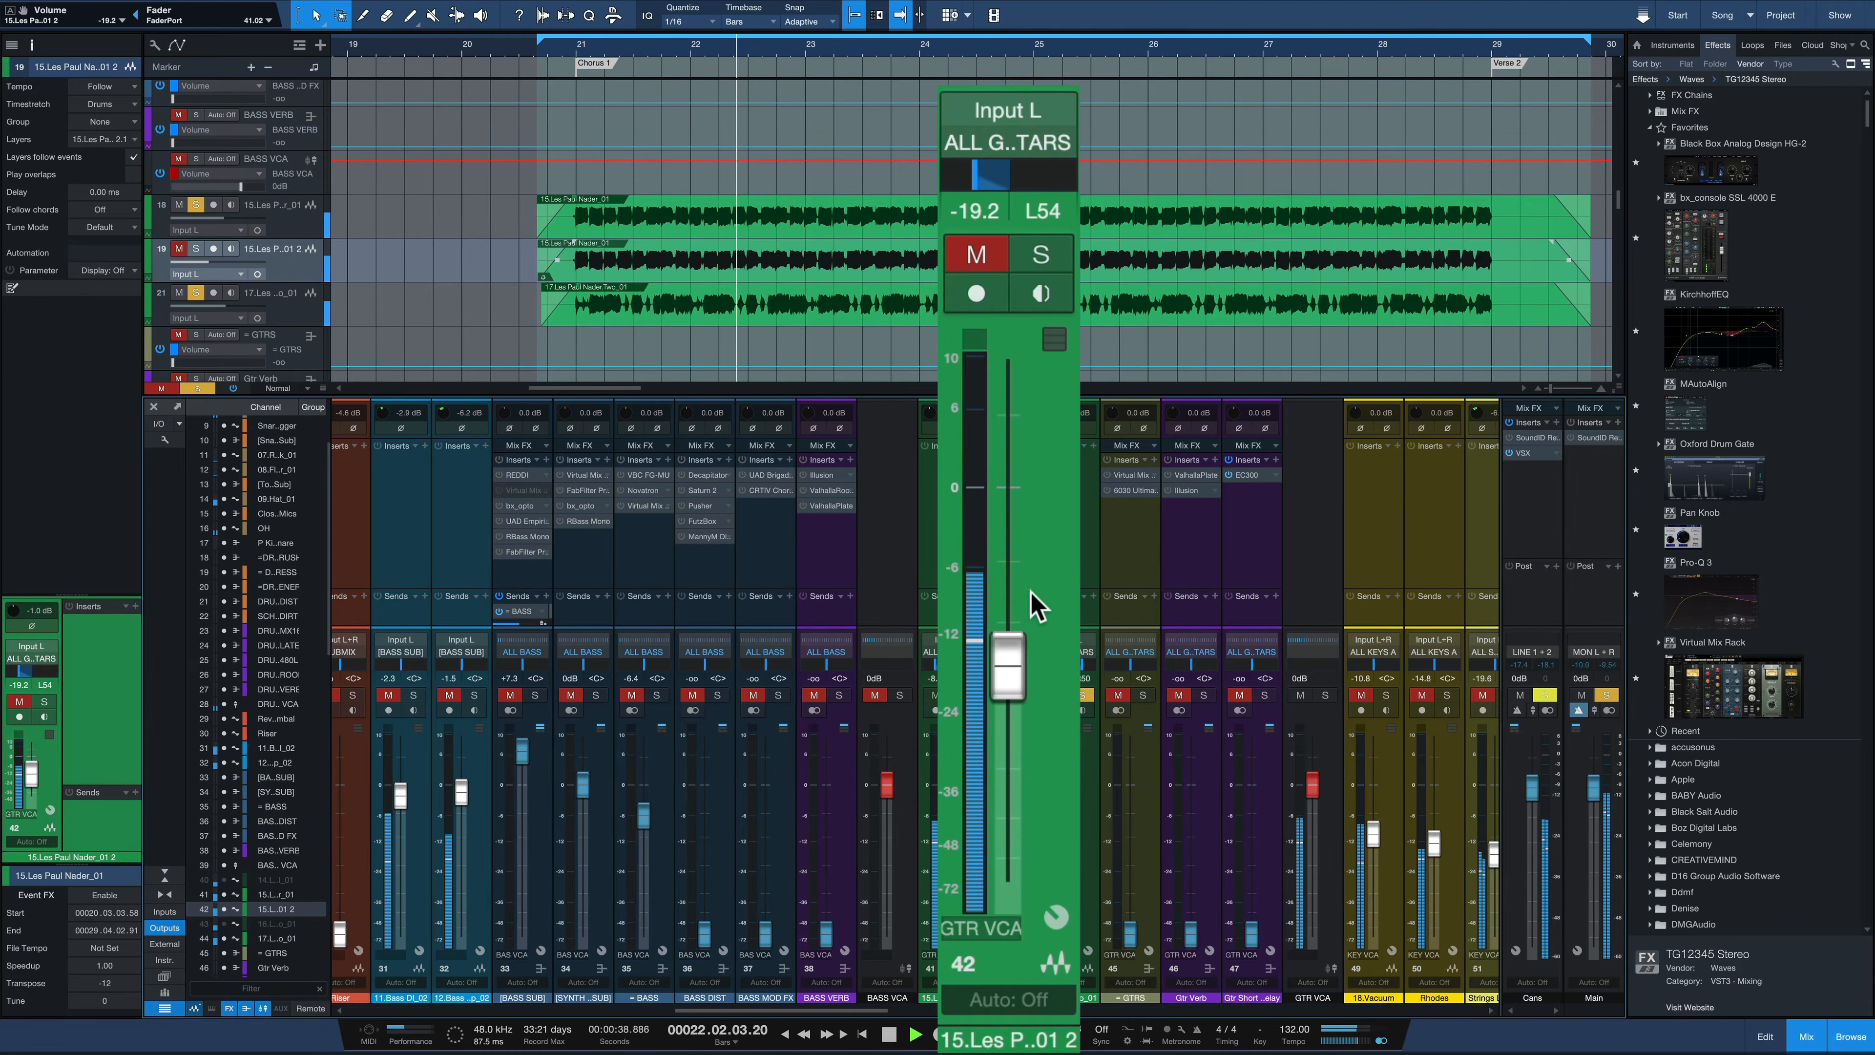
pyautogui.press('m')
pyautogui.press('s')
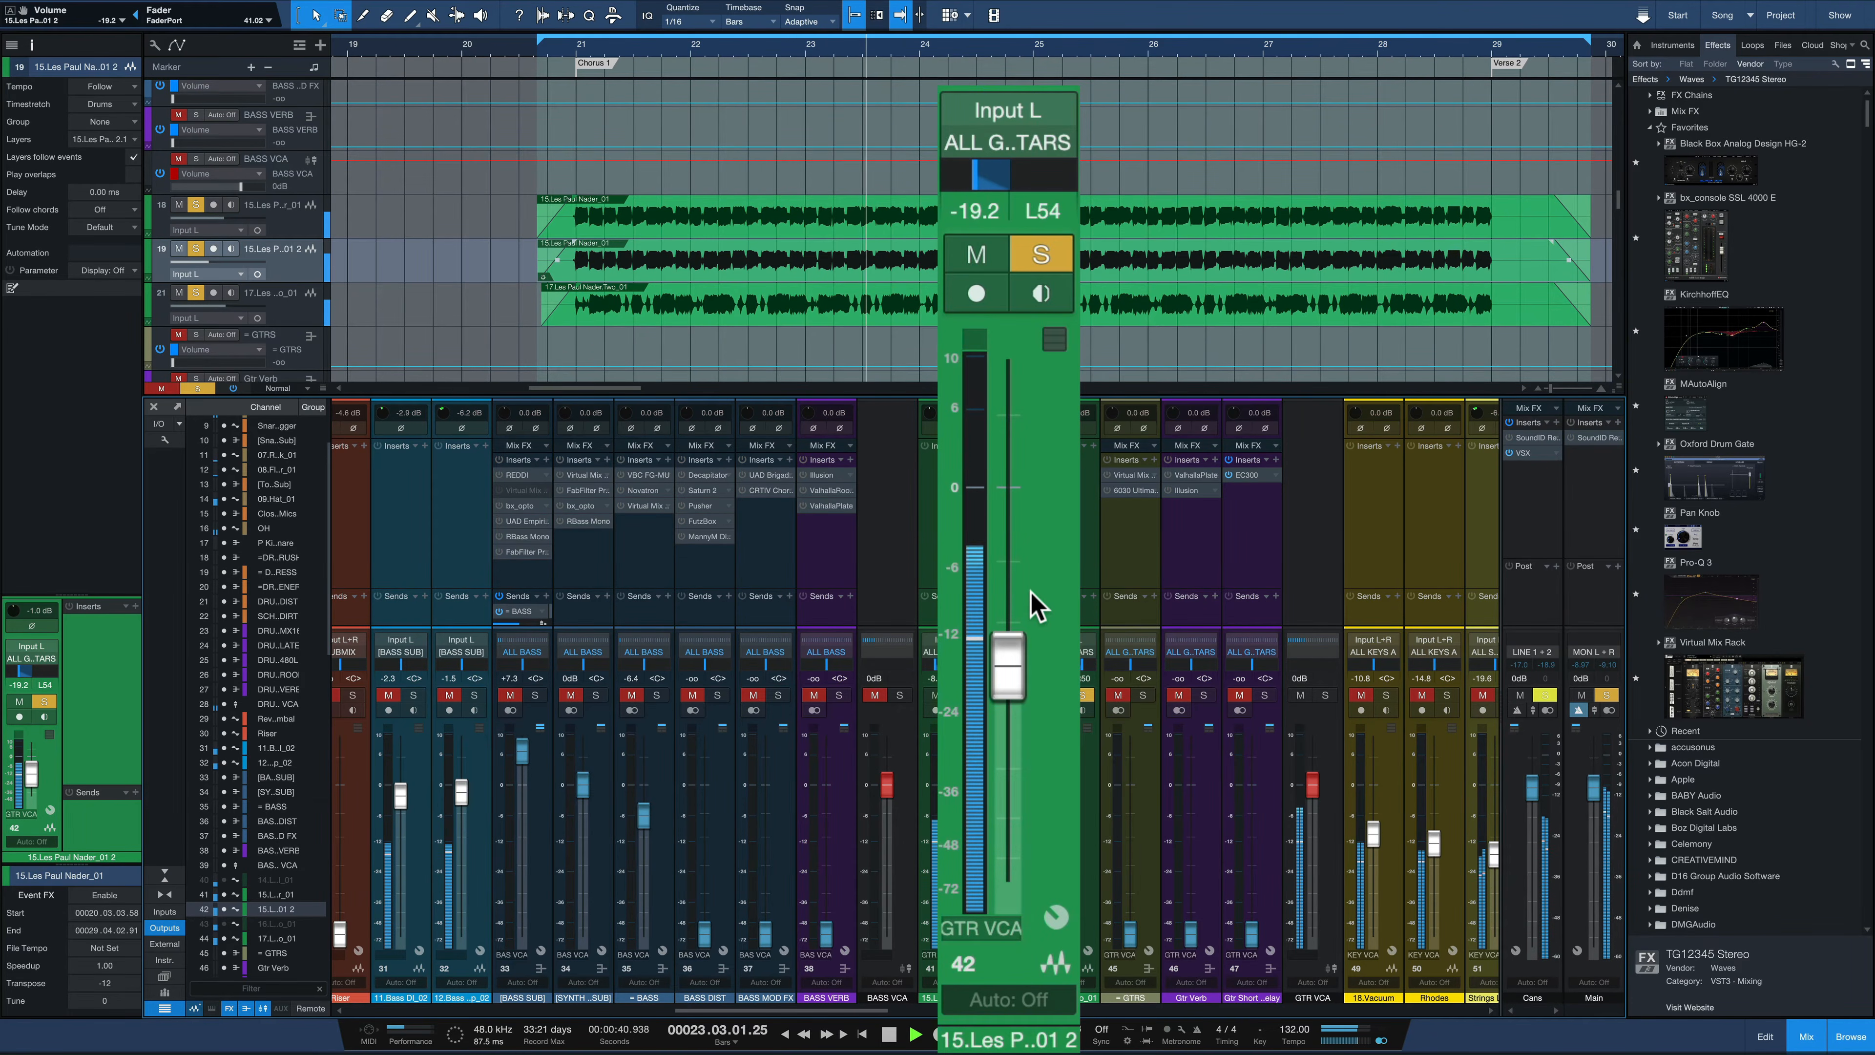
pyautogui.press('s')
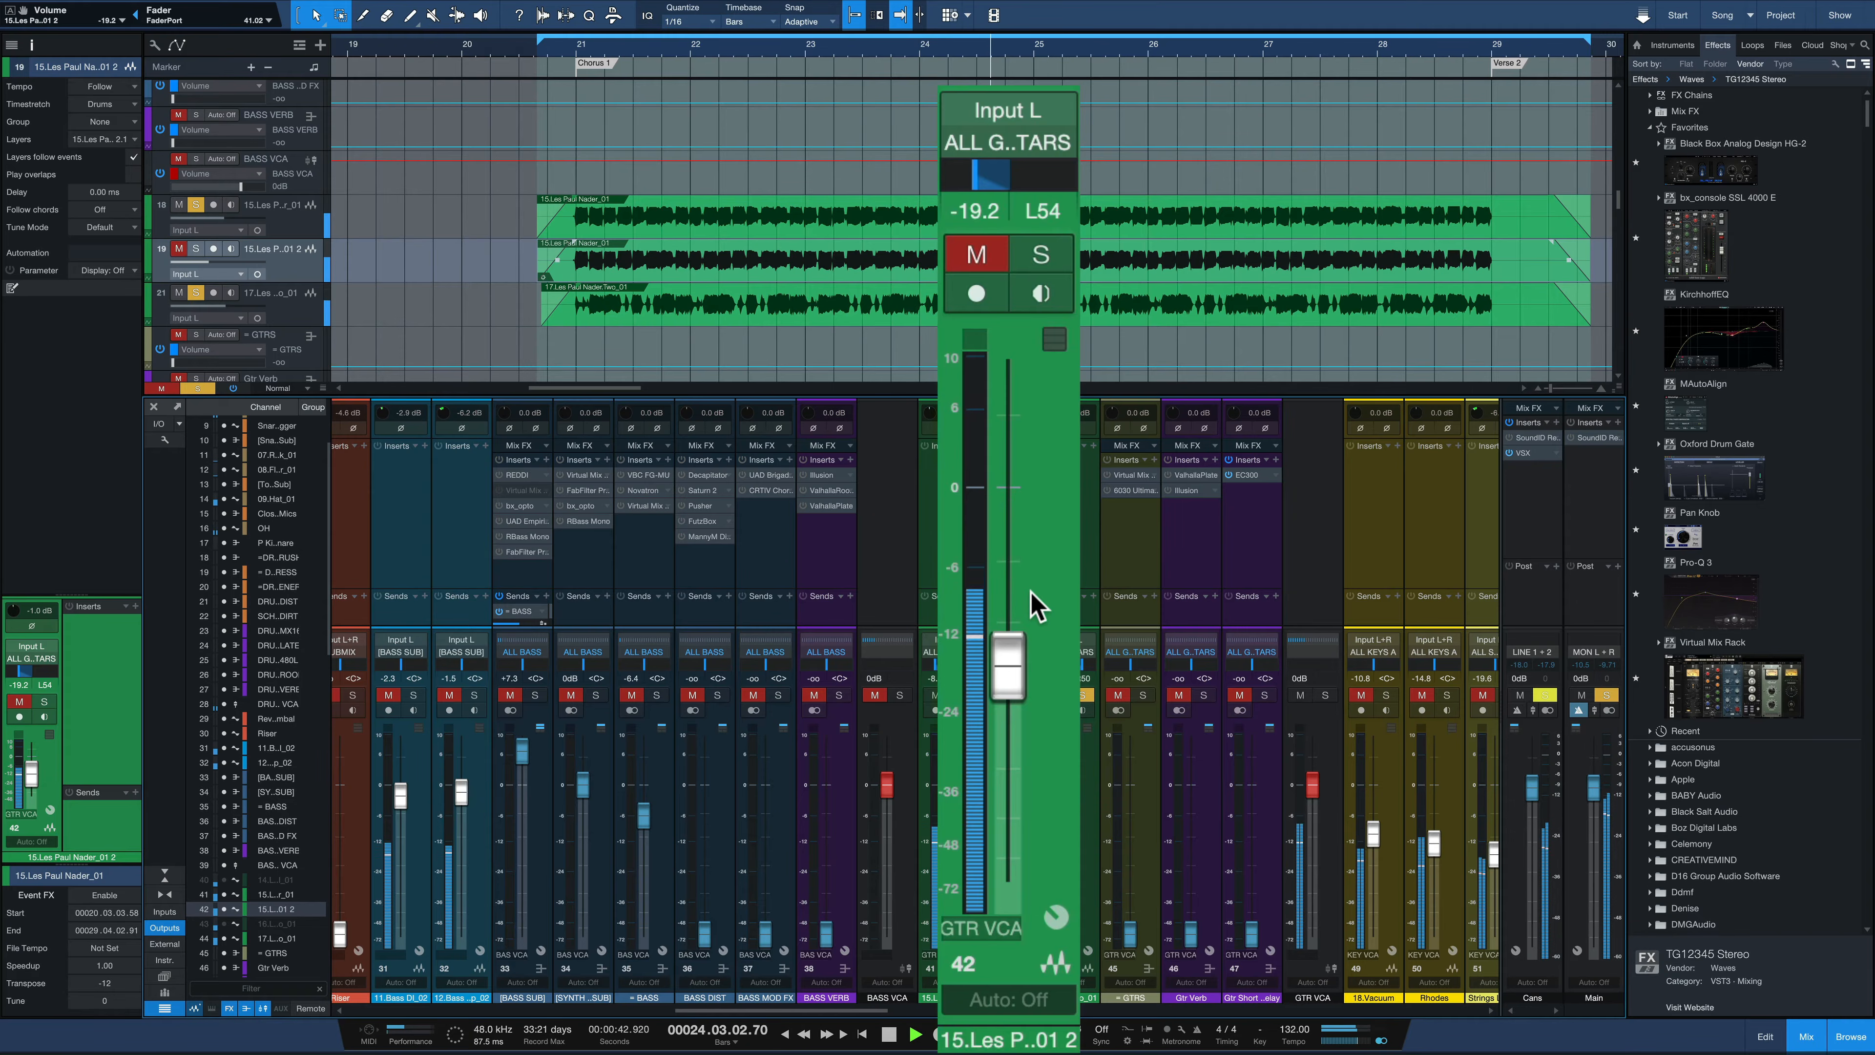
pyautogui.press('space')
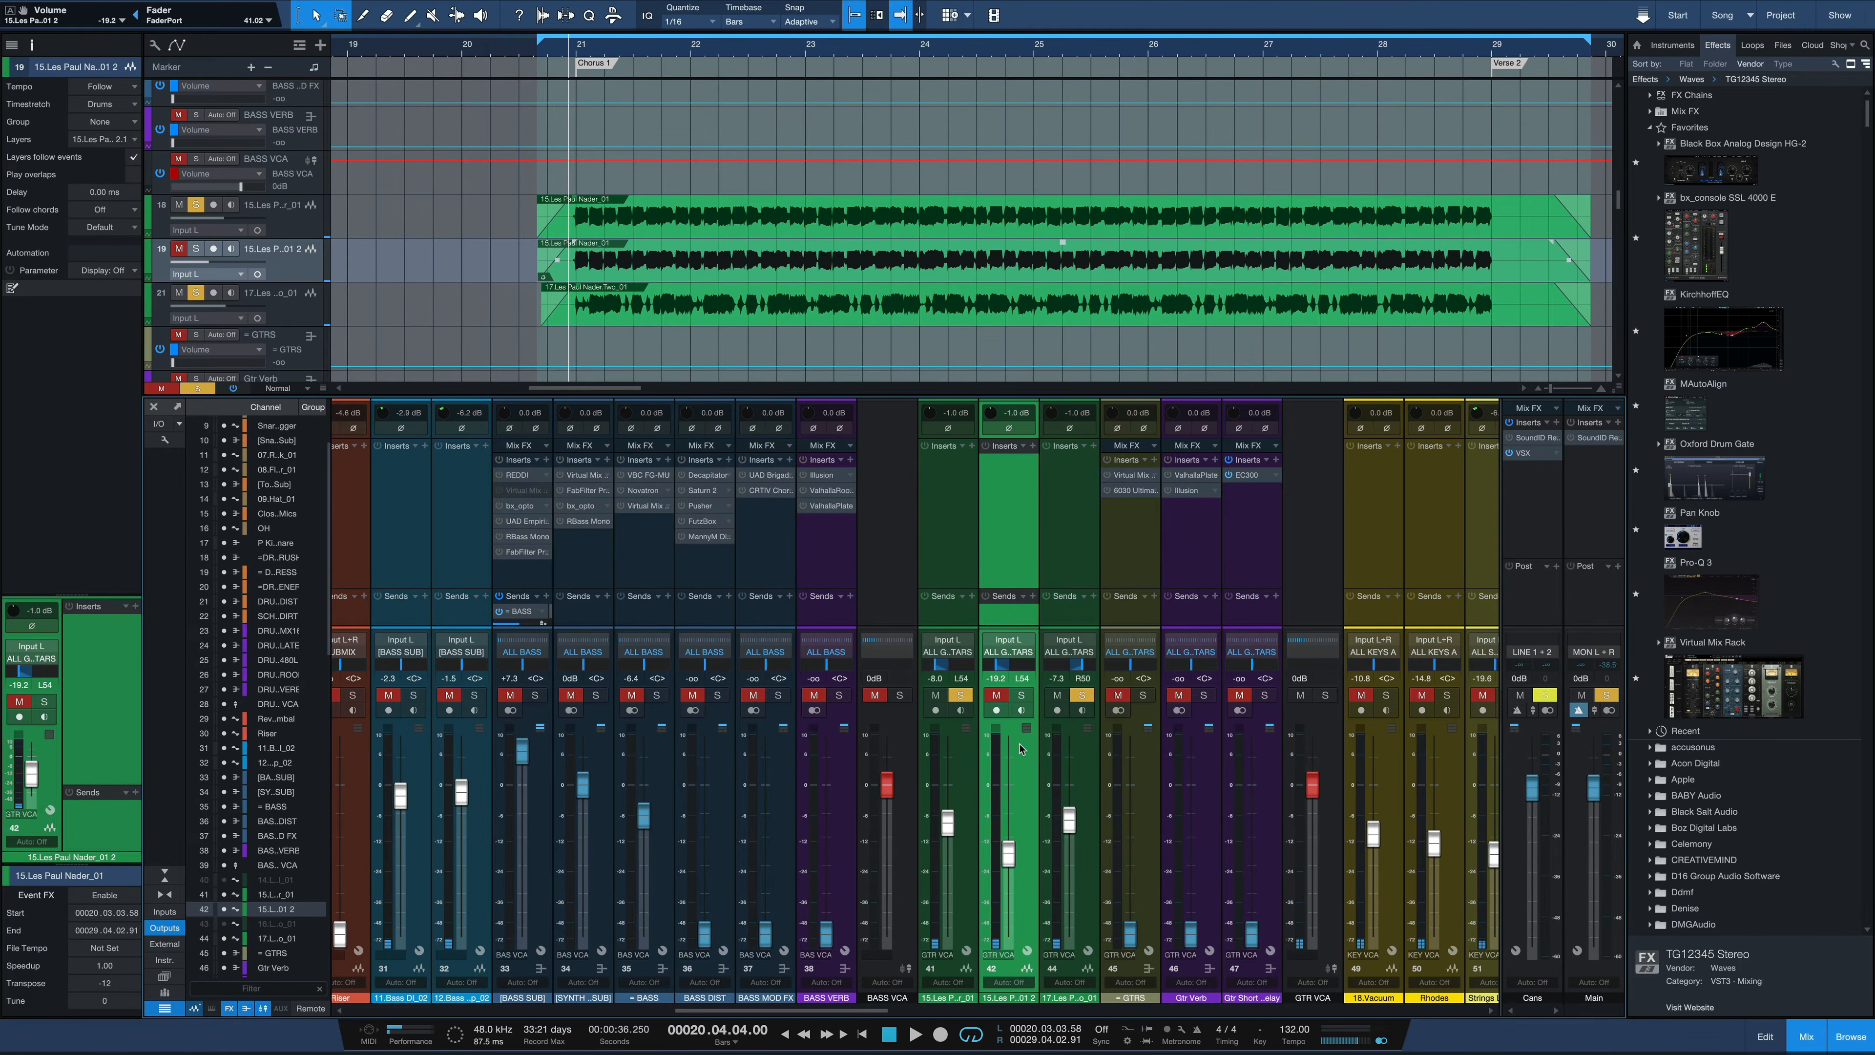
# Reset the duplicated guitar event's transposition to 0
pyautogui.click(106, 986)
pyautogui.press('Return')
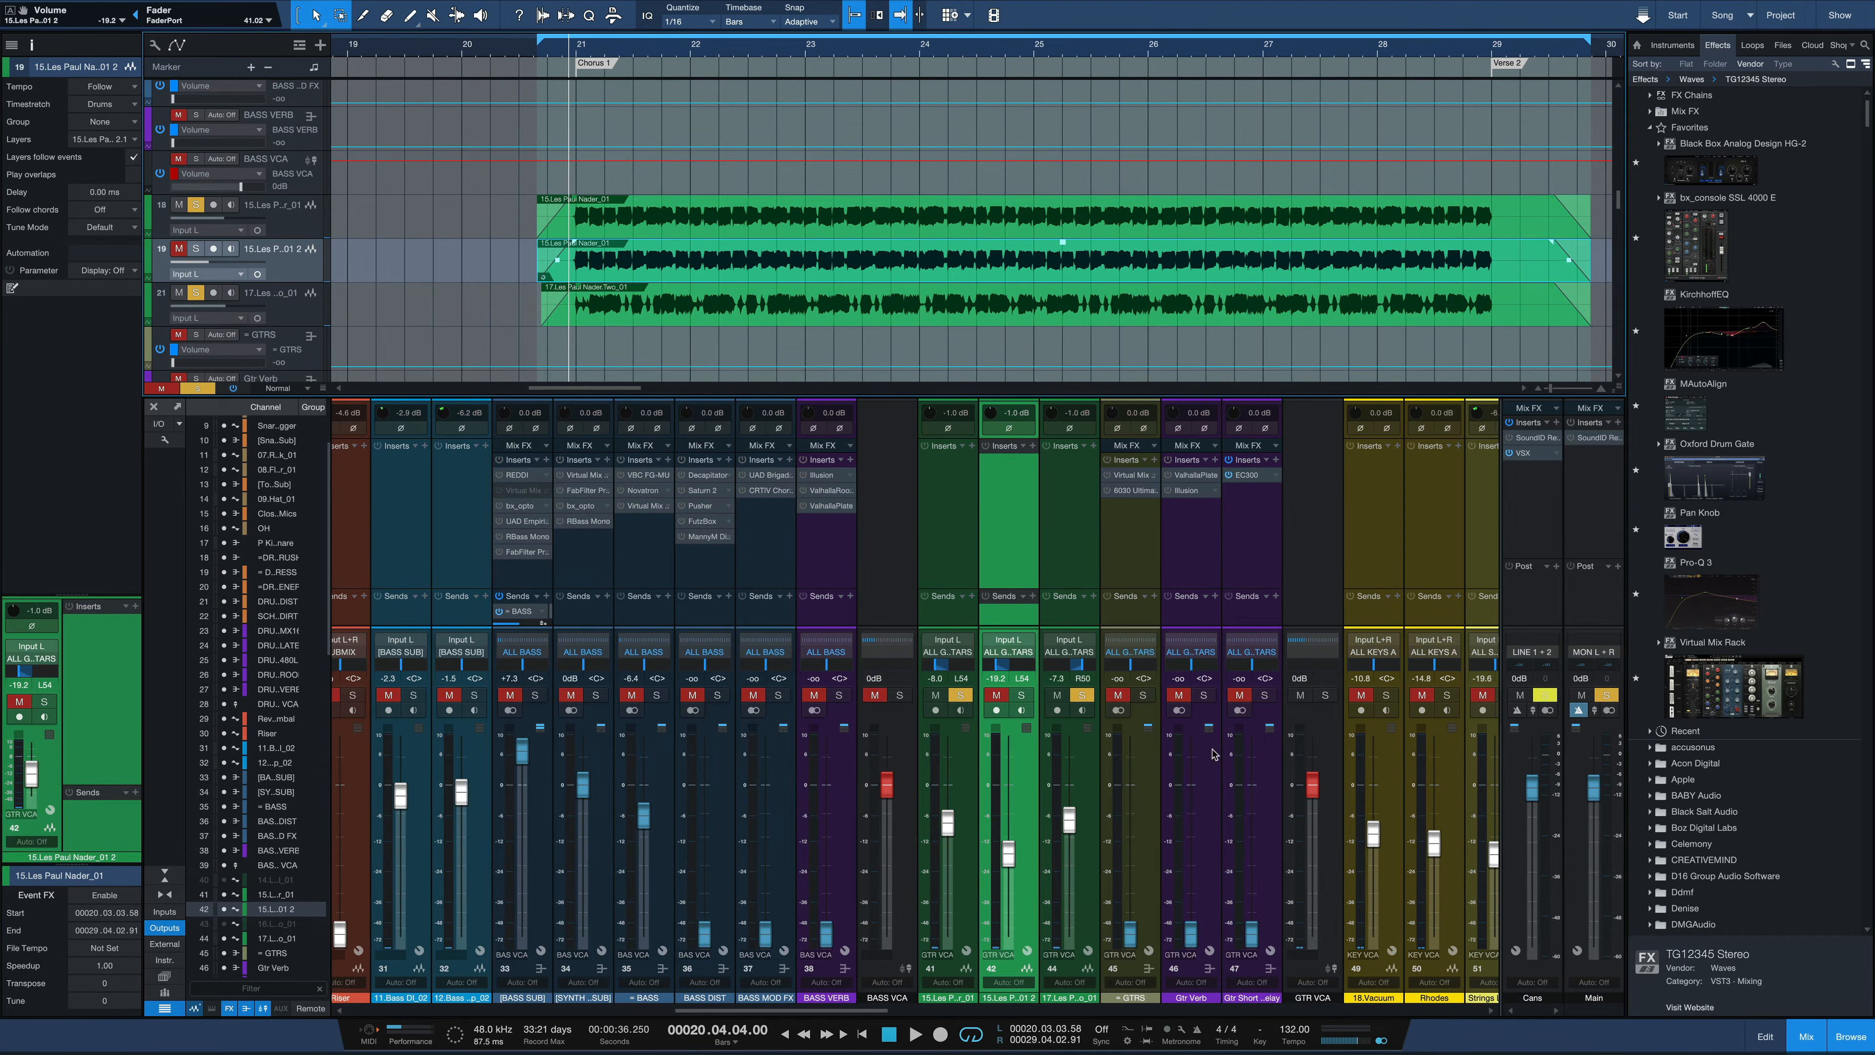
# Raise the duplicate guitar track's fader to -17.0 dB and make the track audible with the other soloed guitars
pyautogui.moveTo(1008, 863); pyautogui.dragTo(1011, 851)
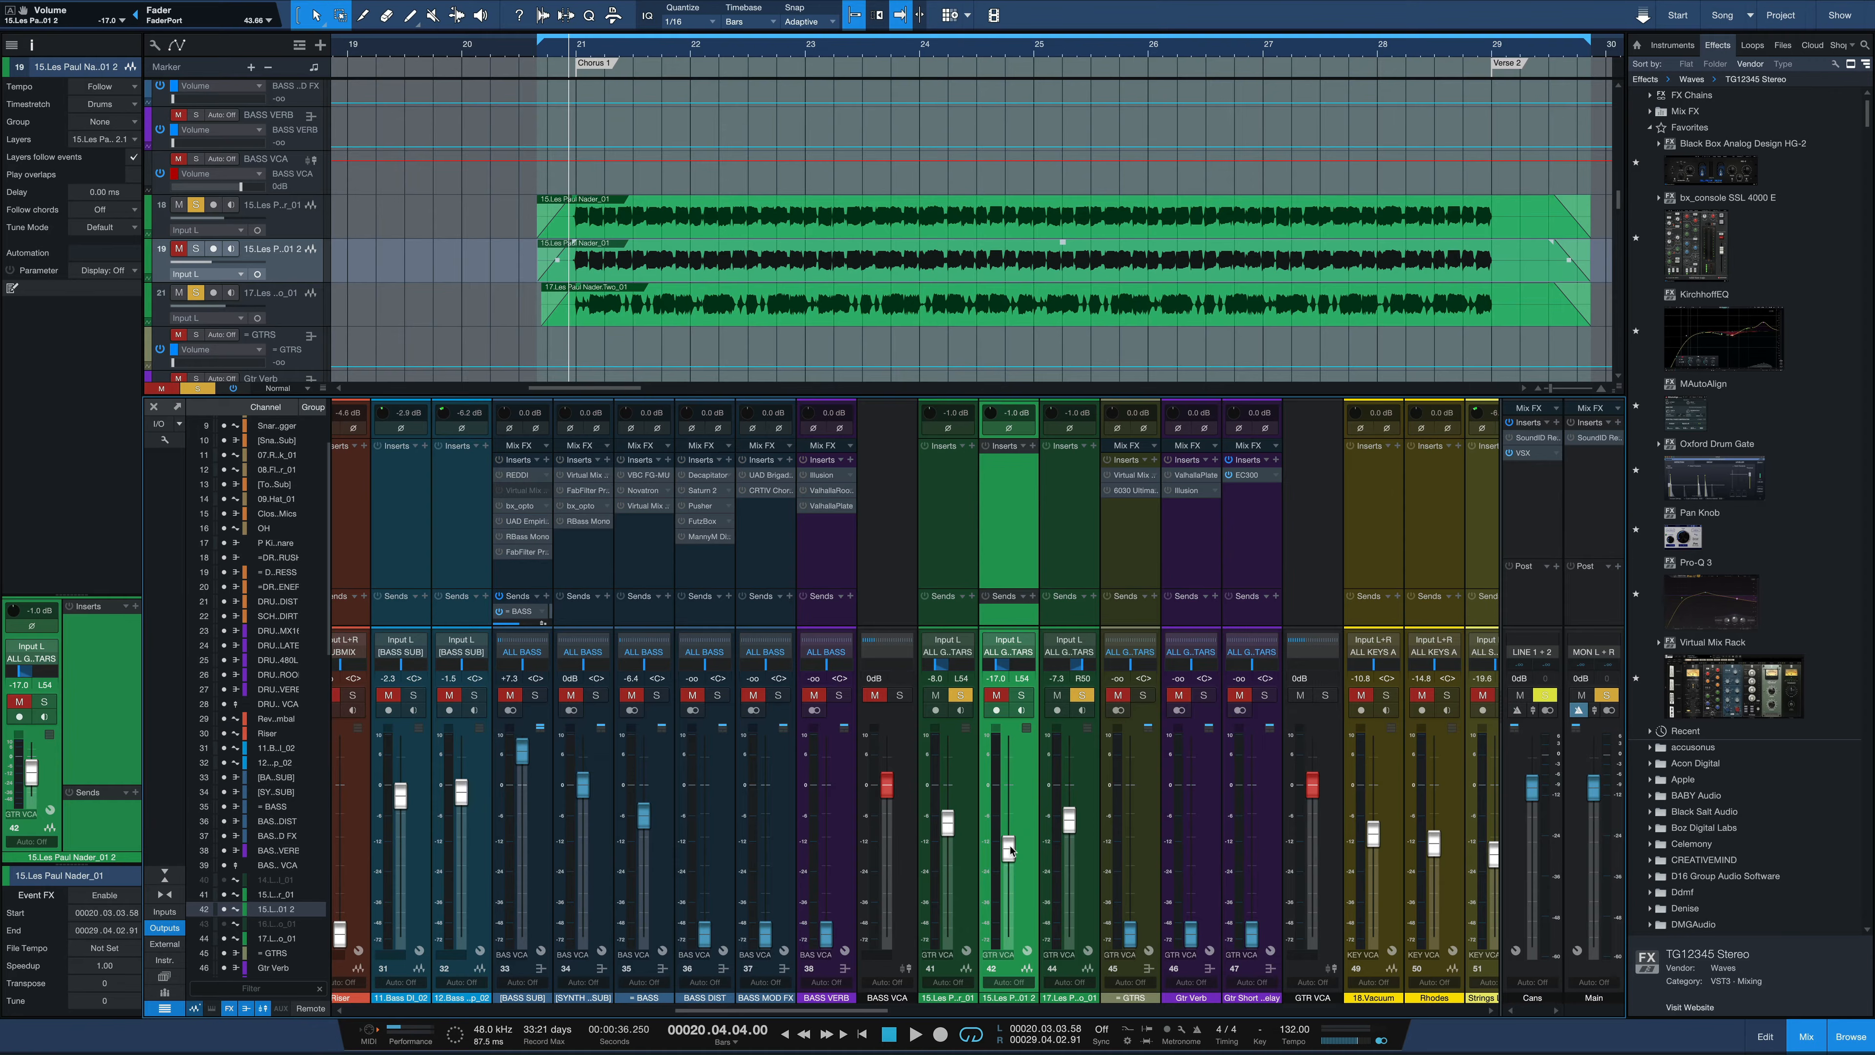
pyautogui.click(1007, 697)
# Insert Little AlterBoy on the duplicate guitar track with its pitch set to -12.0
pyautogui.click(1031, 445)
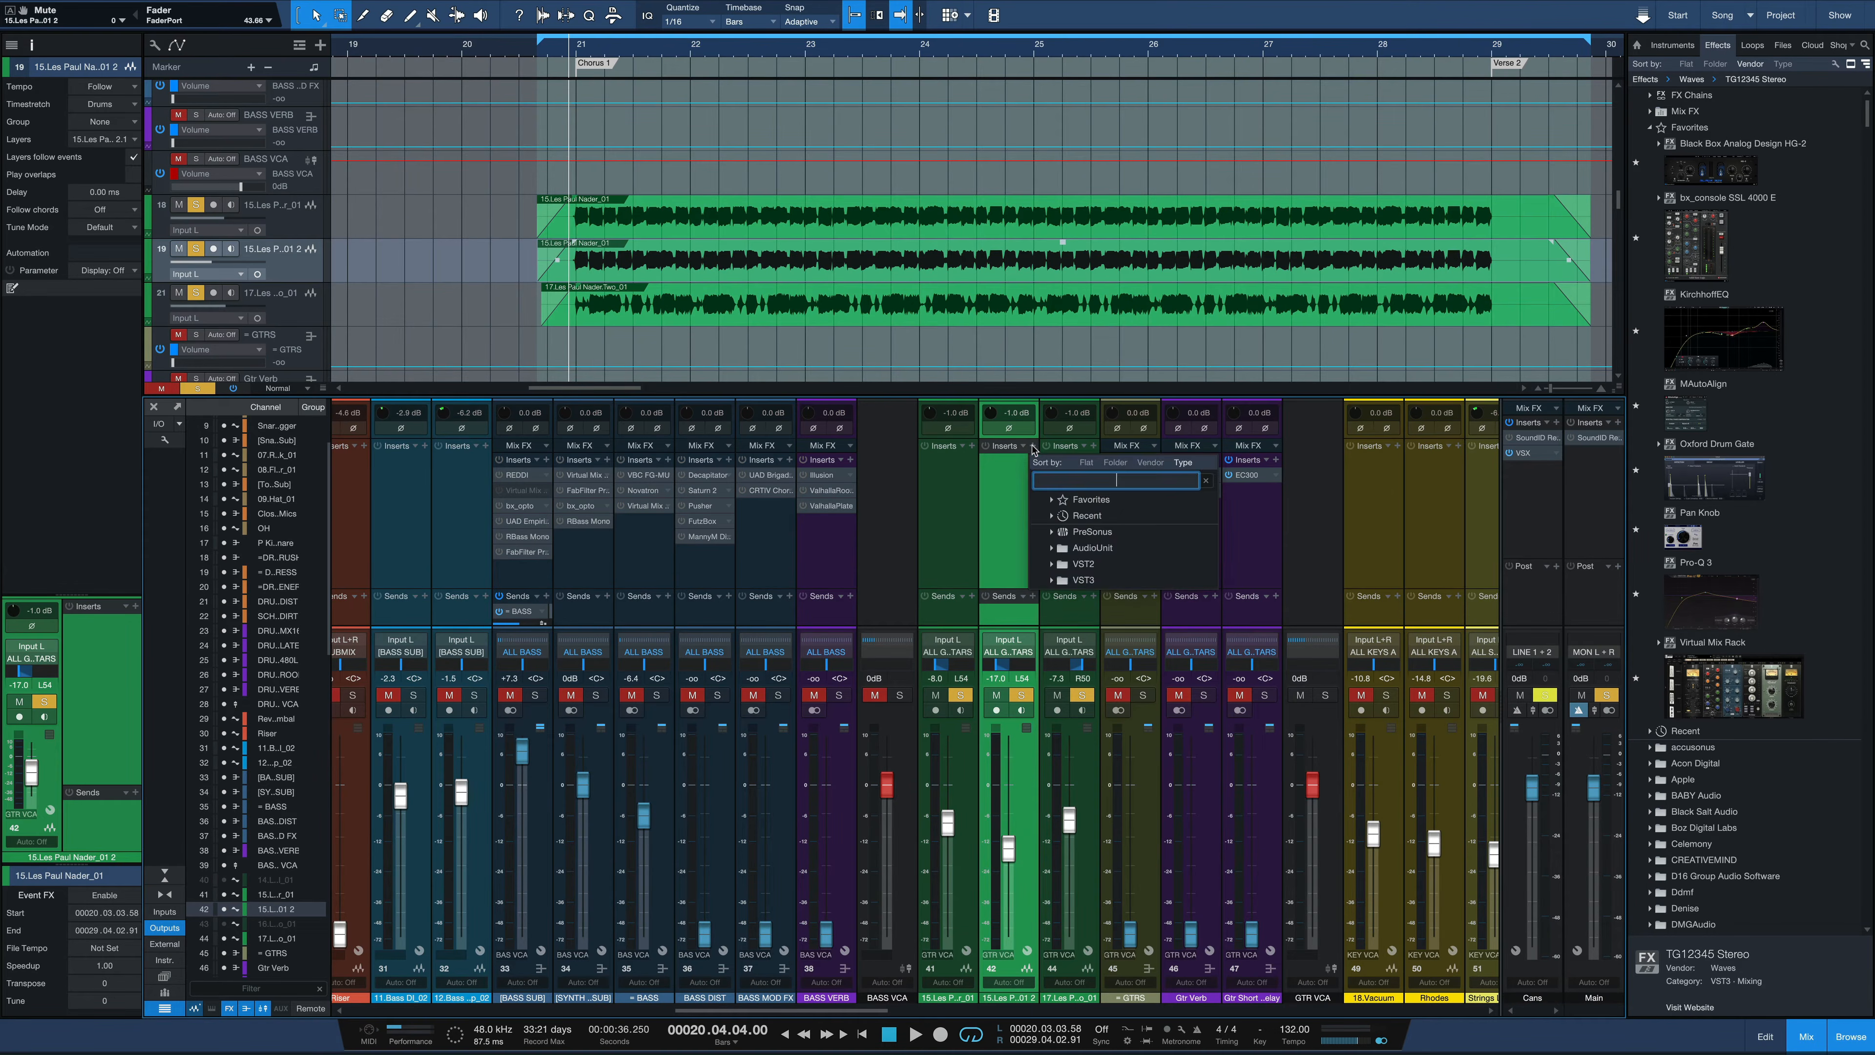
pyautogui.click(1065, 582)
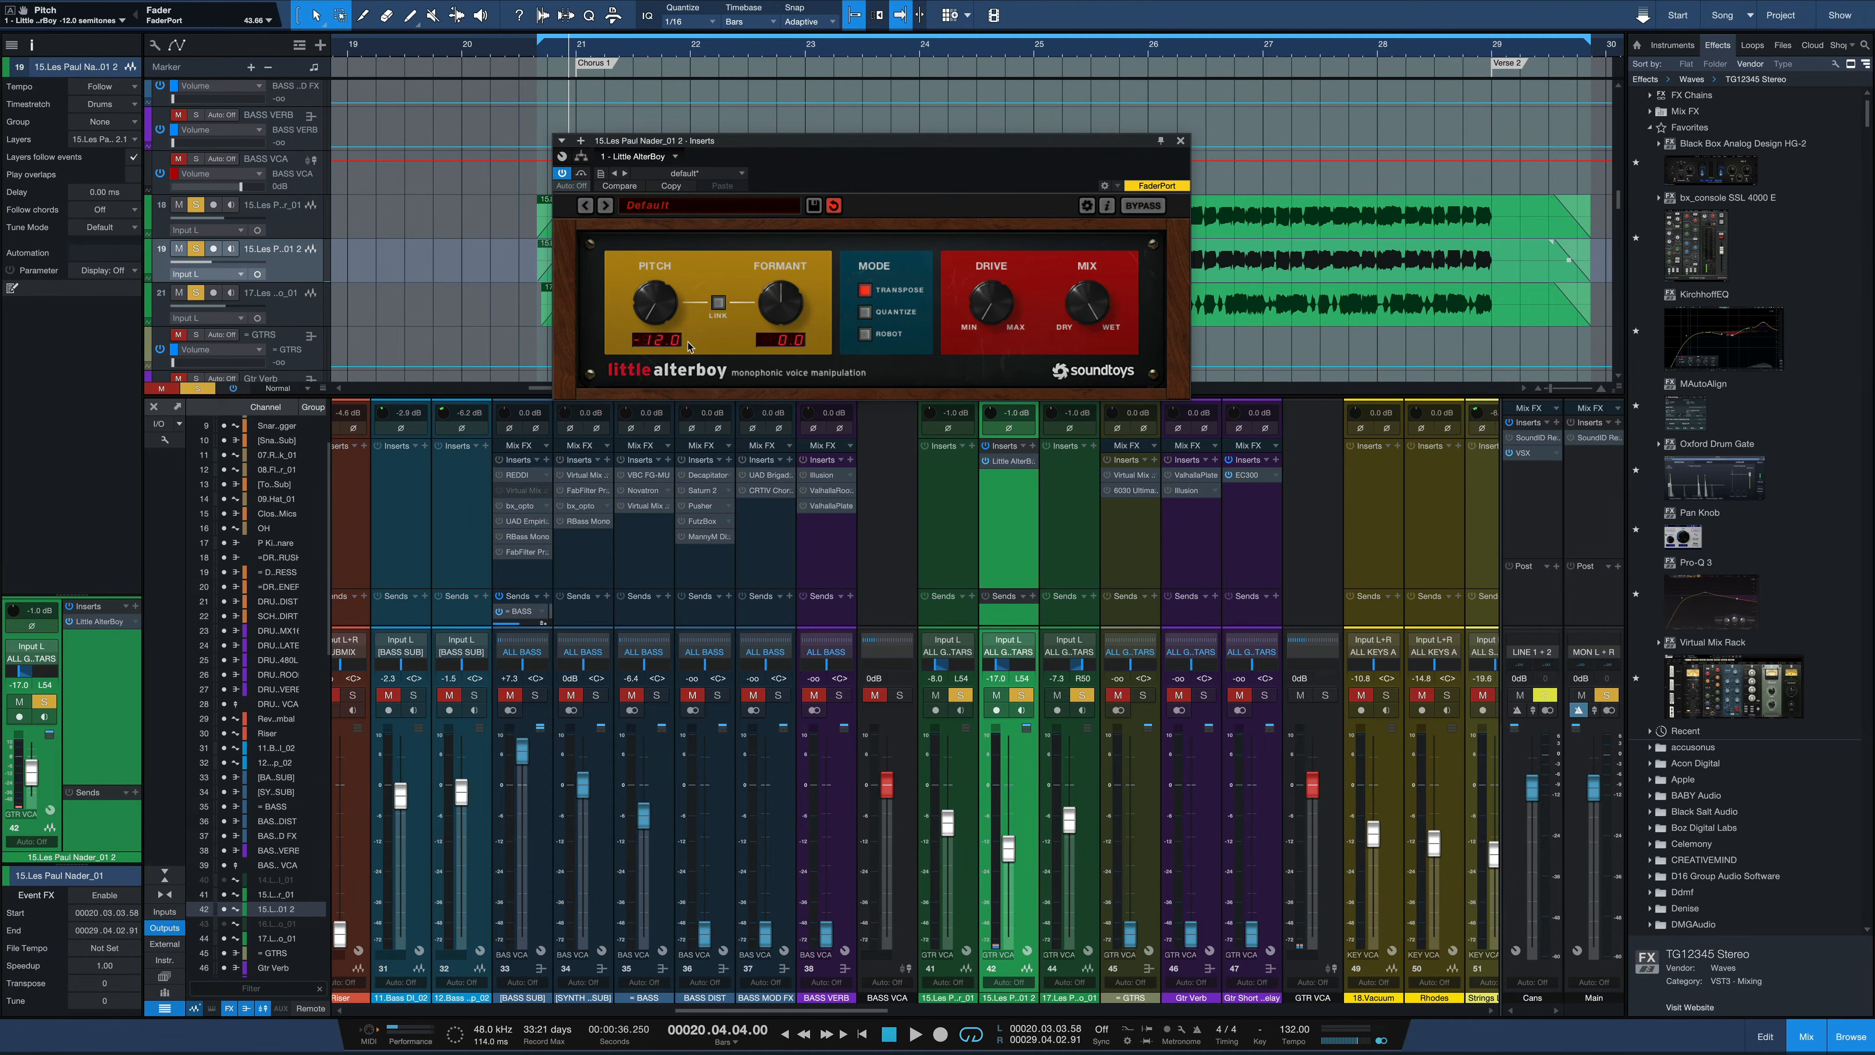
# Unsolo both original guitar tracks and raise the duplicate's fader to -7.1 dB to play it alone
pyautogui.click(962, 696)
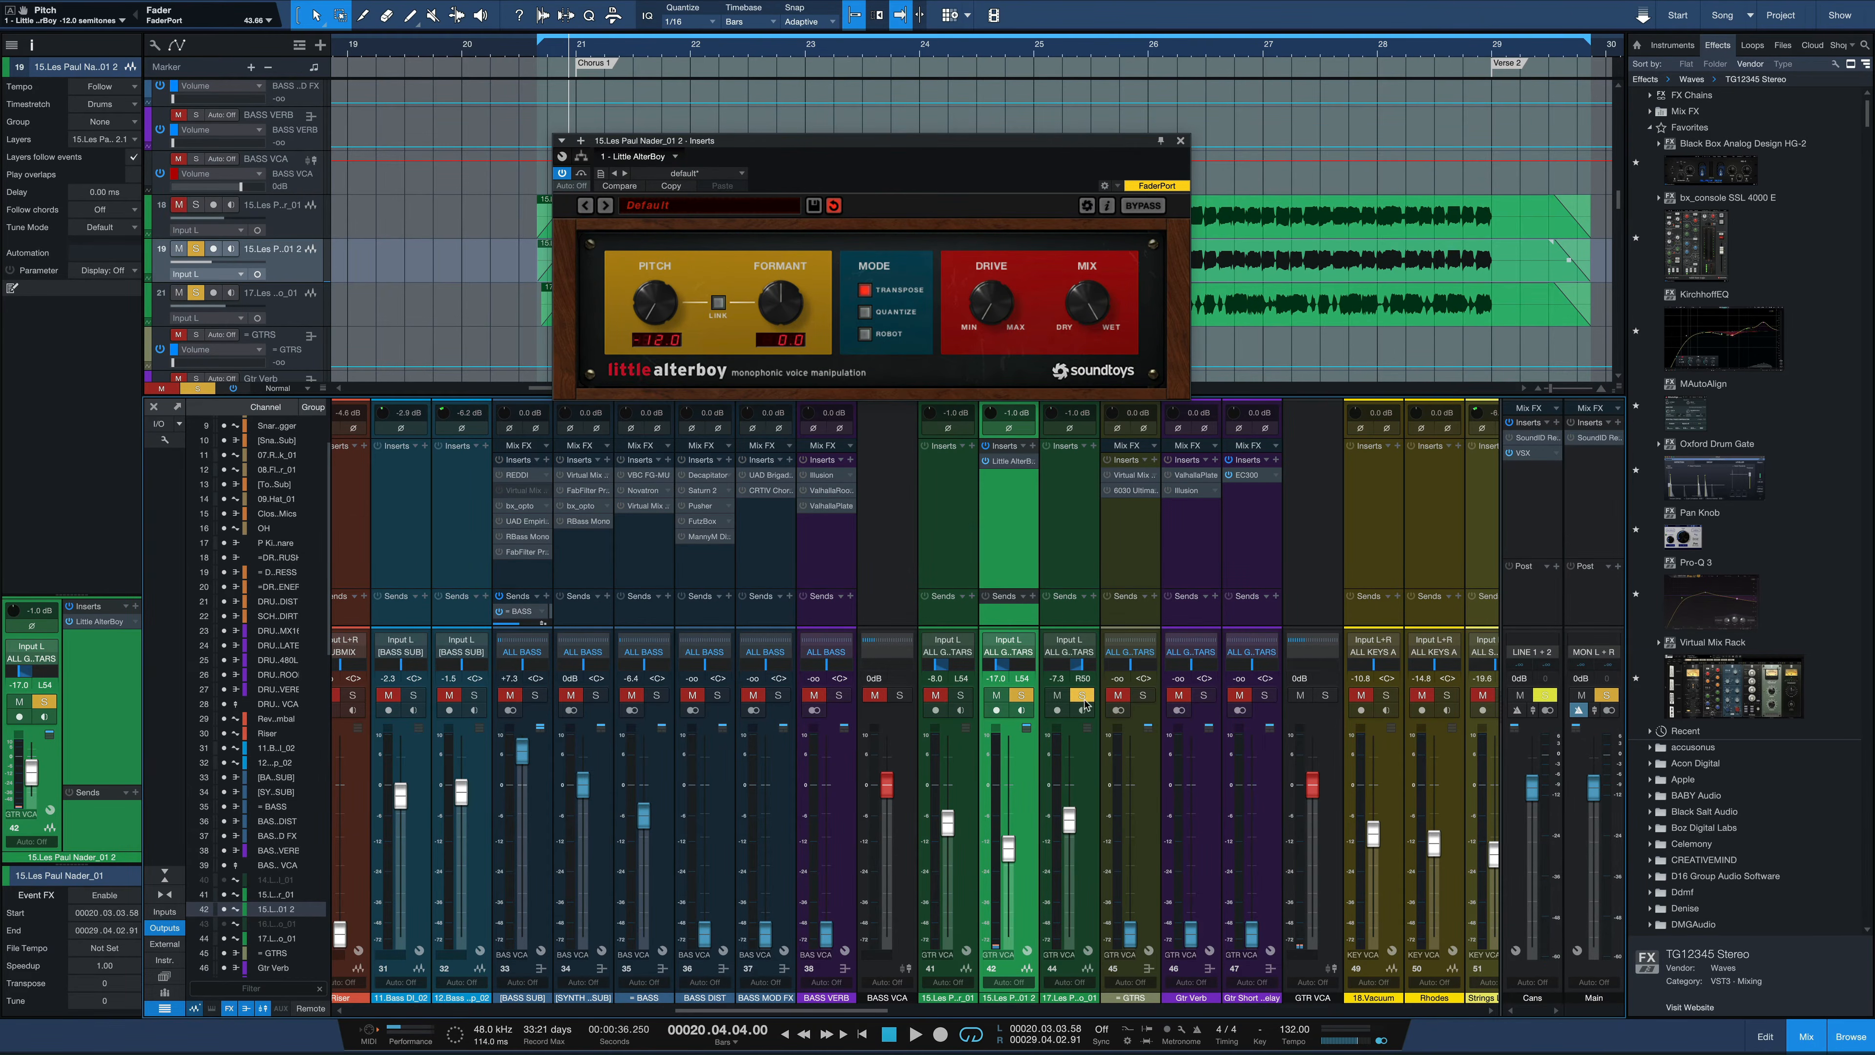
pyautogui.click(1082, 695)
pyautogui.moveTo(1009, 857); pyautogui.dragTo(1013, 819)
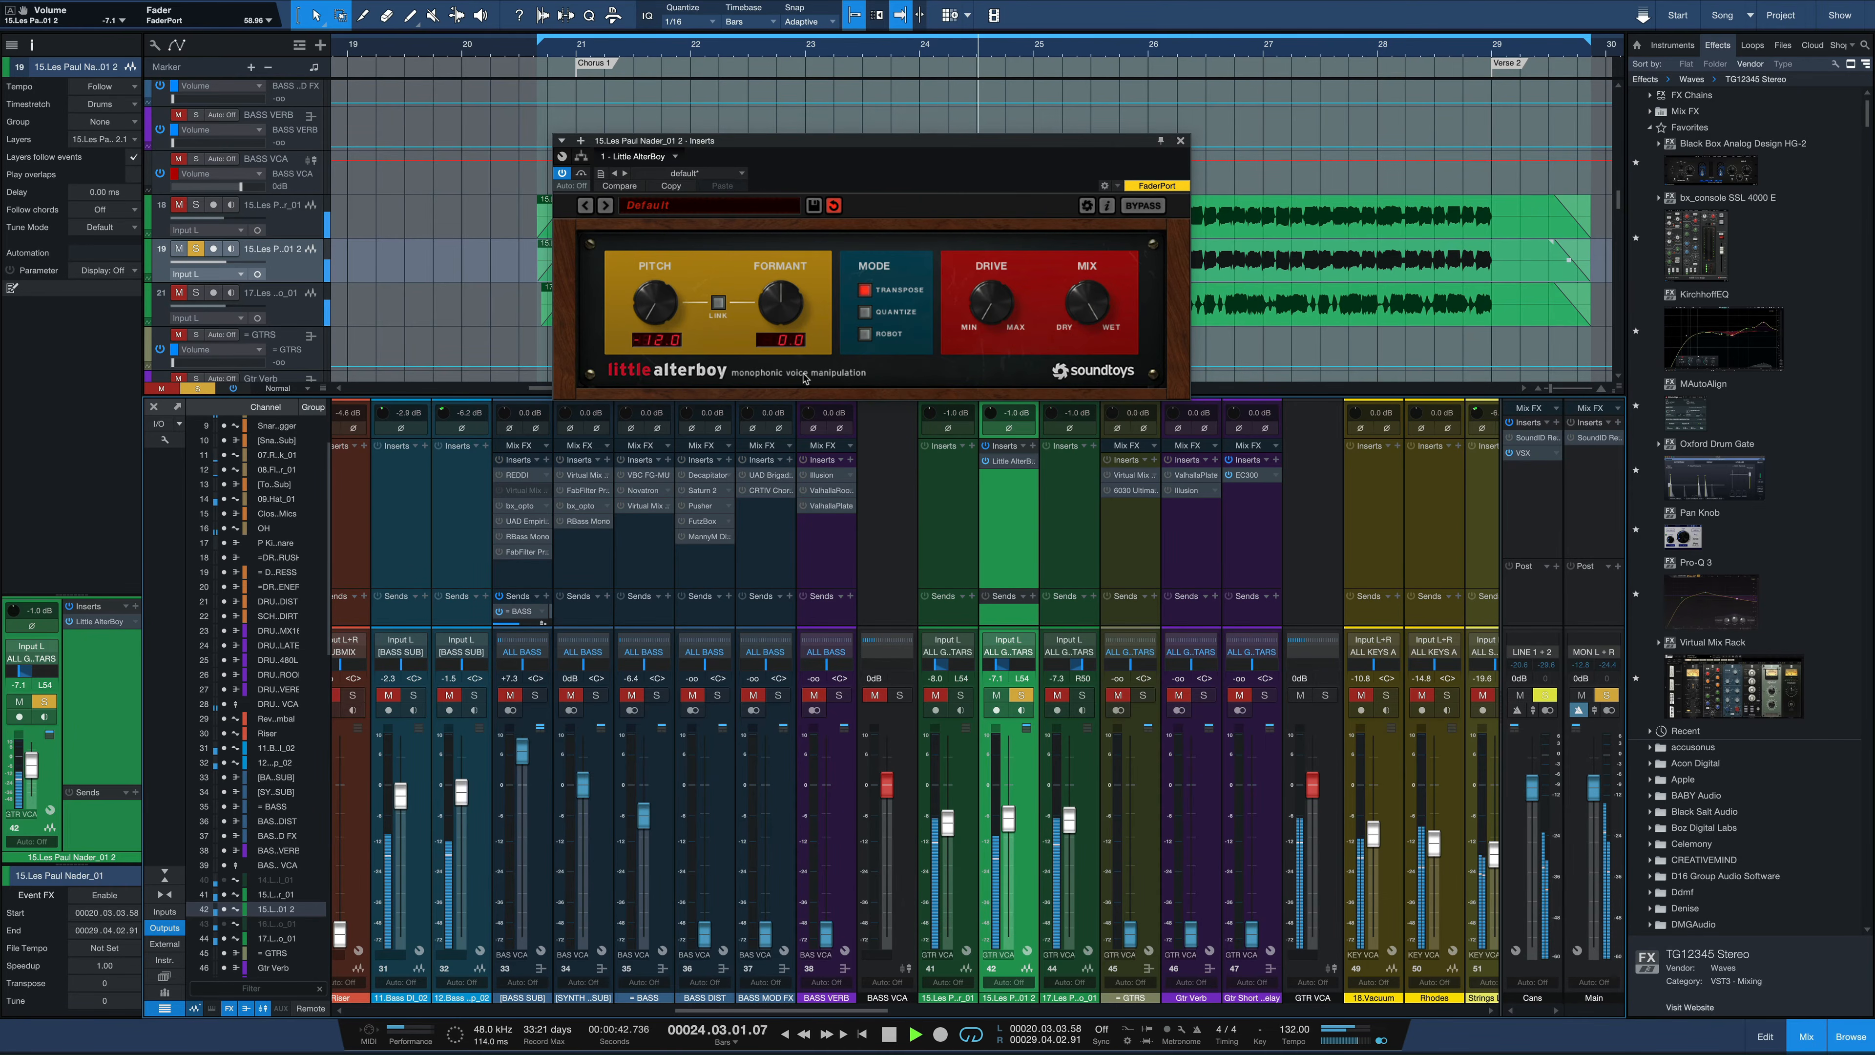
# Compare the duplicate guitar track with Little AlterBoy bypassed and active, replaying the chorus and leaving the plug-in active
pyautogui.press('space')
pyautogui.click(582, 173)
pyautogui.press('space')
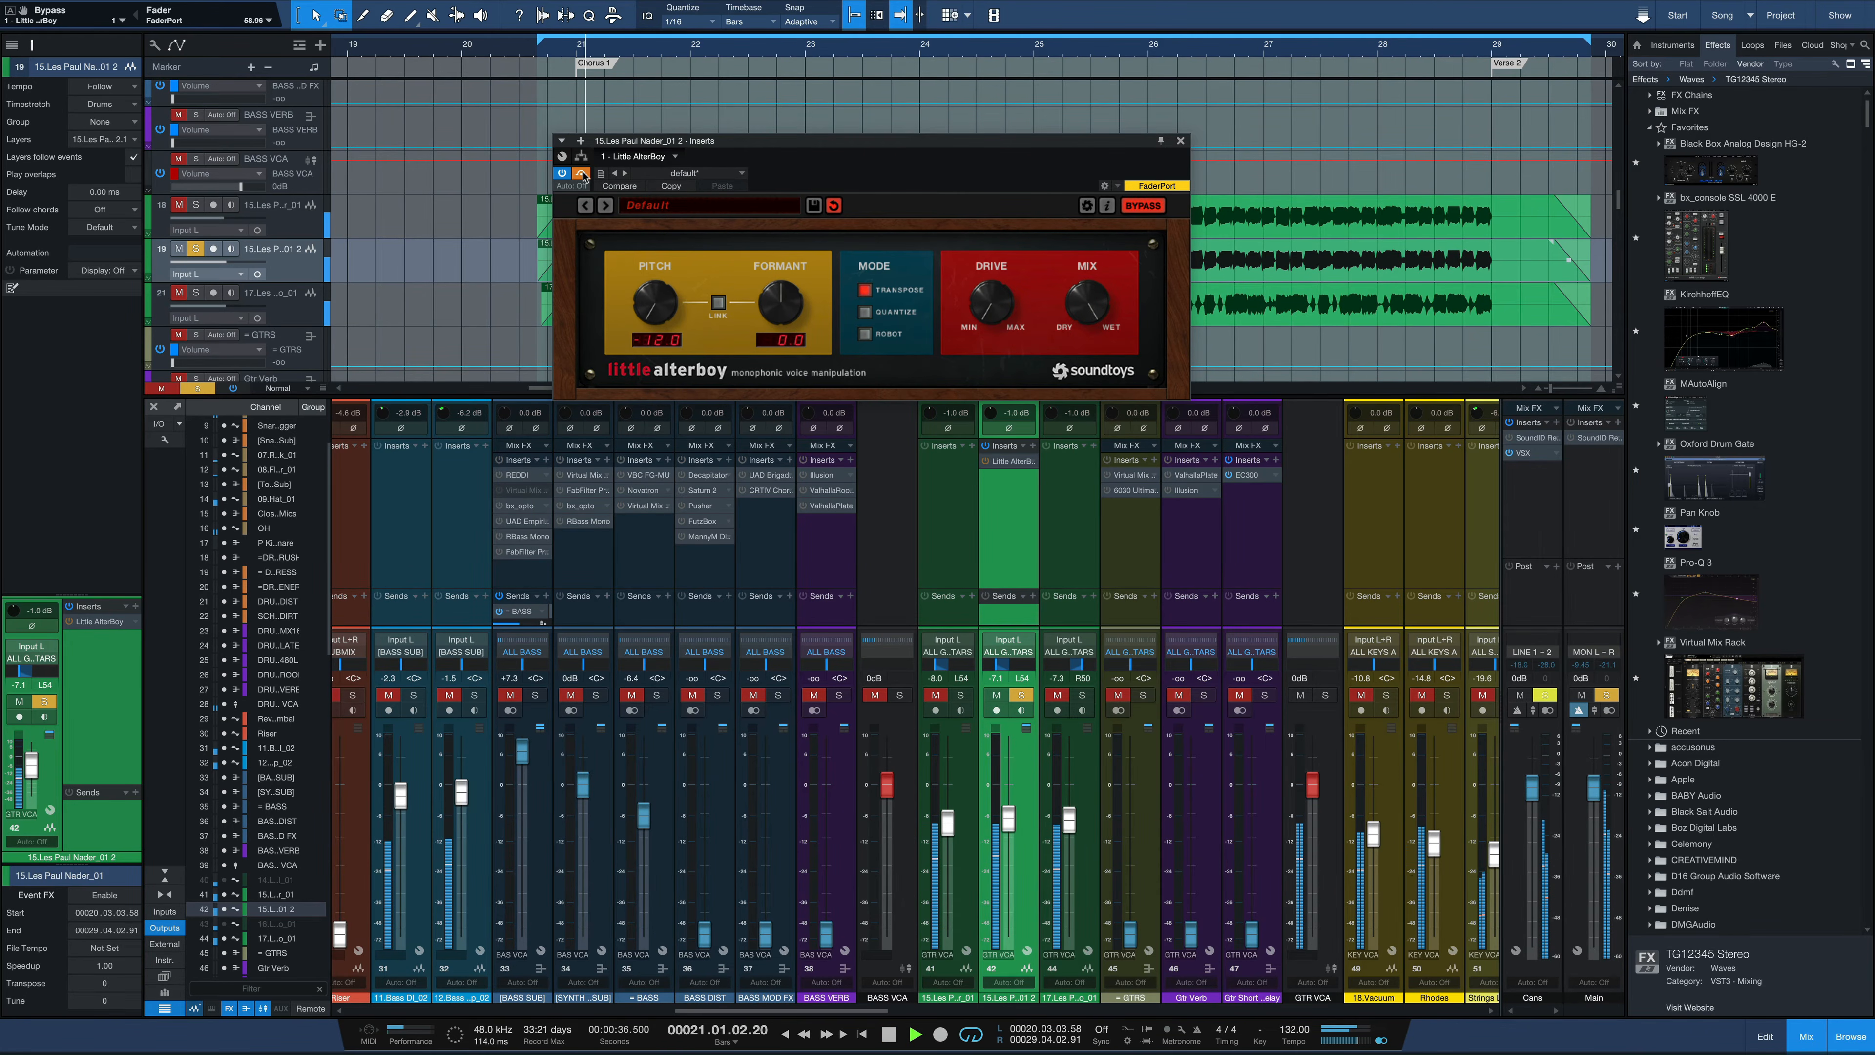
pyautogui.press('space')
pyautogui.click(582, 173)
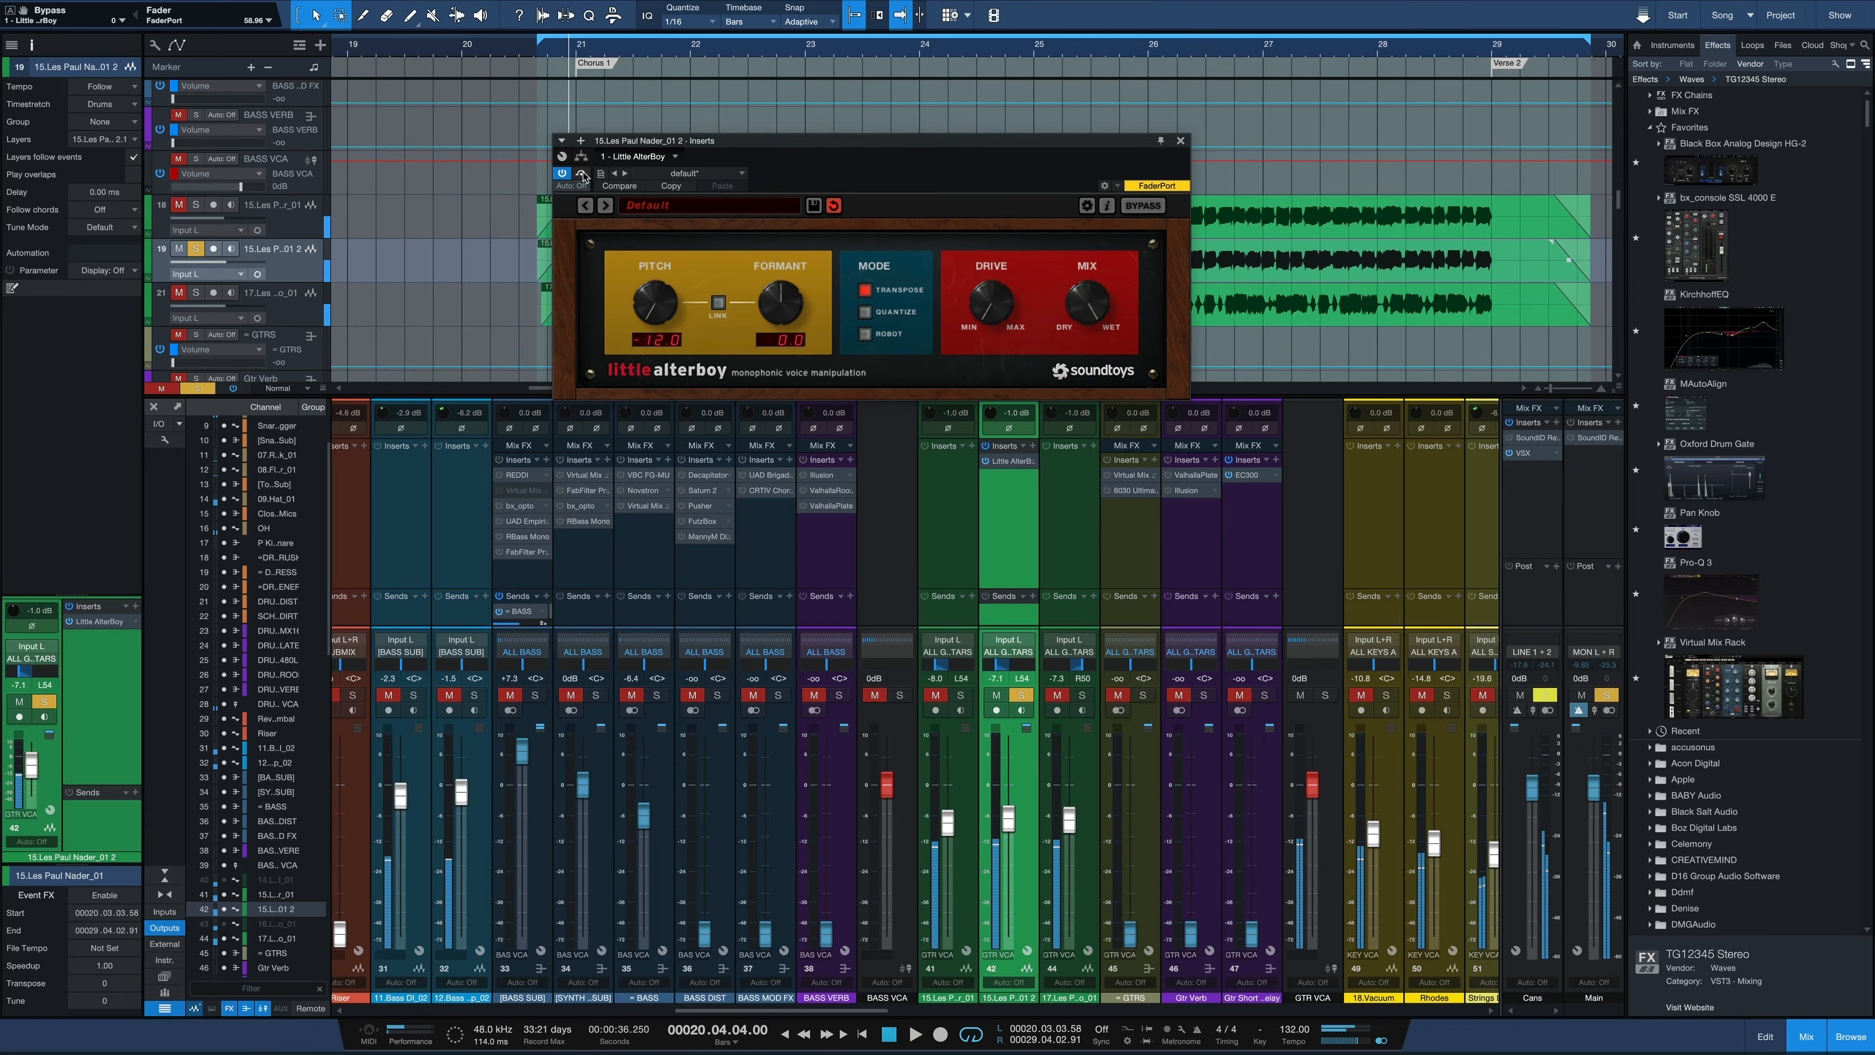
pyautogui.press('space')
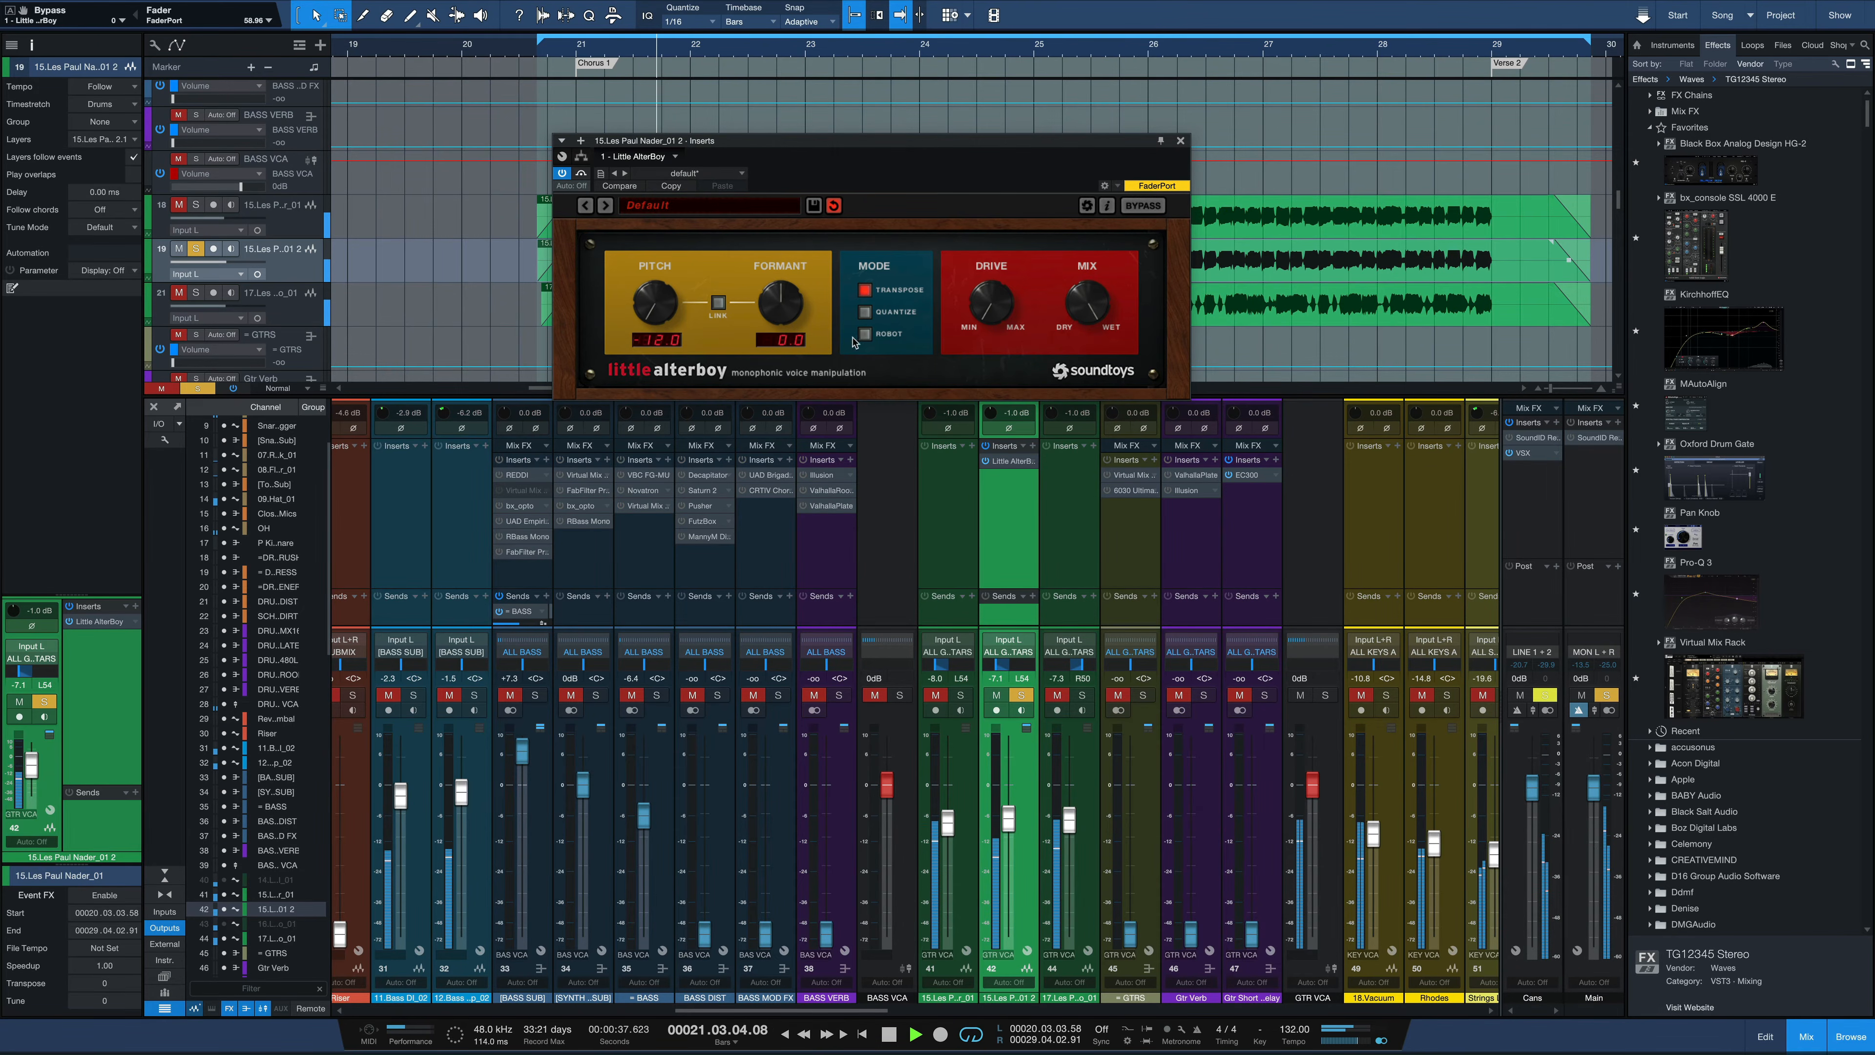
# Try Little AlterBoy's Quantize and Robot modes during playback, return to Transpose and stop playback
pyautogui.click(865, 311)
pyautogui.click(865, 334)
pyautogui.click(867, 291)
pyautogui.press('space')
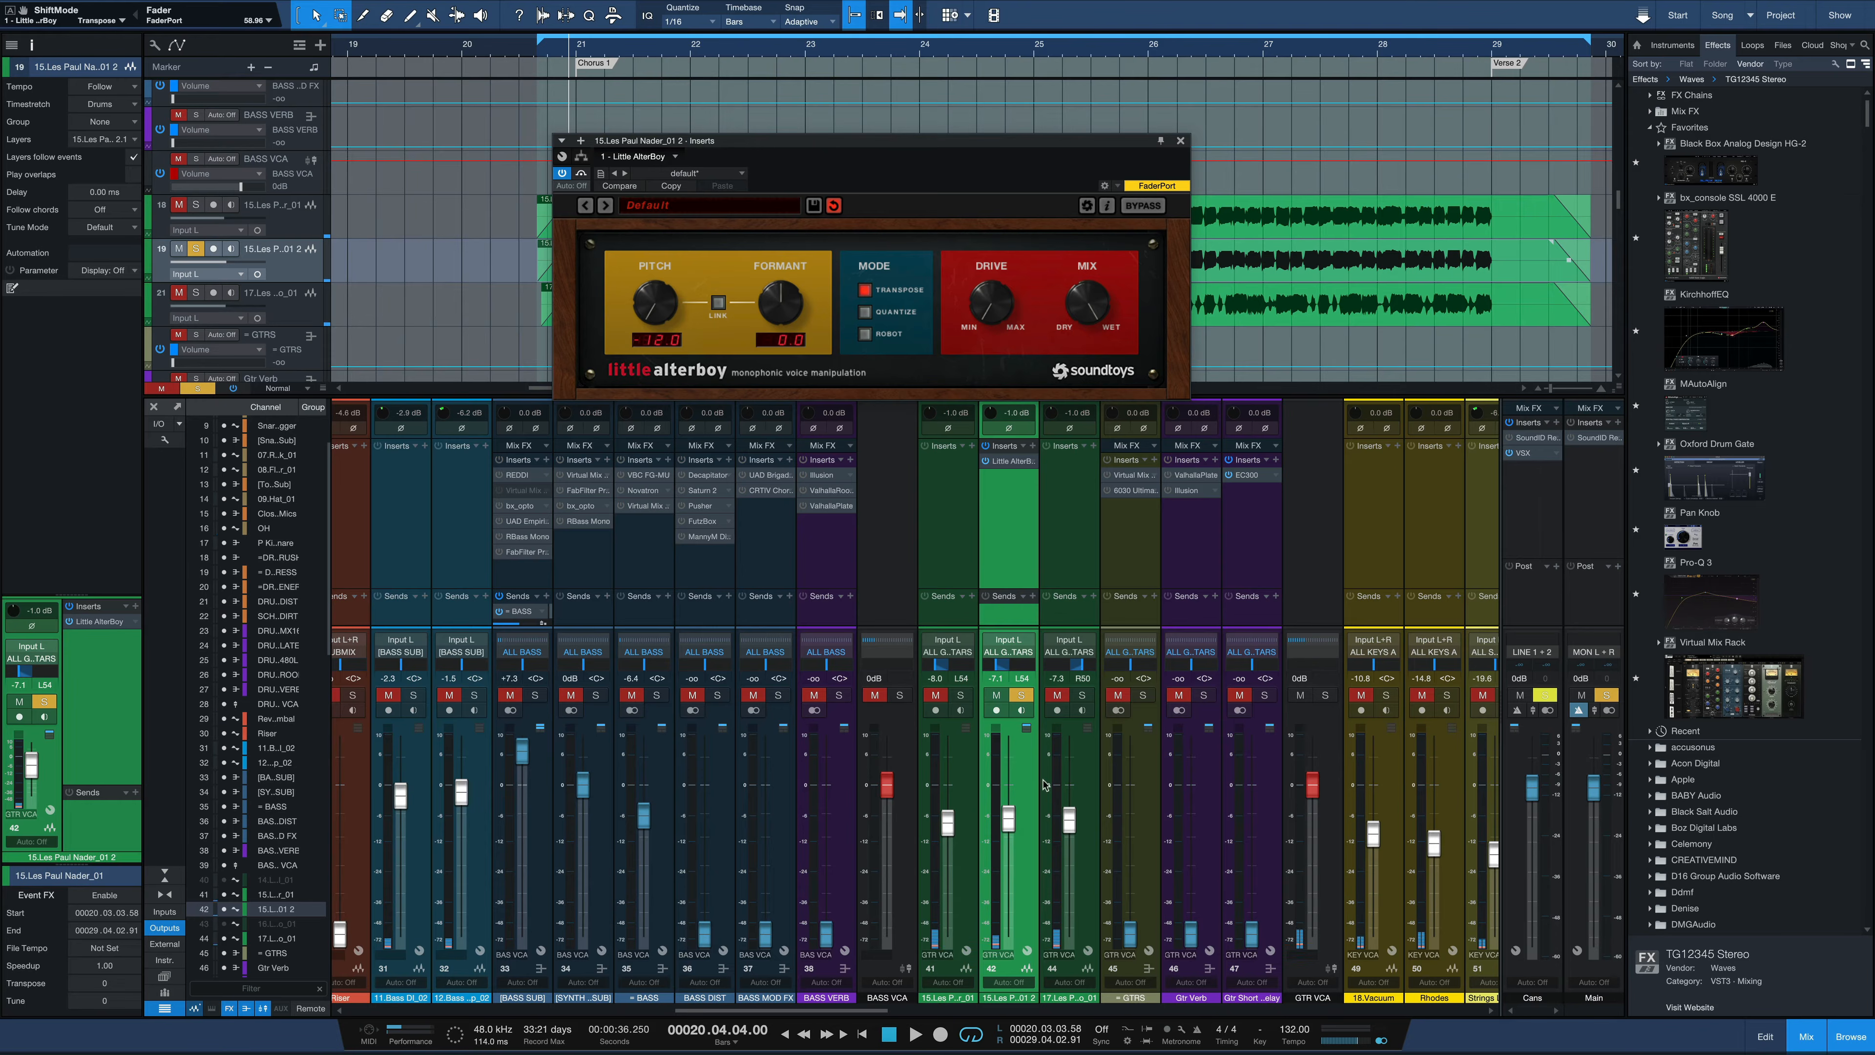
# Solo both original guitar tracks alongside the duplicate and set the duplicate's fader to -8.9 dB while playing the chorus
pyautogui.click(1090, 707)
pyautogui.click(1024, 764)
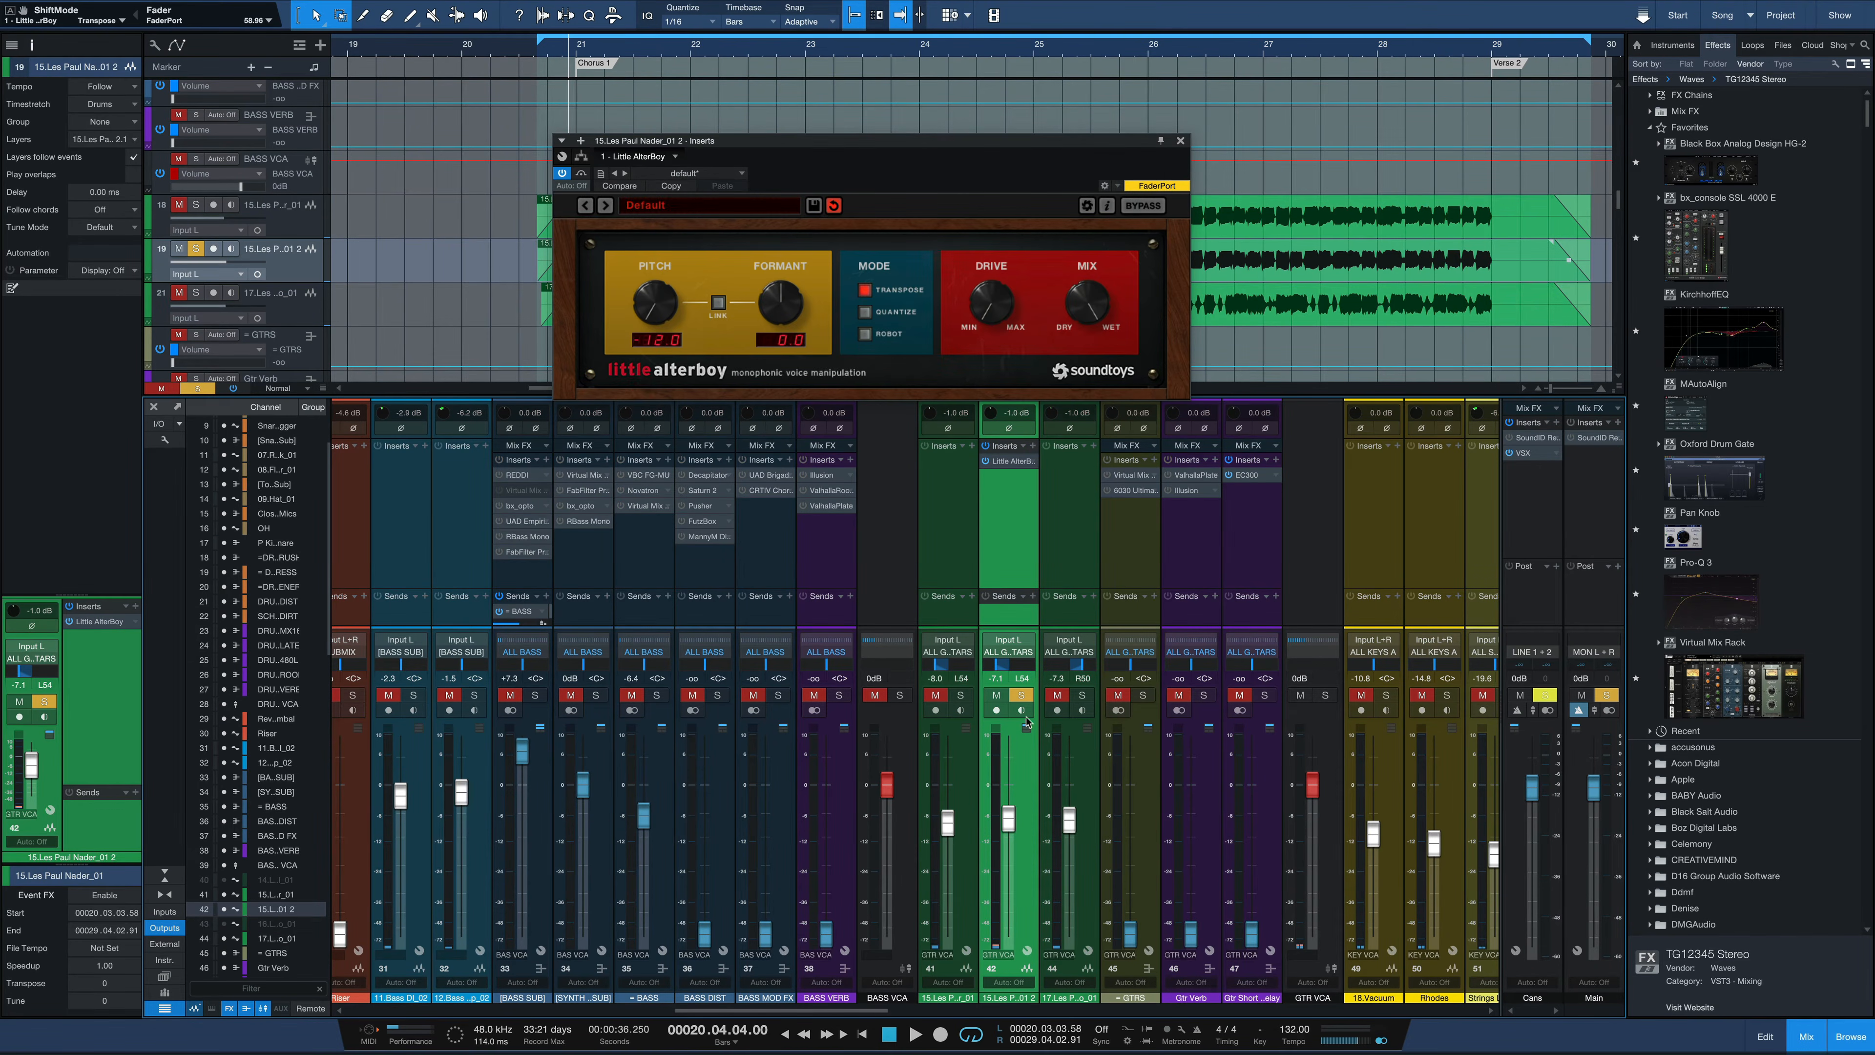
pyautogui.click(961, 696)
pyautogui.click(1083, 697)
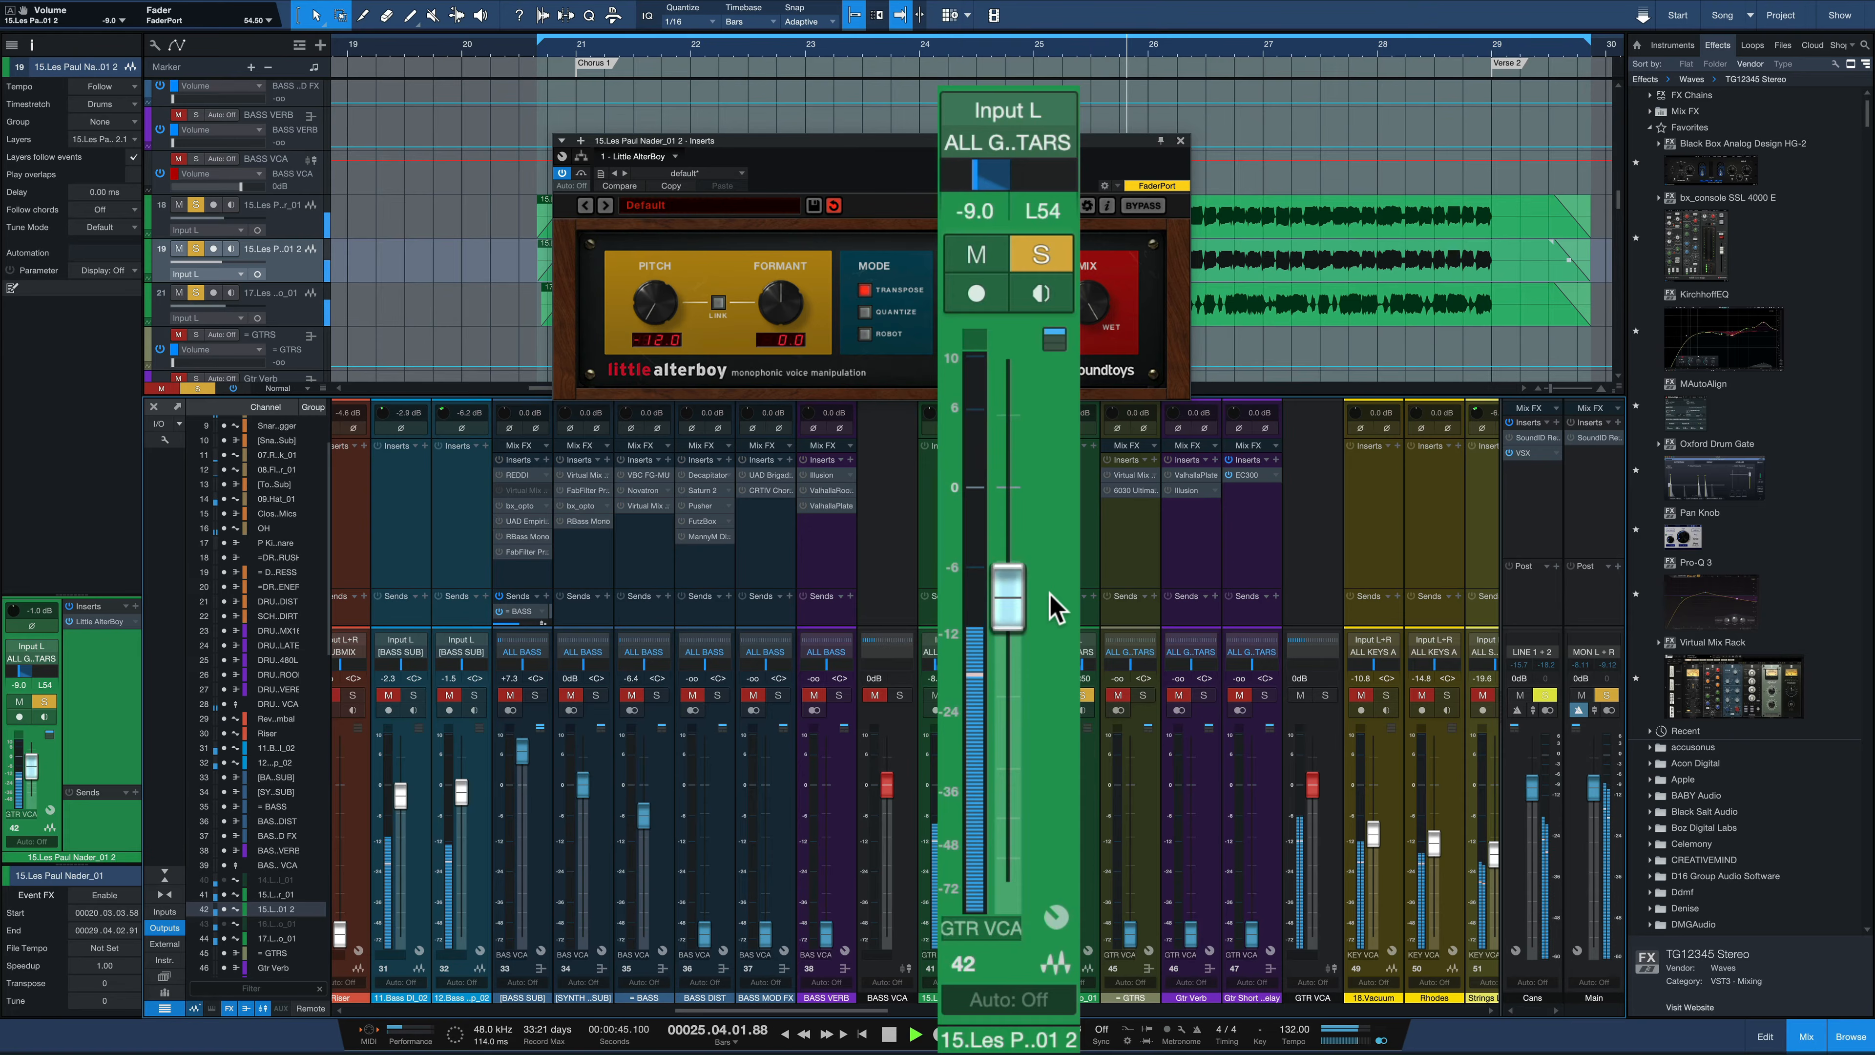
pyautogui.press('space')
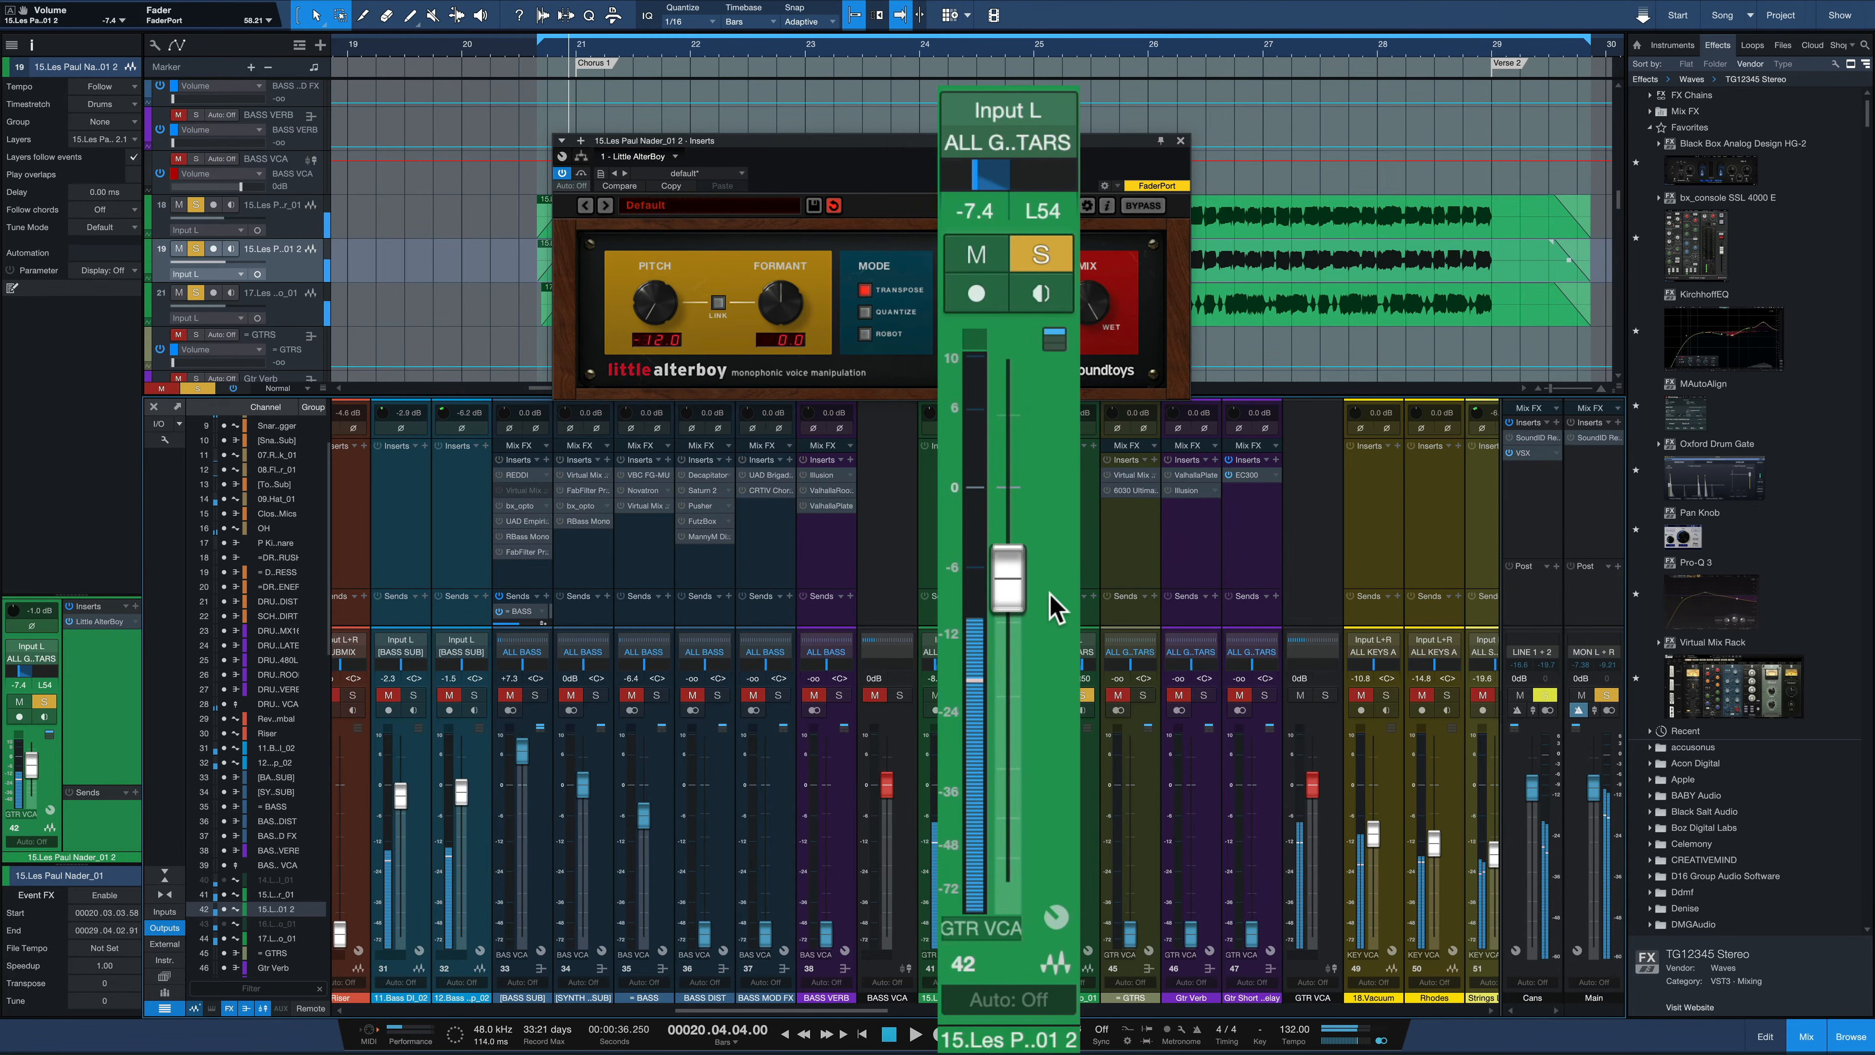
pyautogui.press('space')
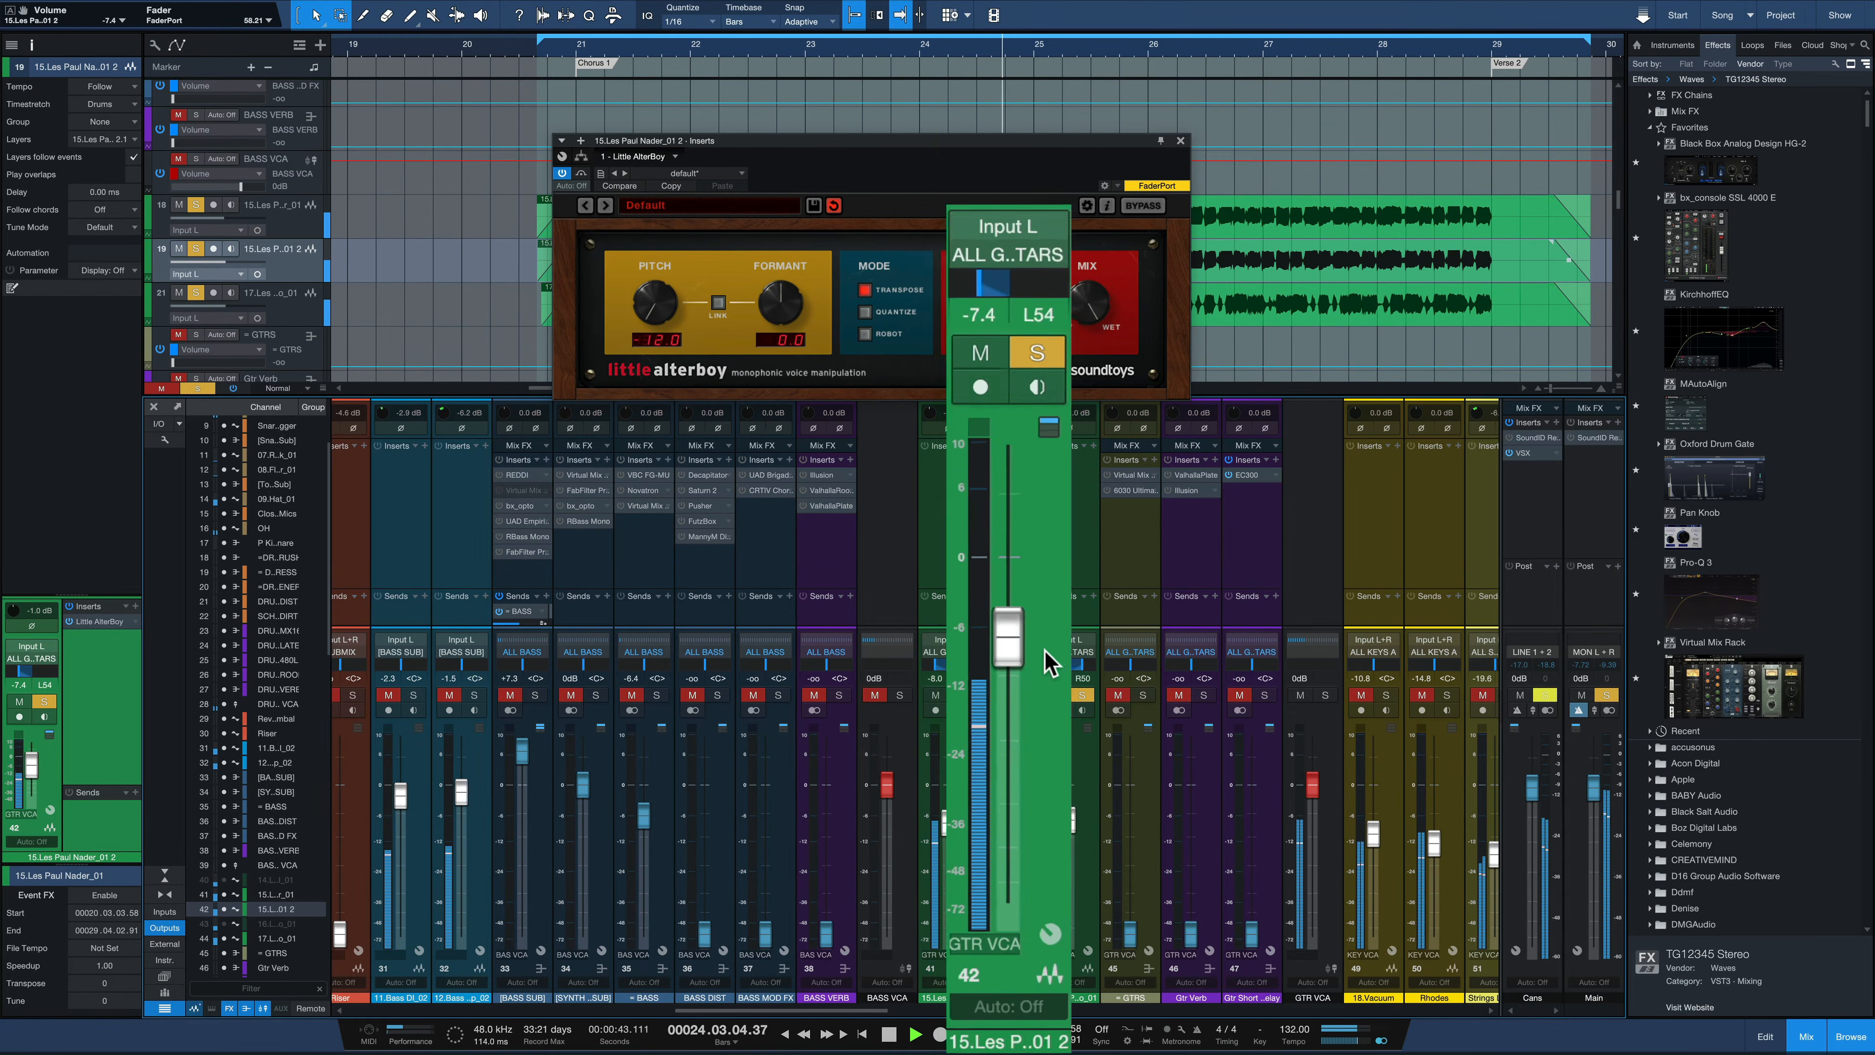
pyautogui.press('space')
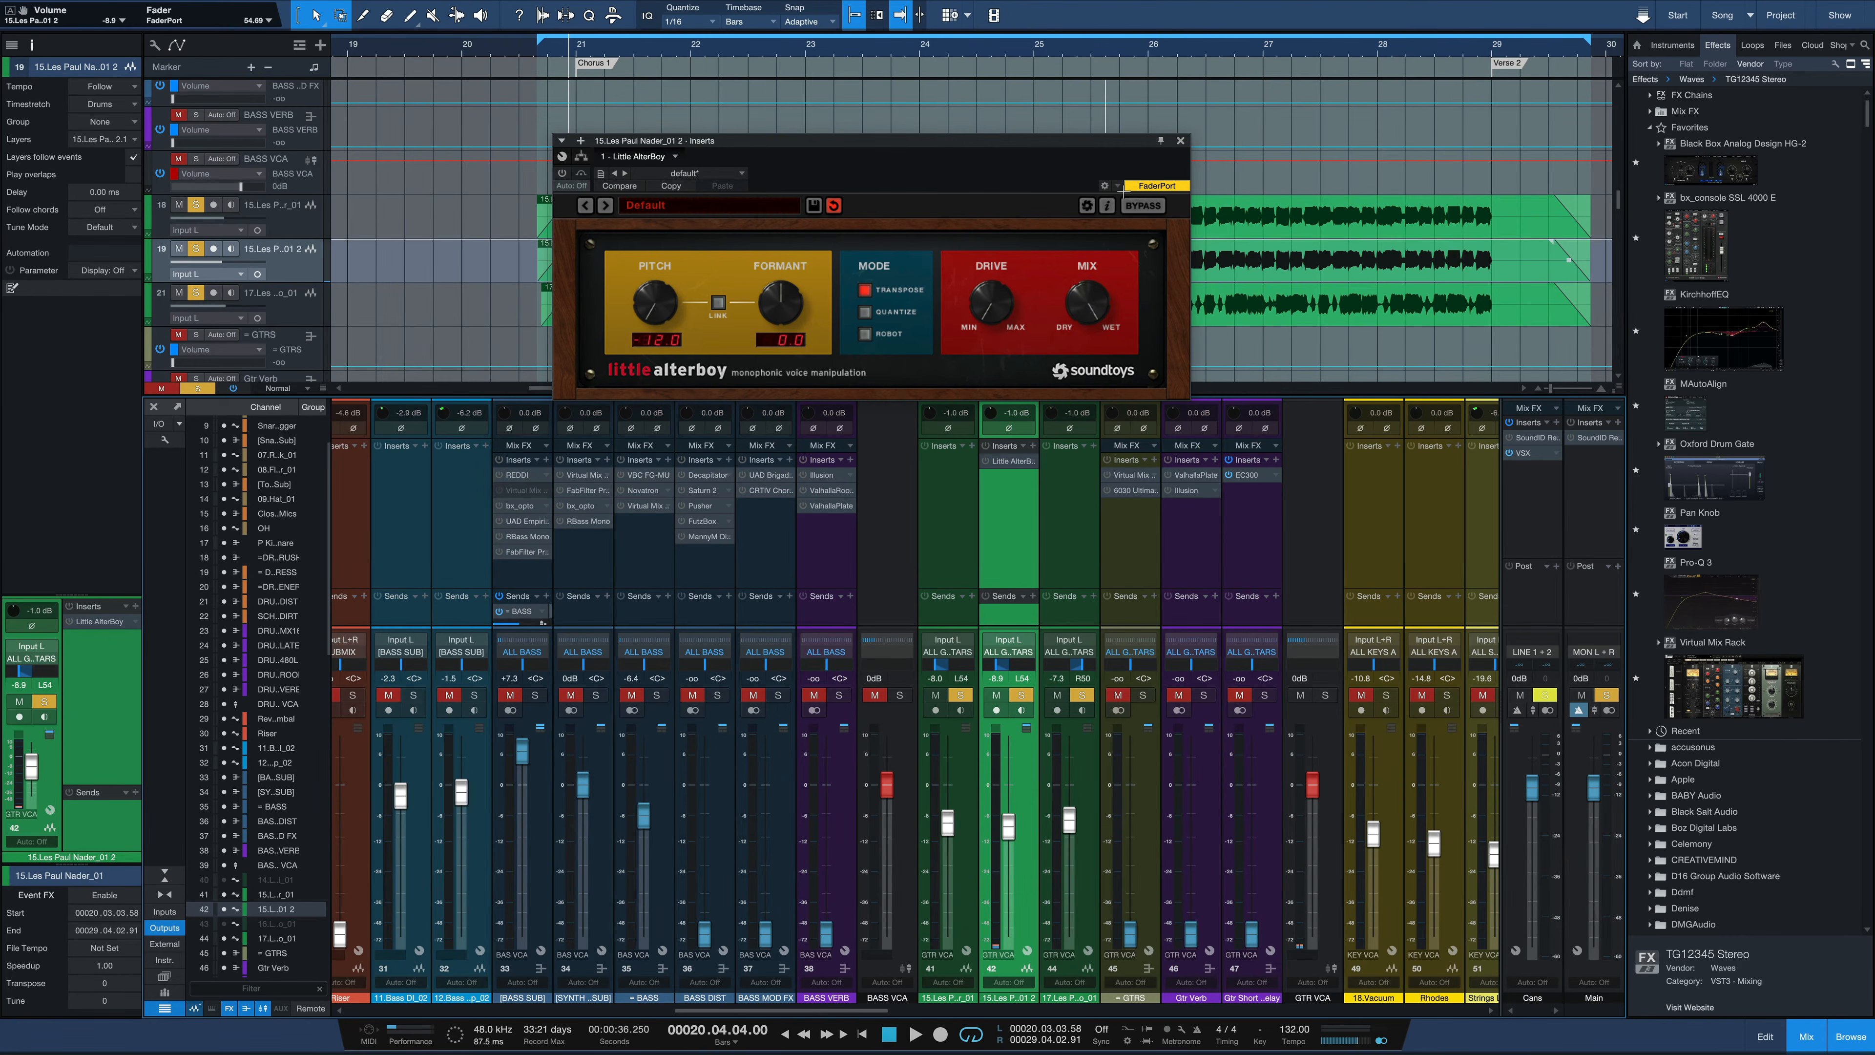
# Close the Little AlterBoy window and open the duplicate guitar event for editing in Melodyne
pyautogui.click(1179, 140)
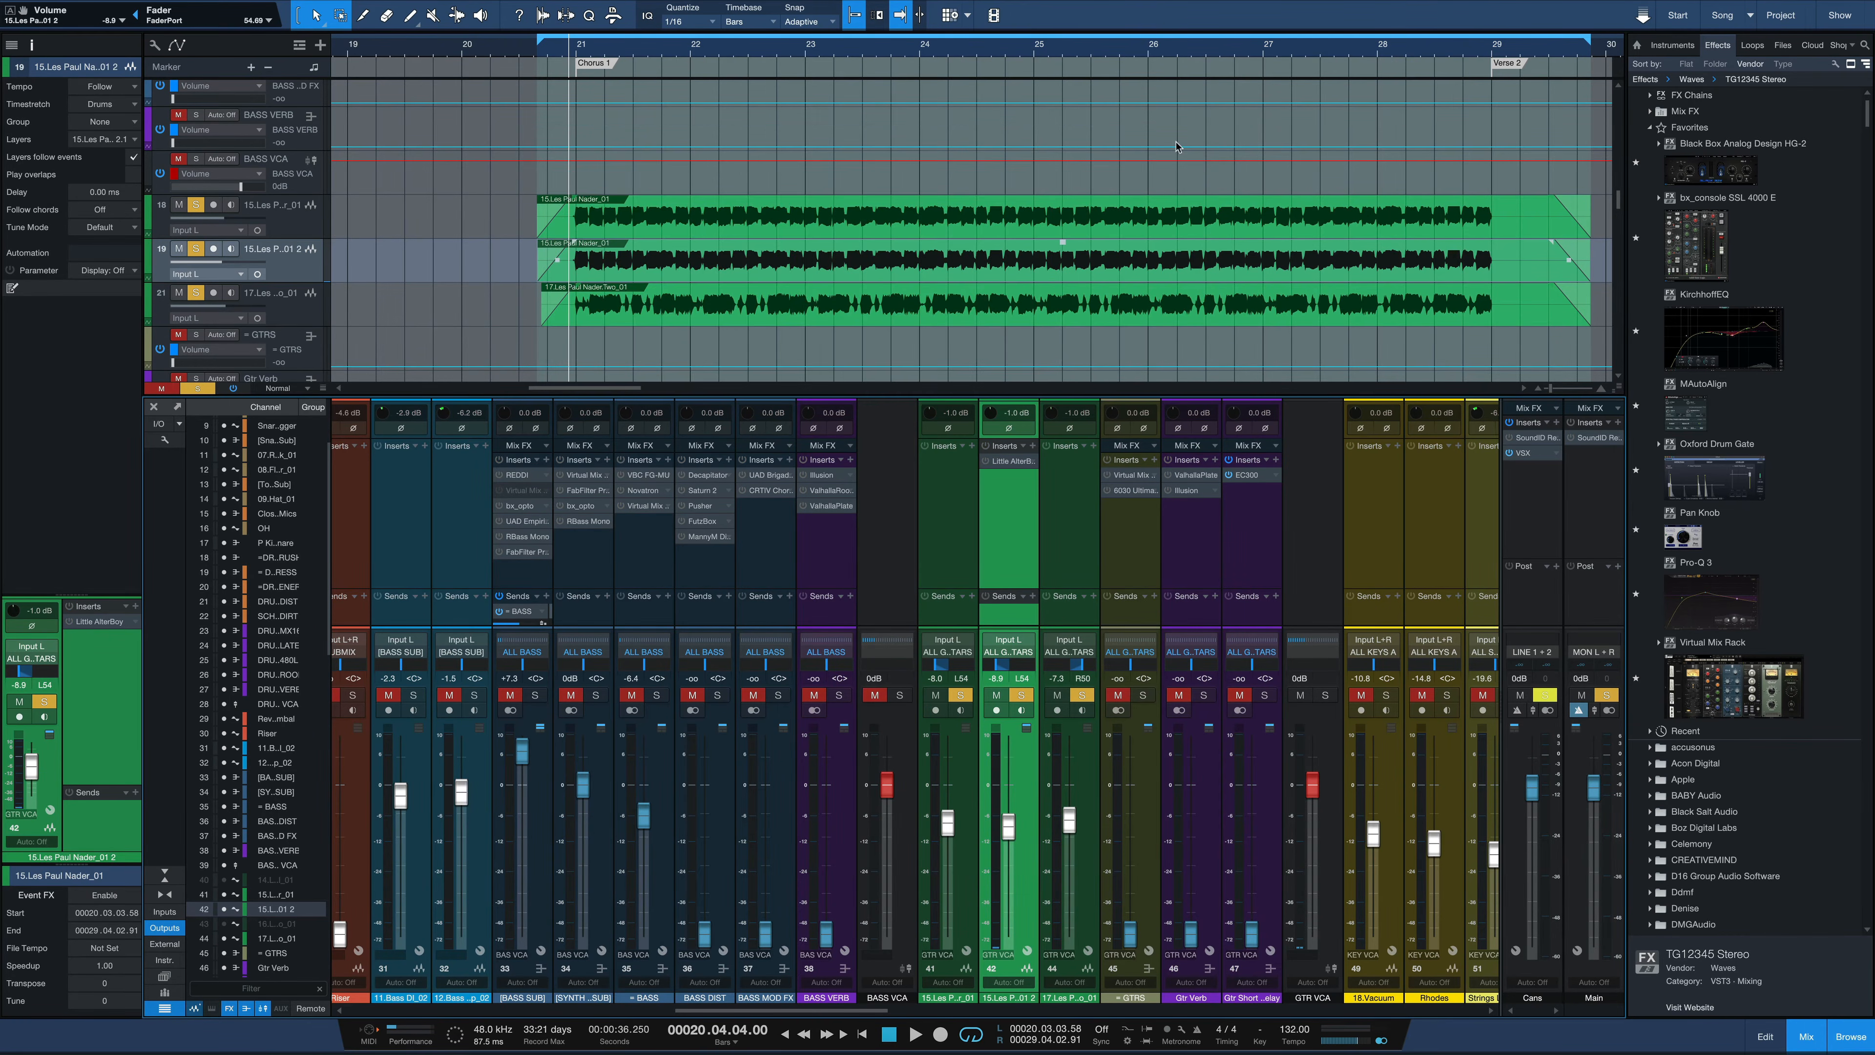
pyautogui.rightClick(799, 275)
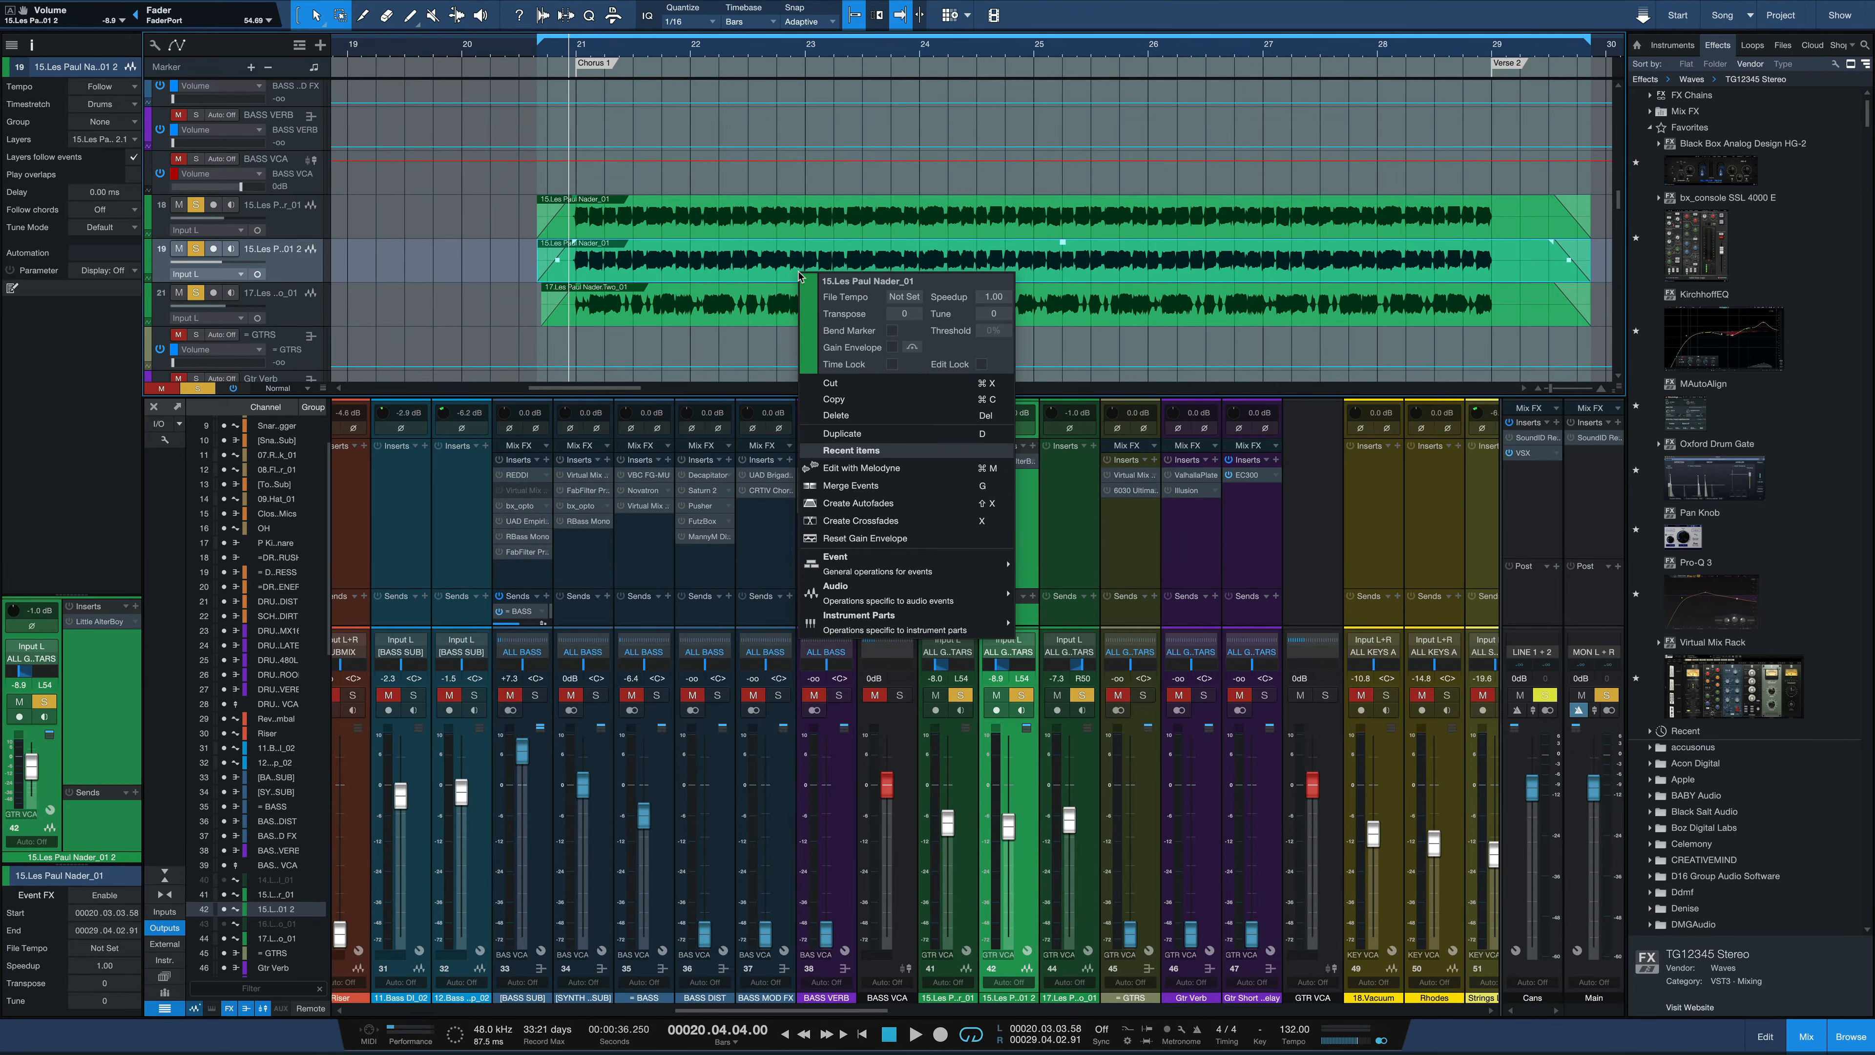
pyautogui.click(883, 470)
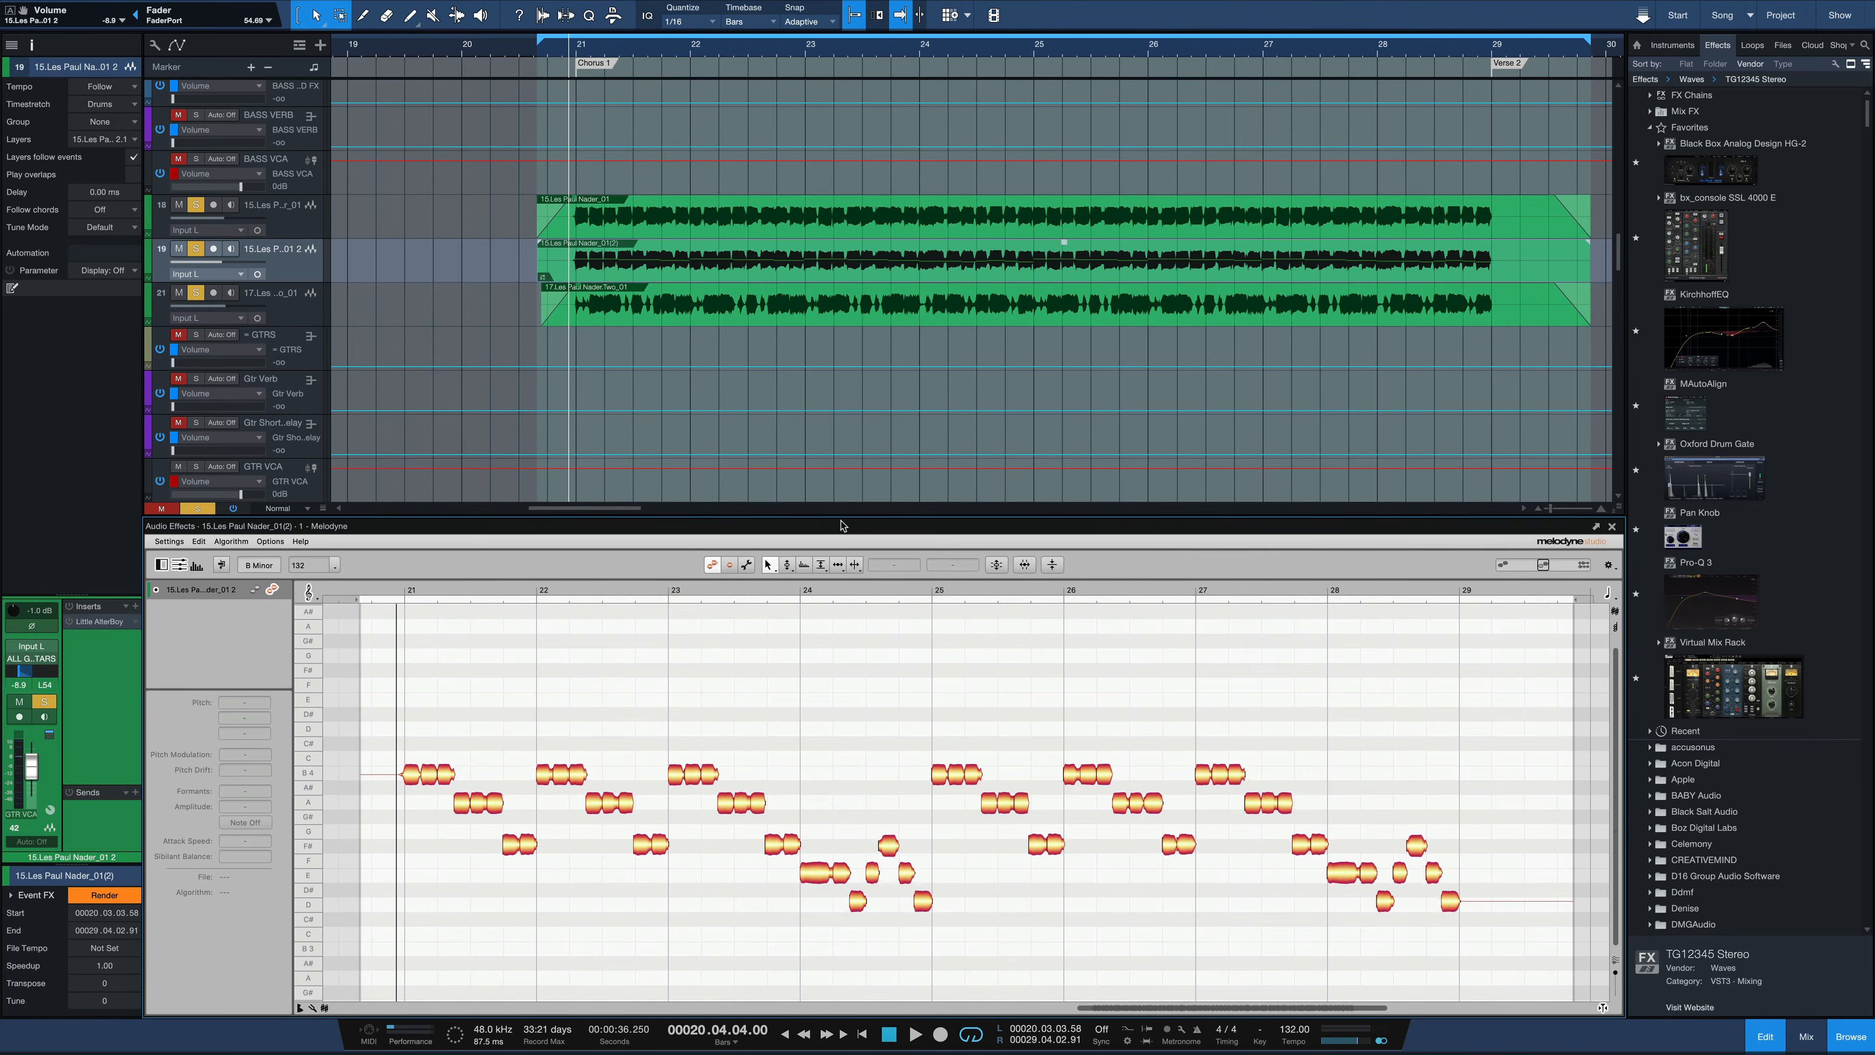
# Lower the pitch of all the duplicate guitar's notes in Melodyne and return to the mixer
pyautogui.click(408, 774)
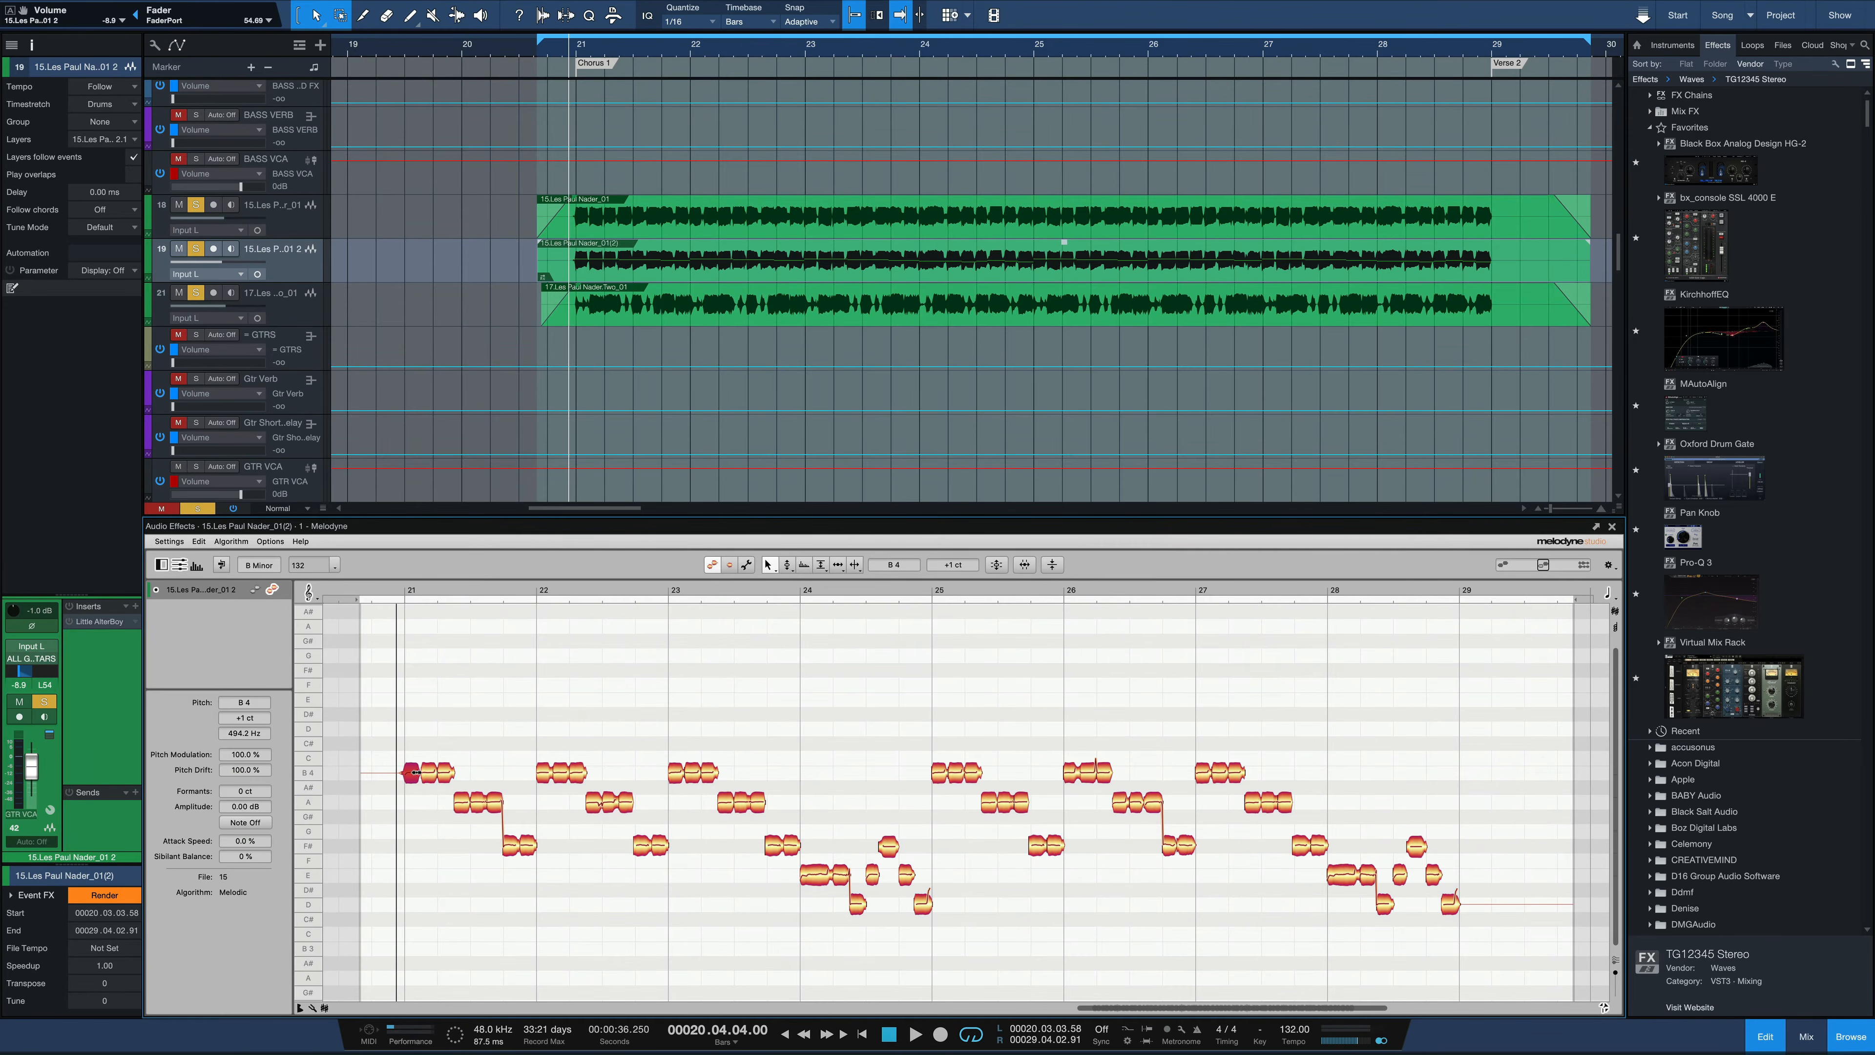
pyautogui.hotkey('ctrl', 'a')
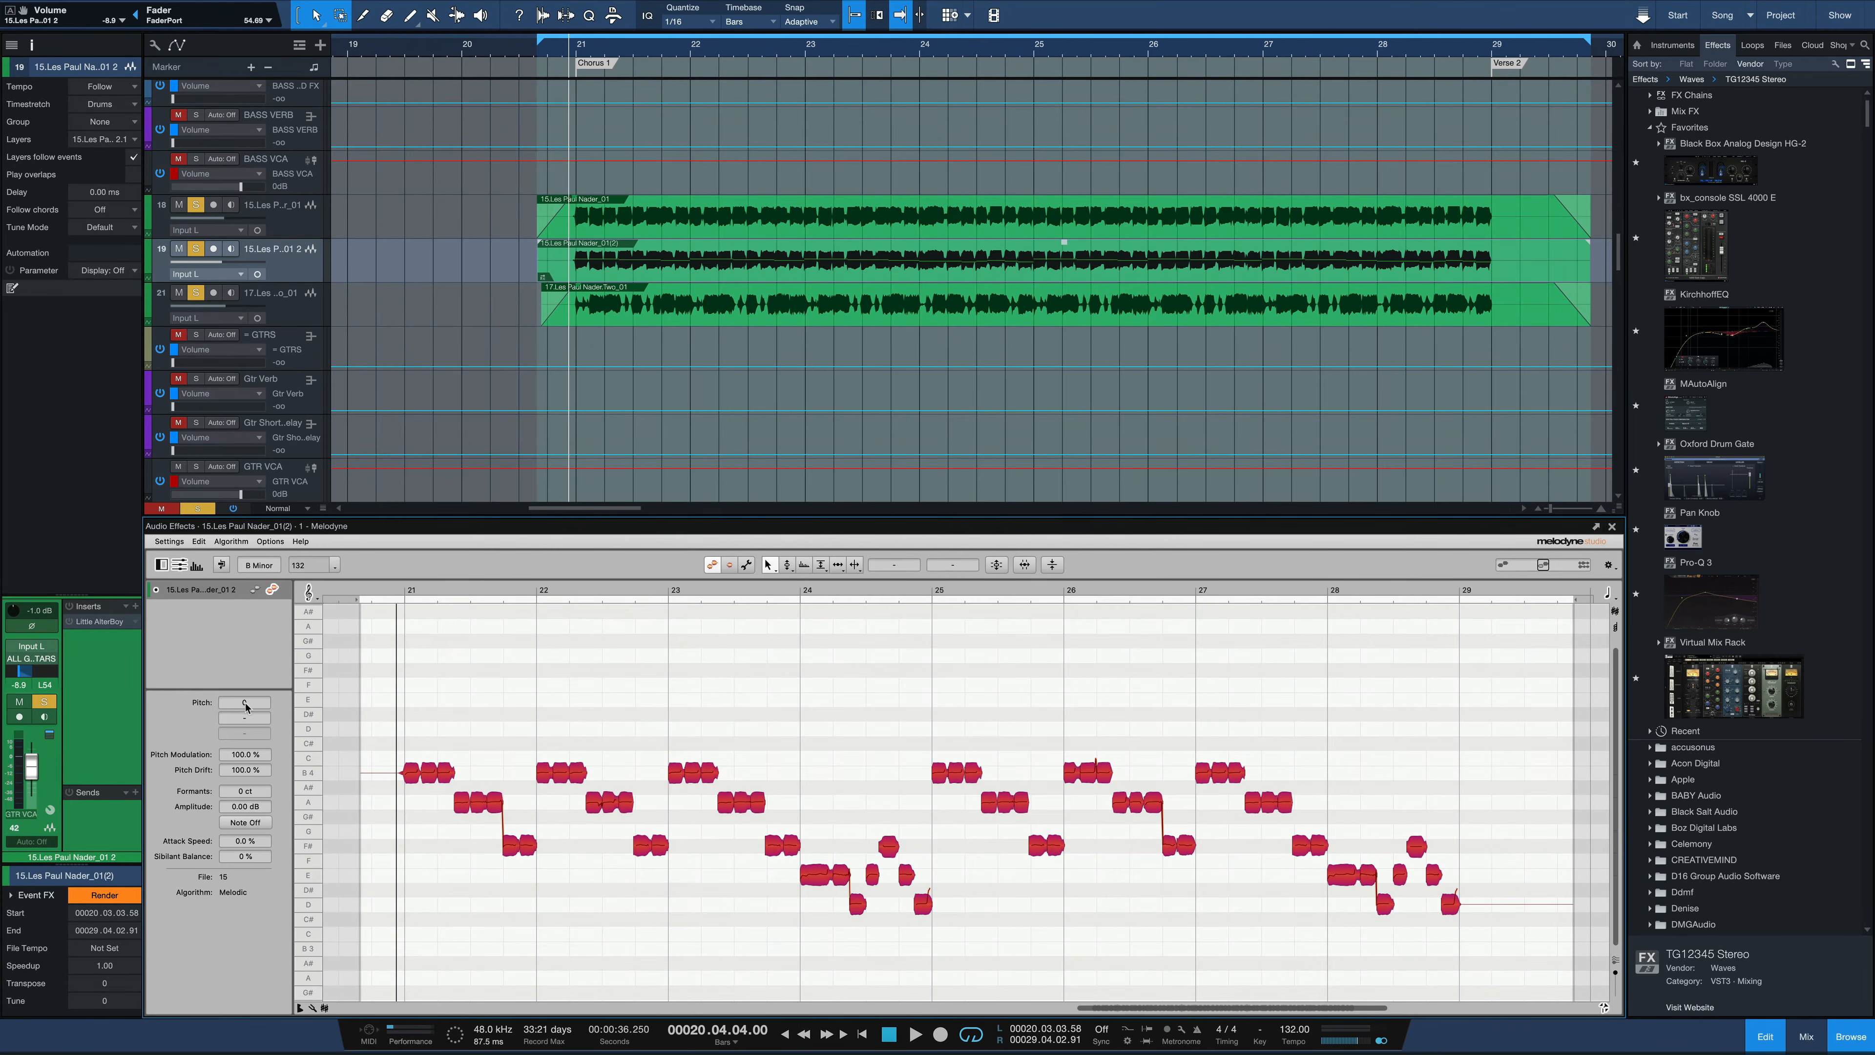
pyautogui.moveTo(245, 707); pyautogui.dragTo(246, 735)
pyautogui.press('F3')
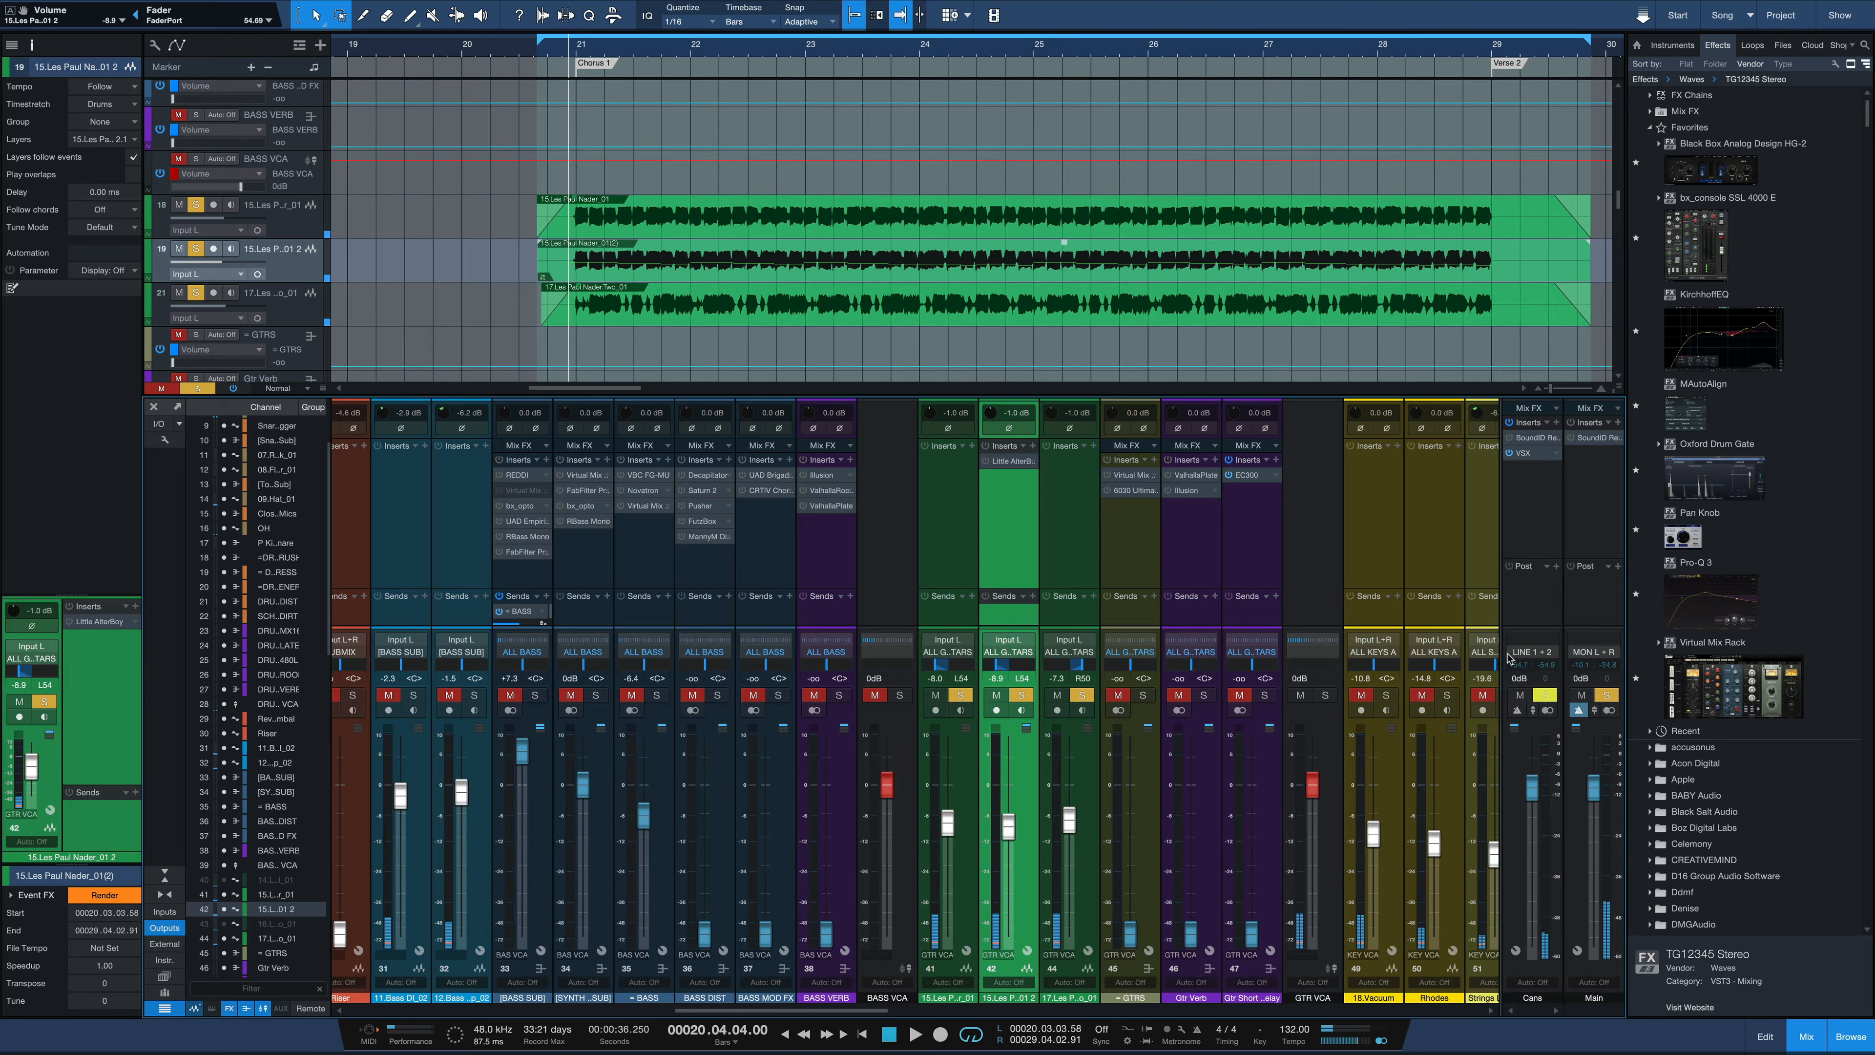
# Unsolo both original guitar tracks and play the Melodyne-shifted duplicate on its own
pyautogui.click(957, 695)
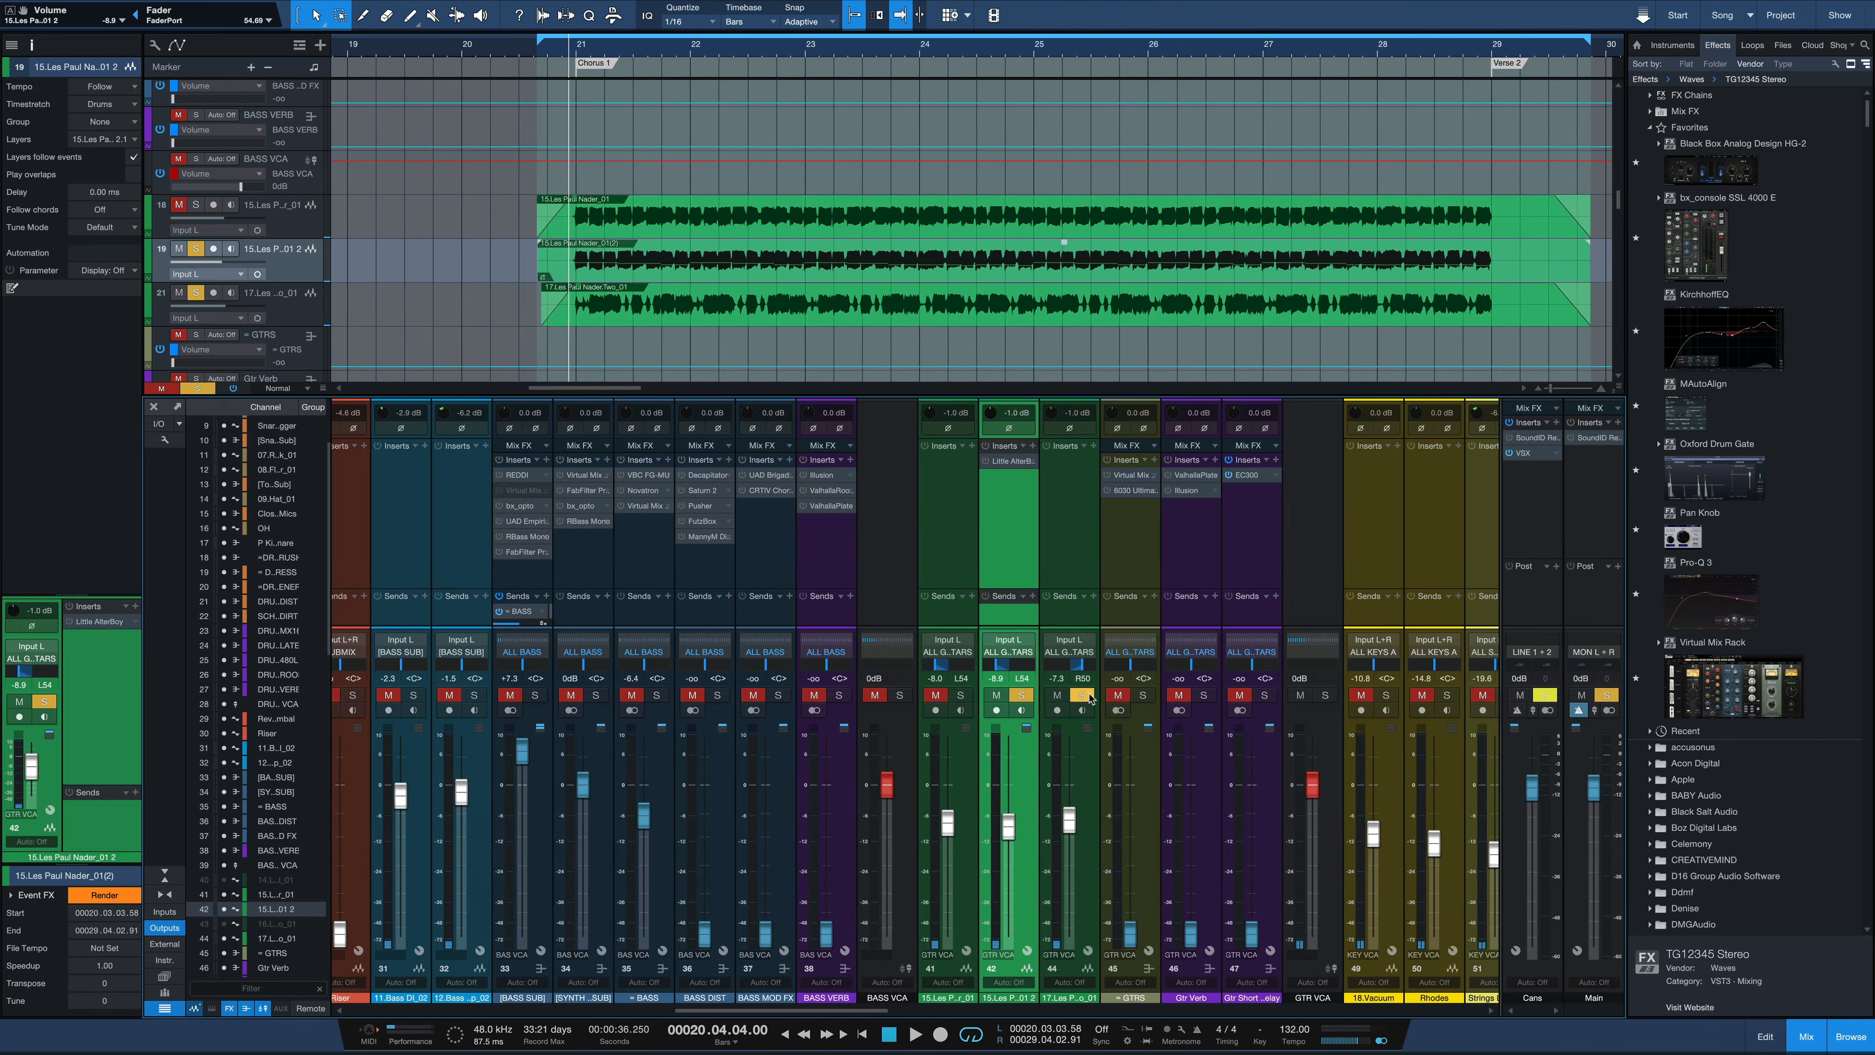
pyautogui.press('space')
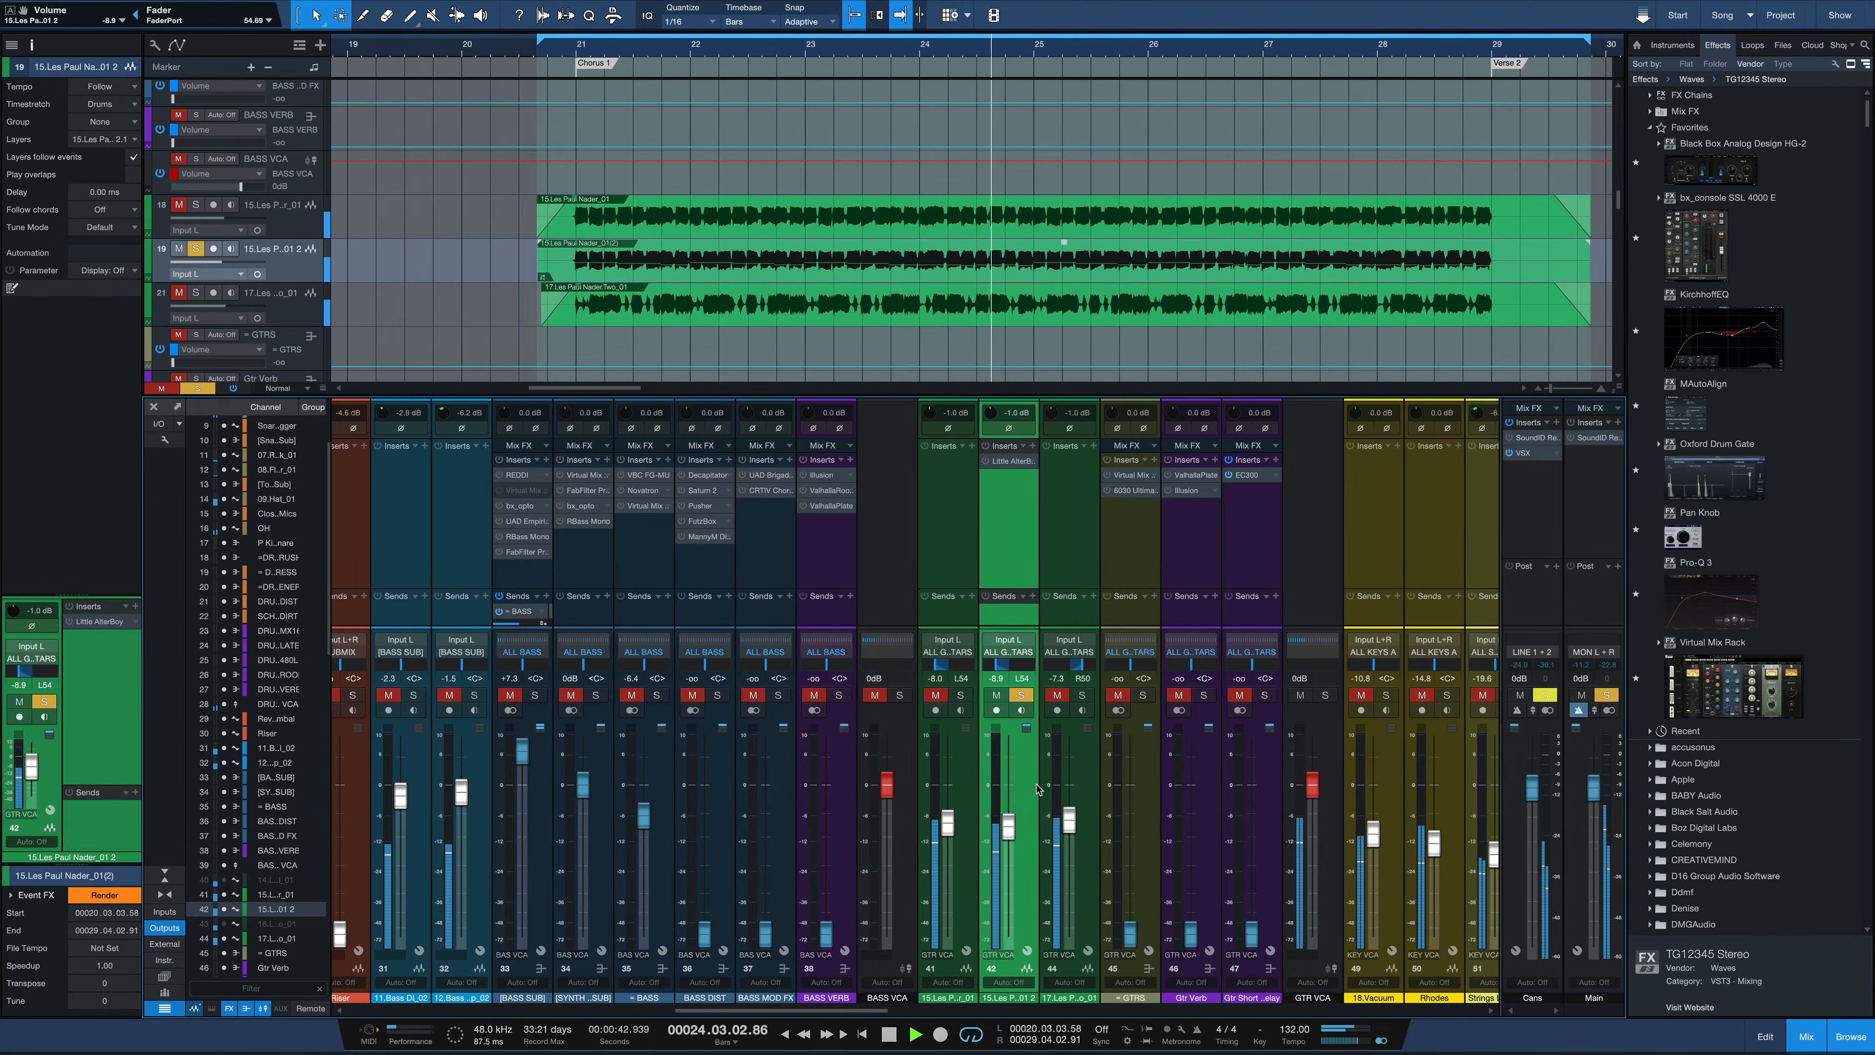
pyautogui.press('space')
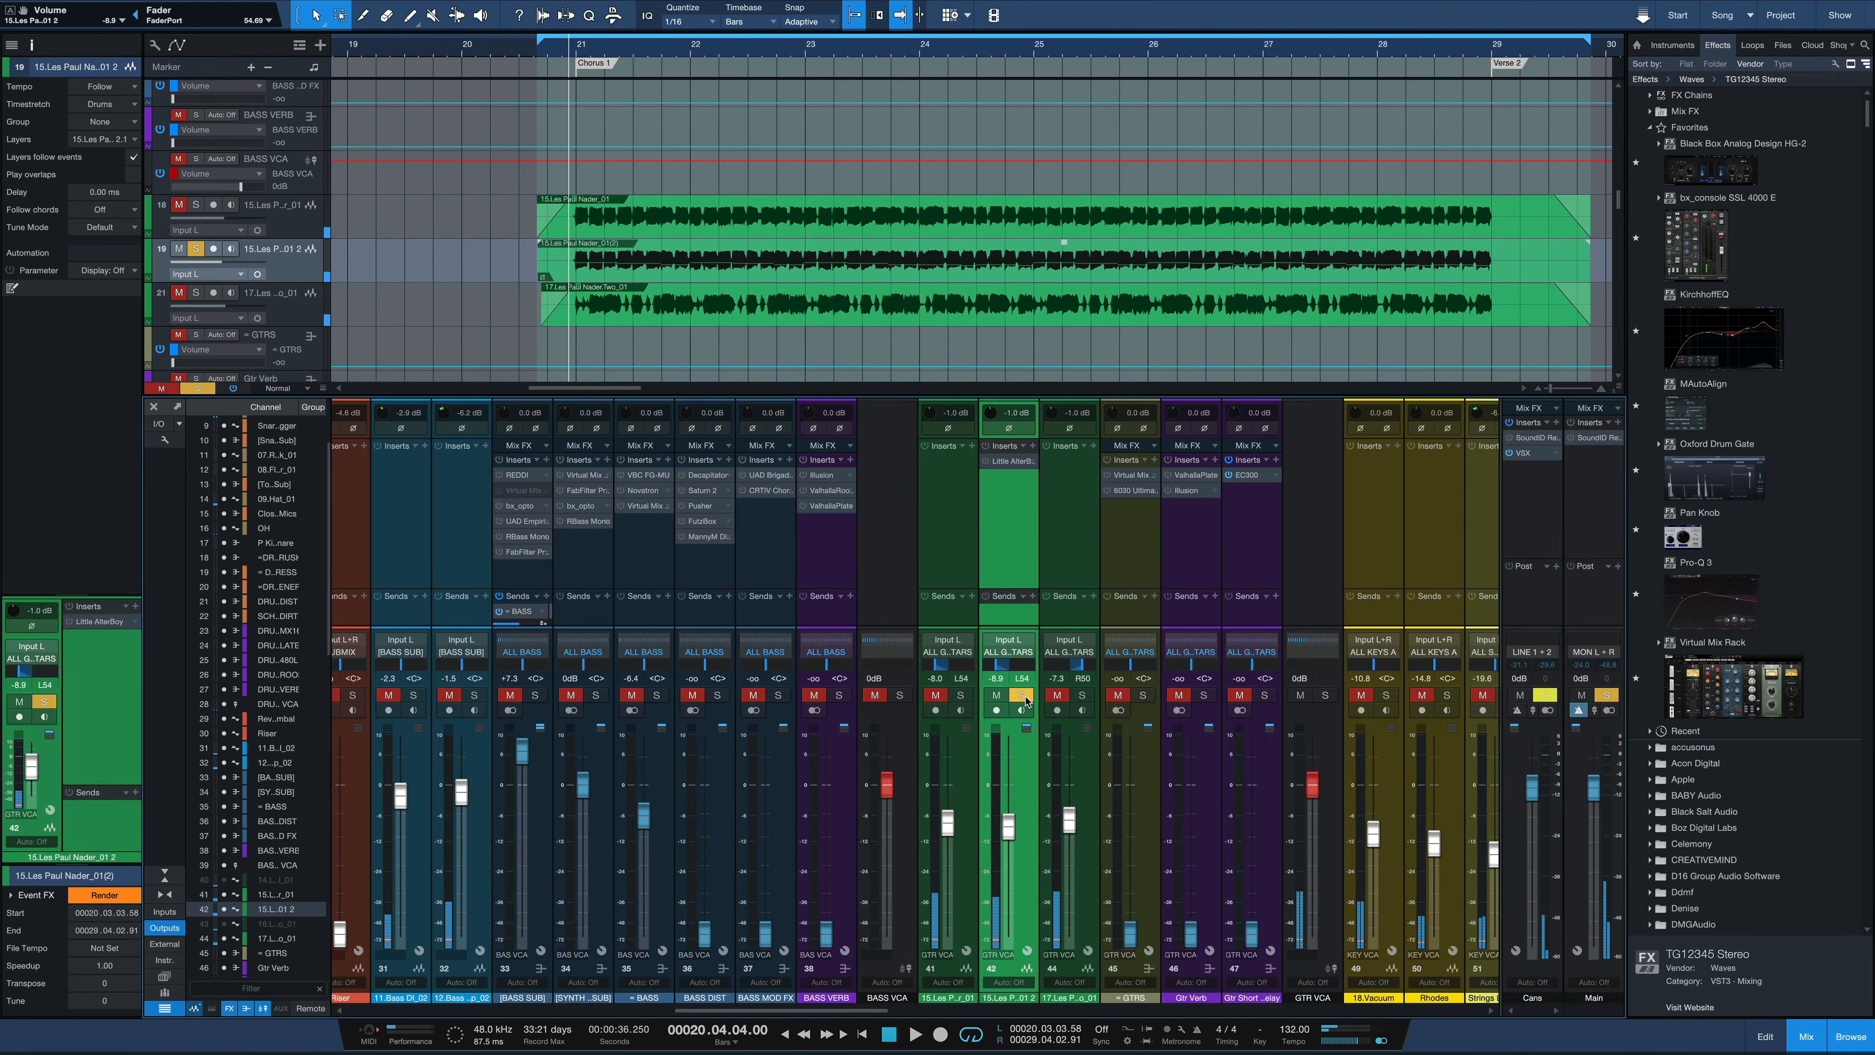
# Play all three guitar tracks soloed together and lower the duplicate's fader to -10.7 dB
pyautogui.click(1023, 696)
pyautogui.press('space')
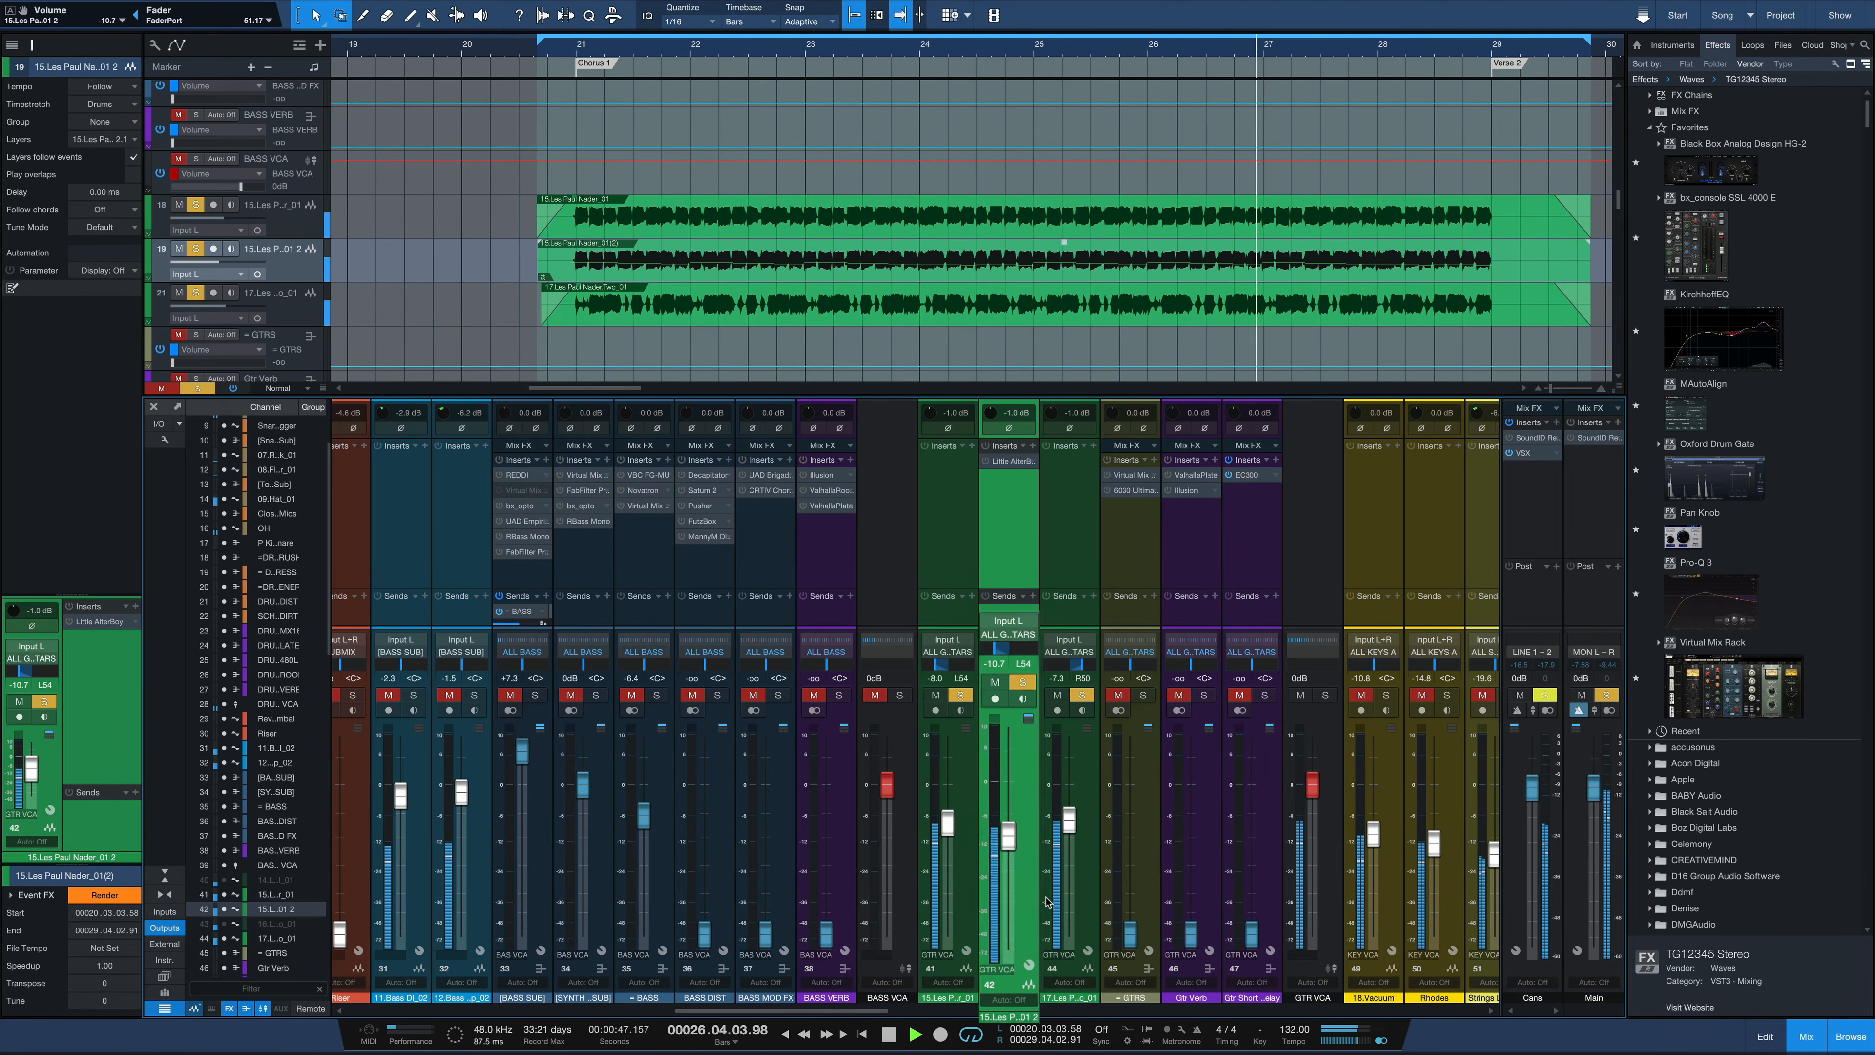
pyautogui.press('space')
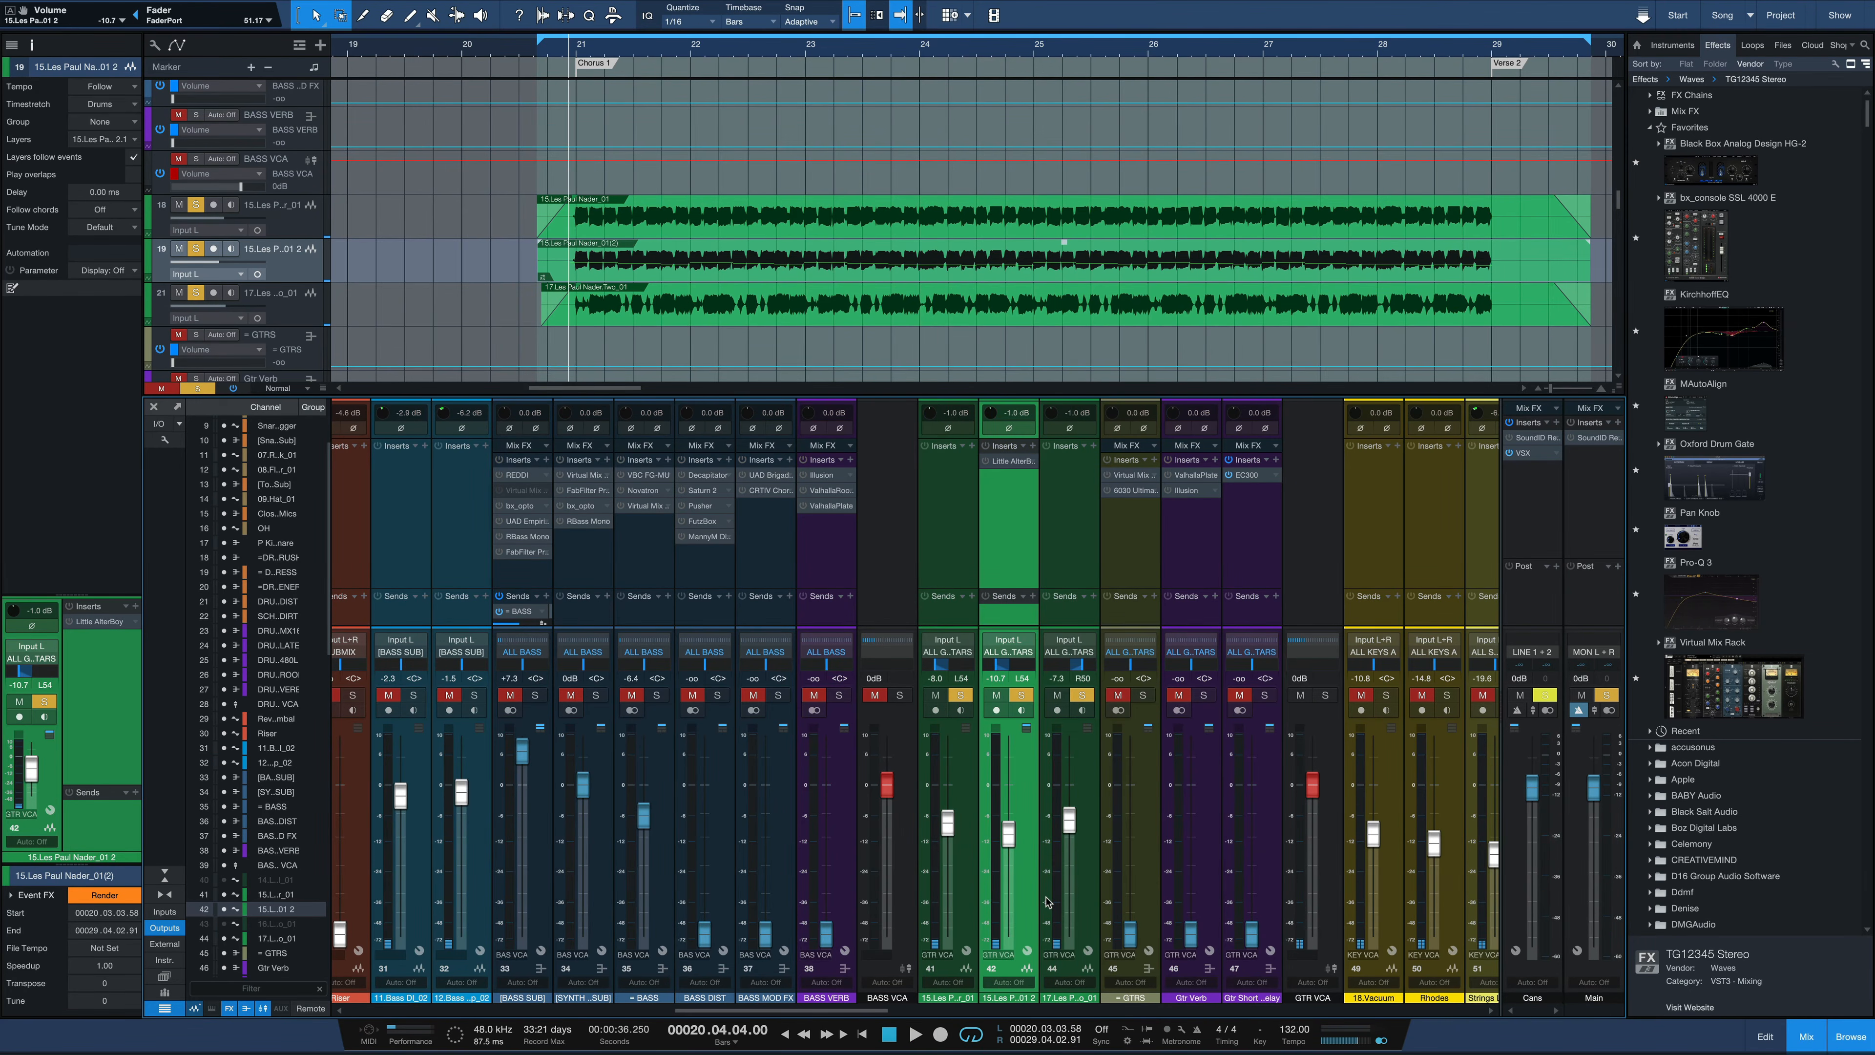
# Compare the guitars with and without the duplicate by repeatedly toggling its solo during playback, leaving it soloed
pyautogui.press('space')
pyautogui.press('s')
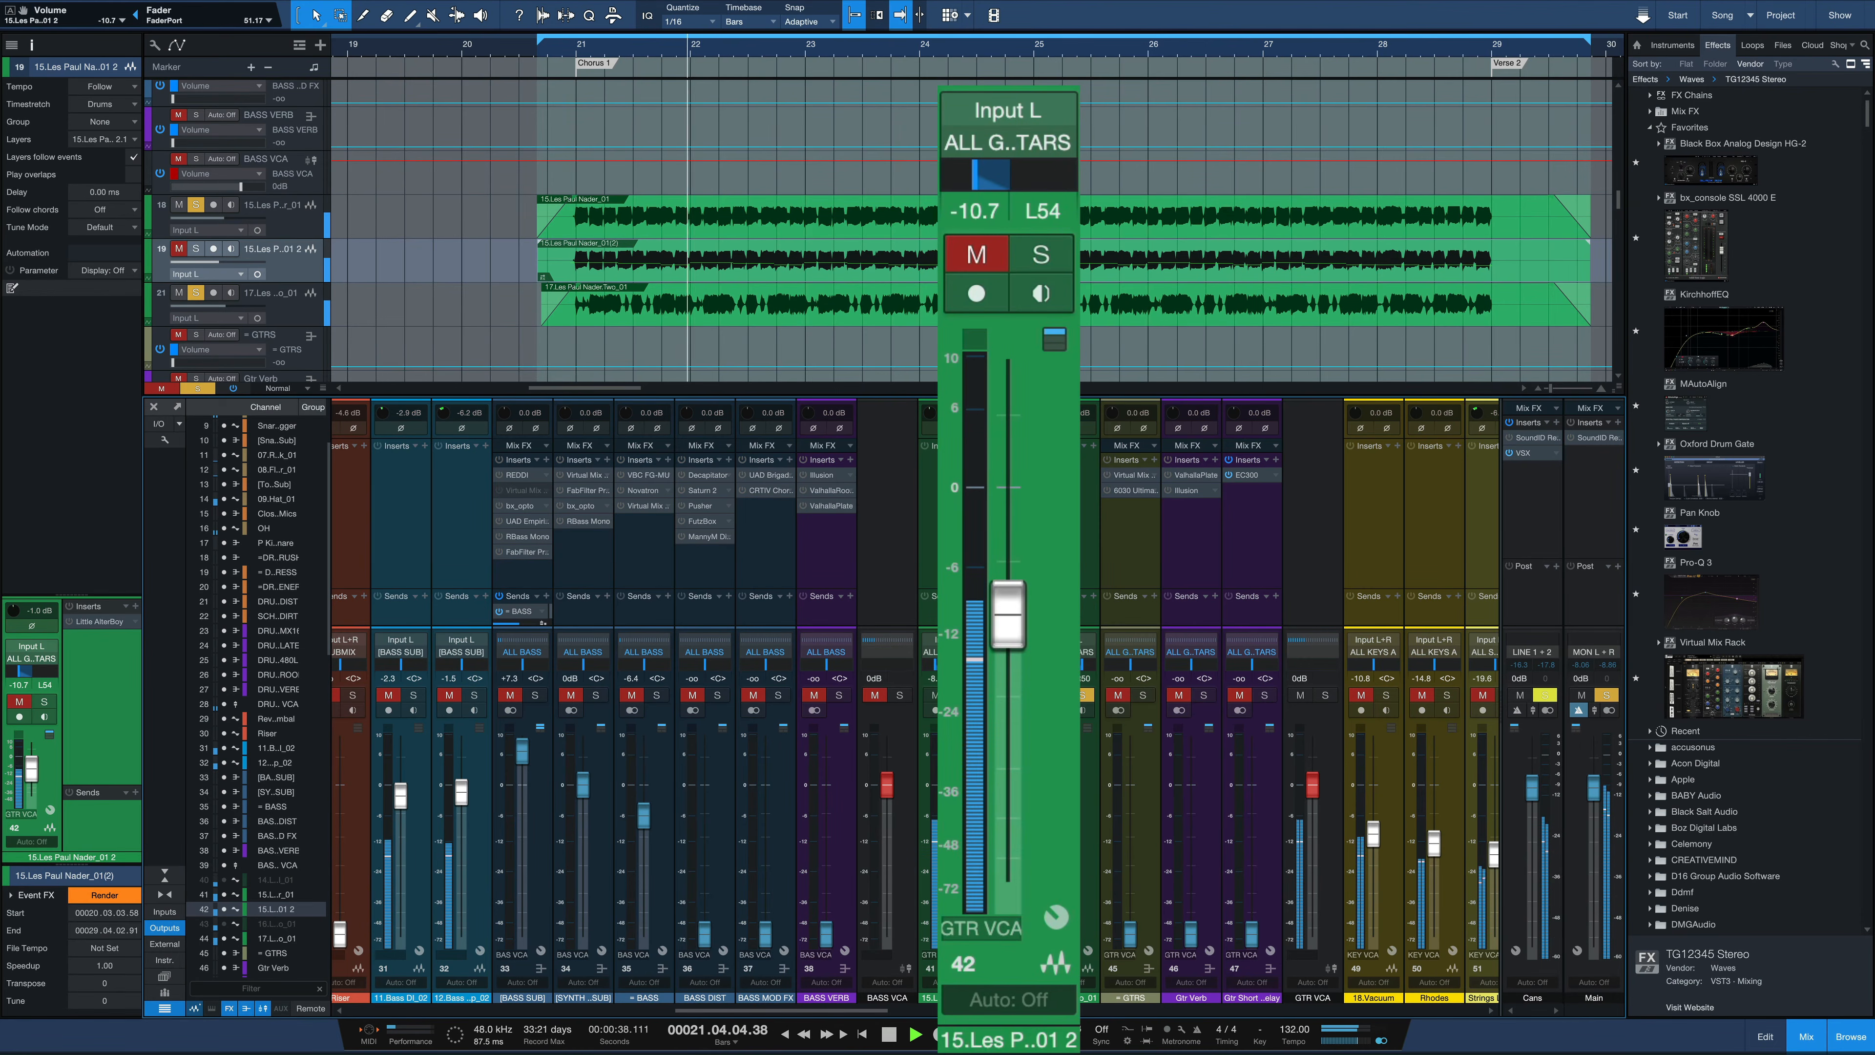
pyautogui.press('s')
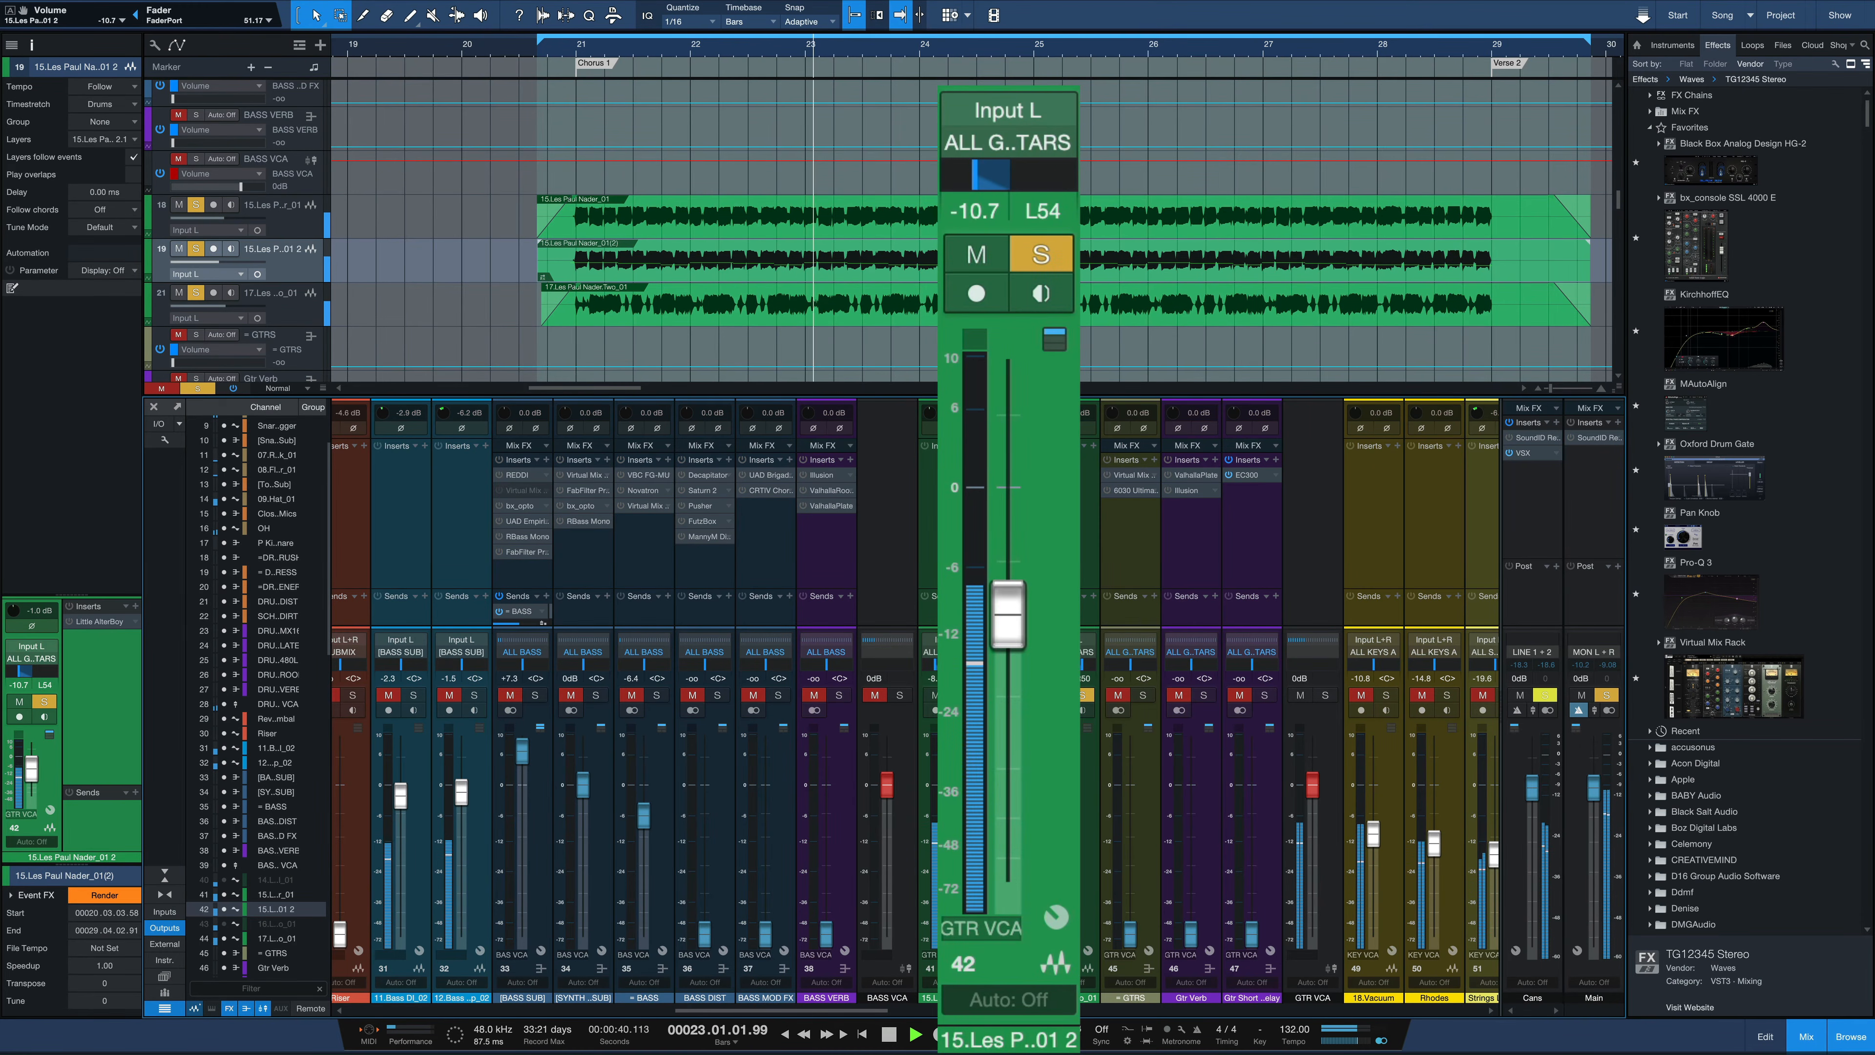
pyautogui.press('s')
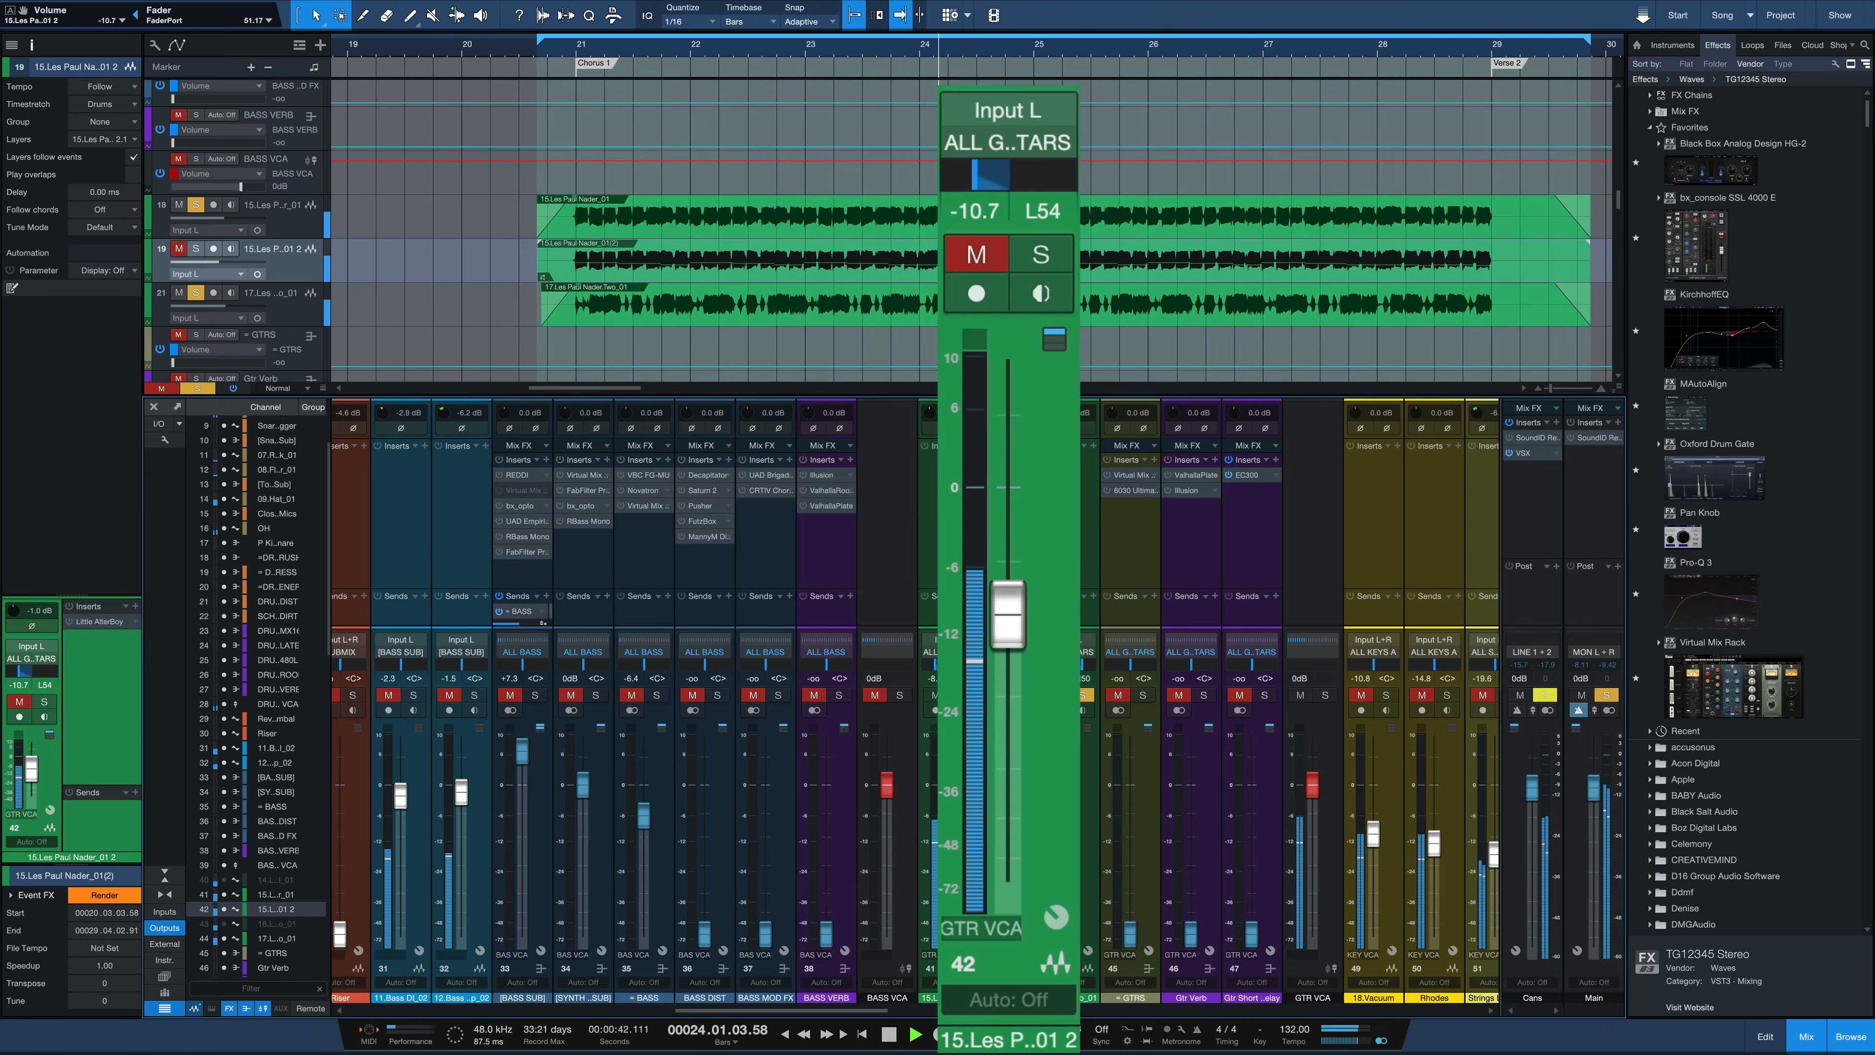
pyautogui.press('s')
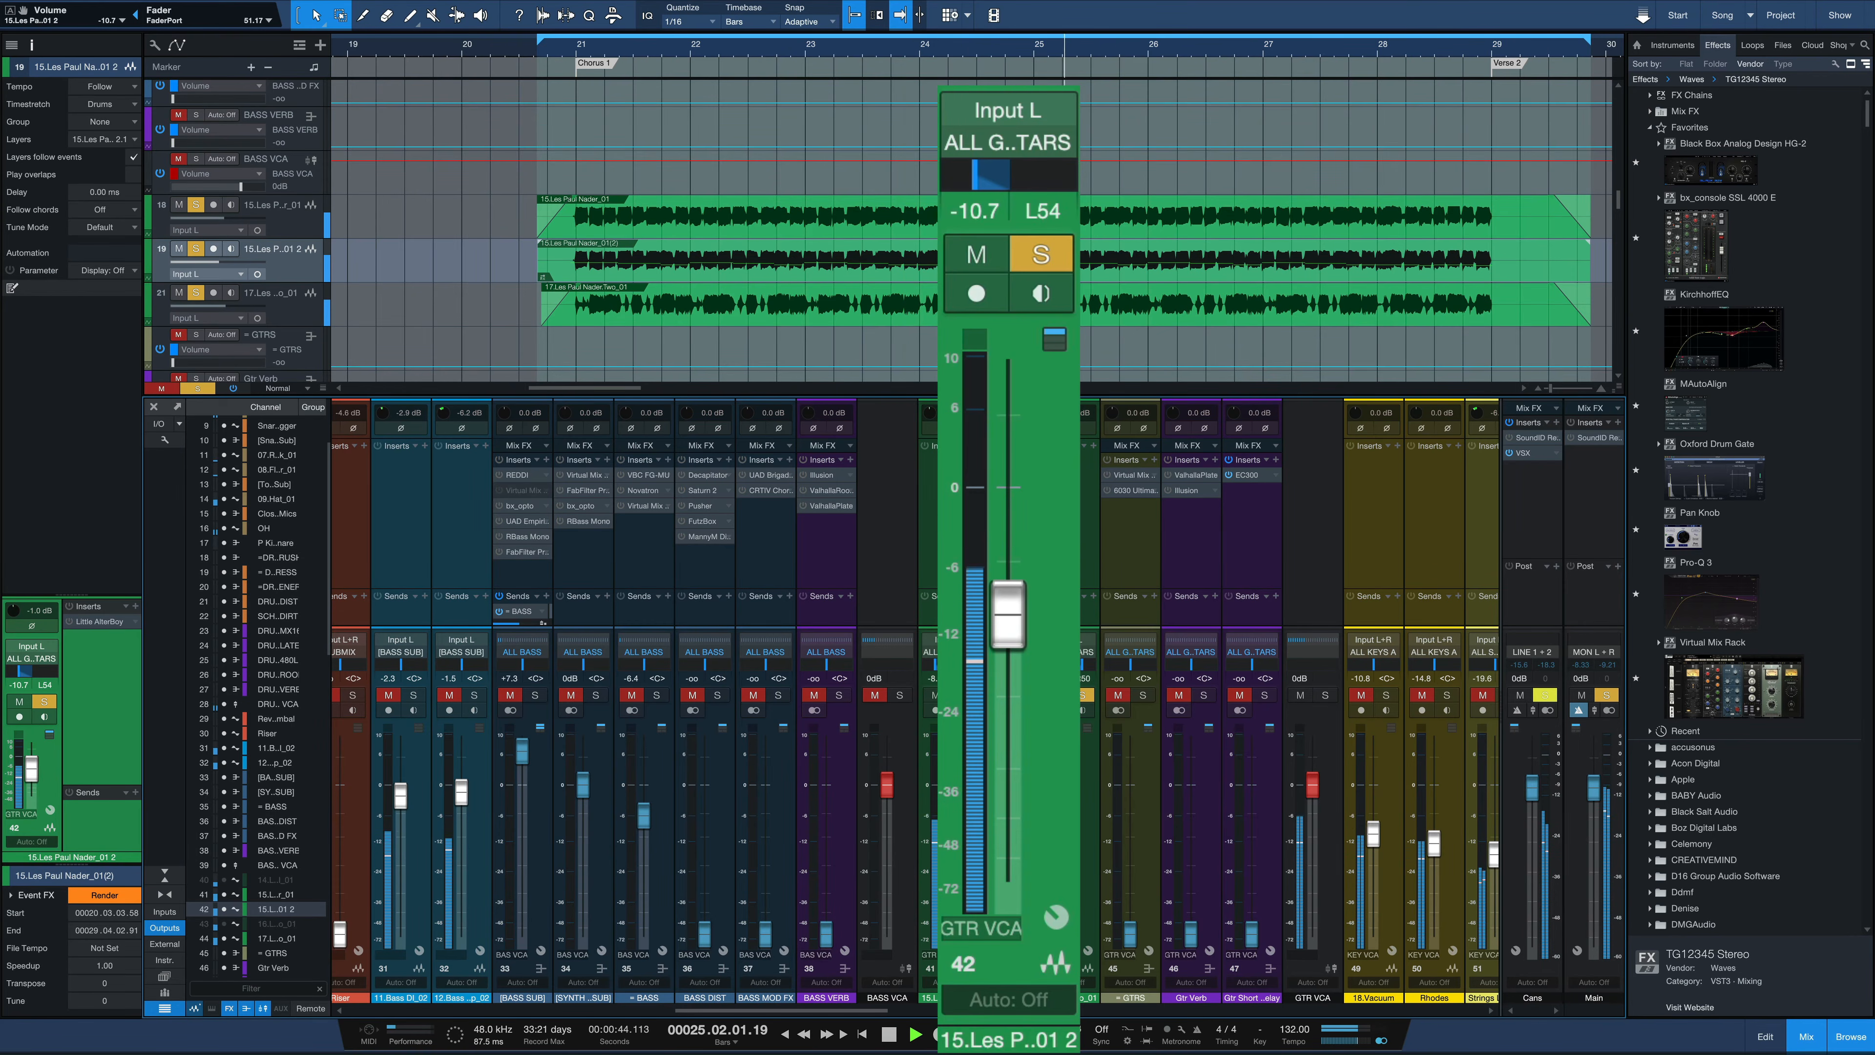
pyautogui.press('s')
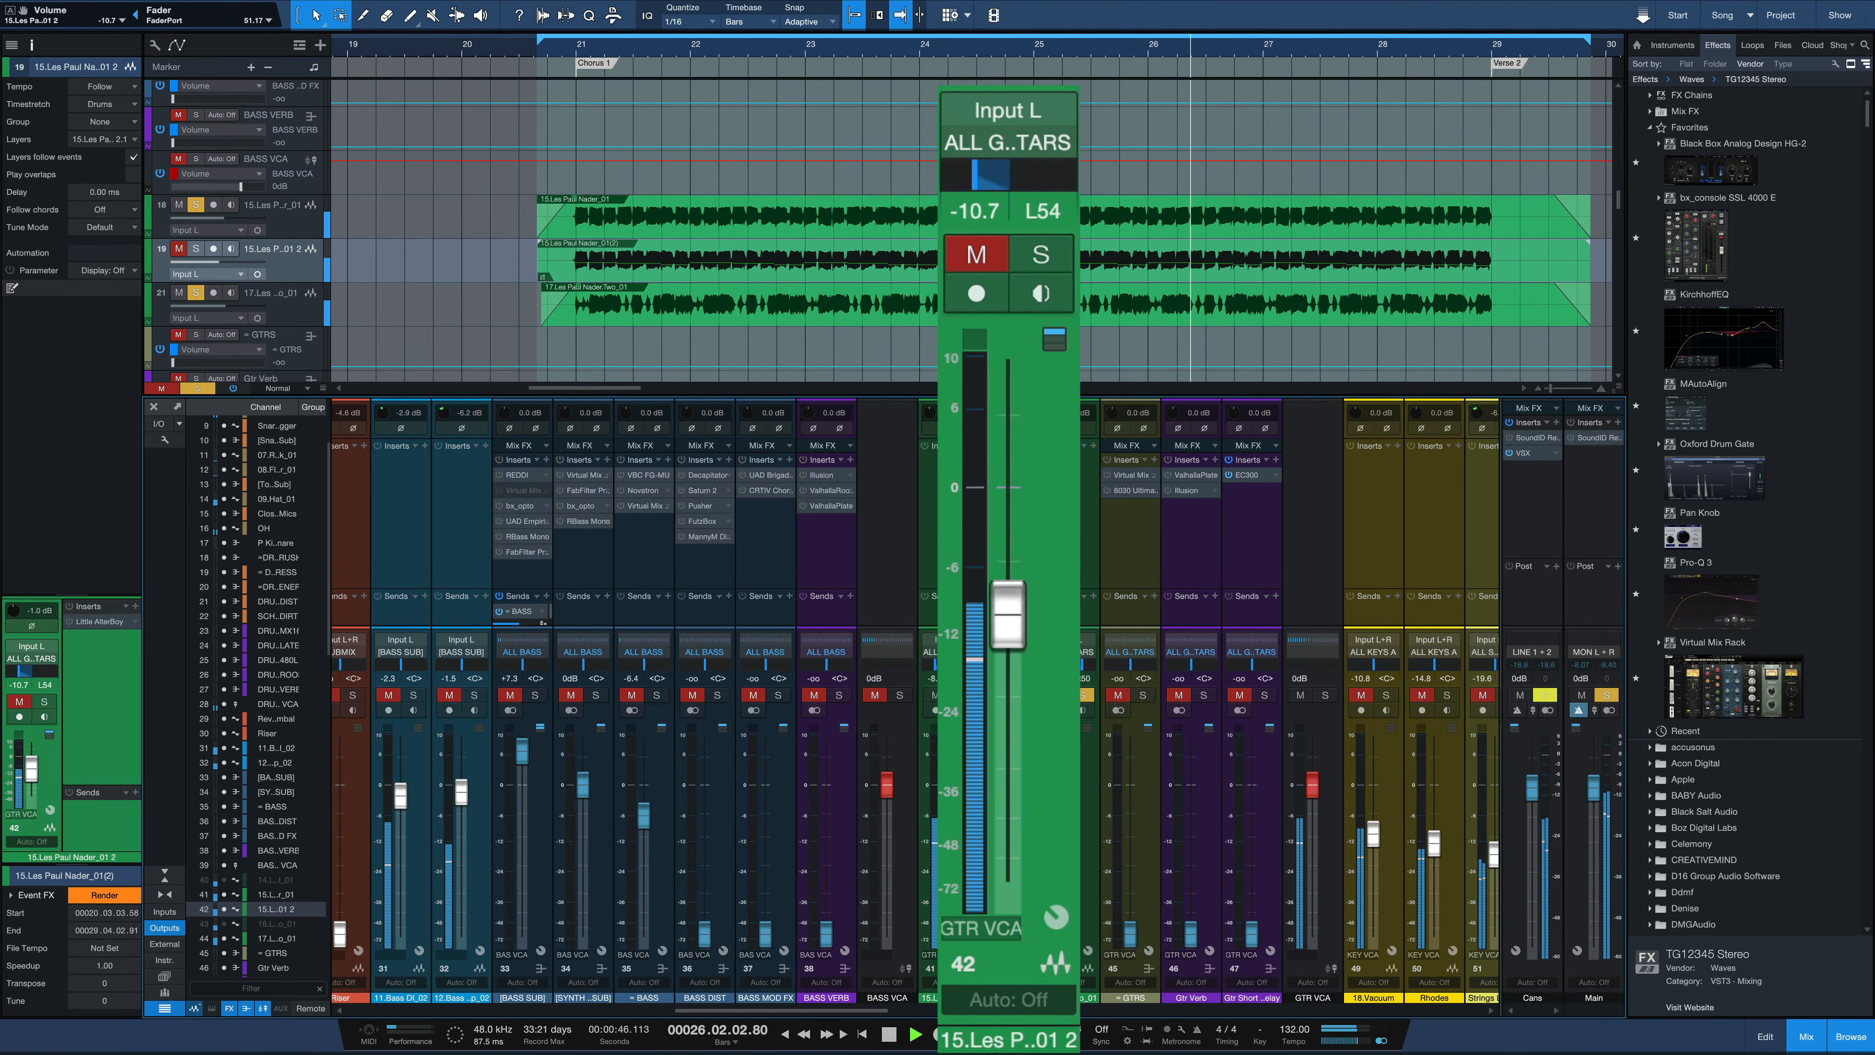
pyautogui.press('s')
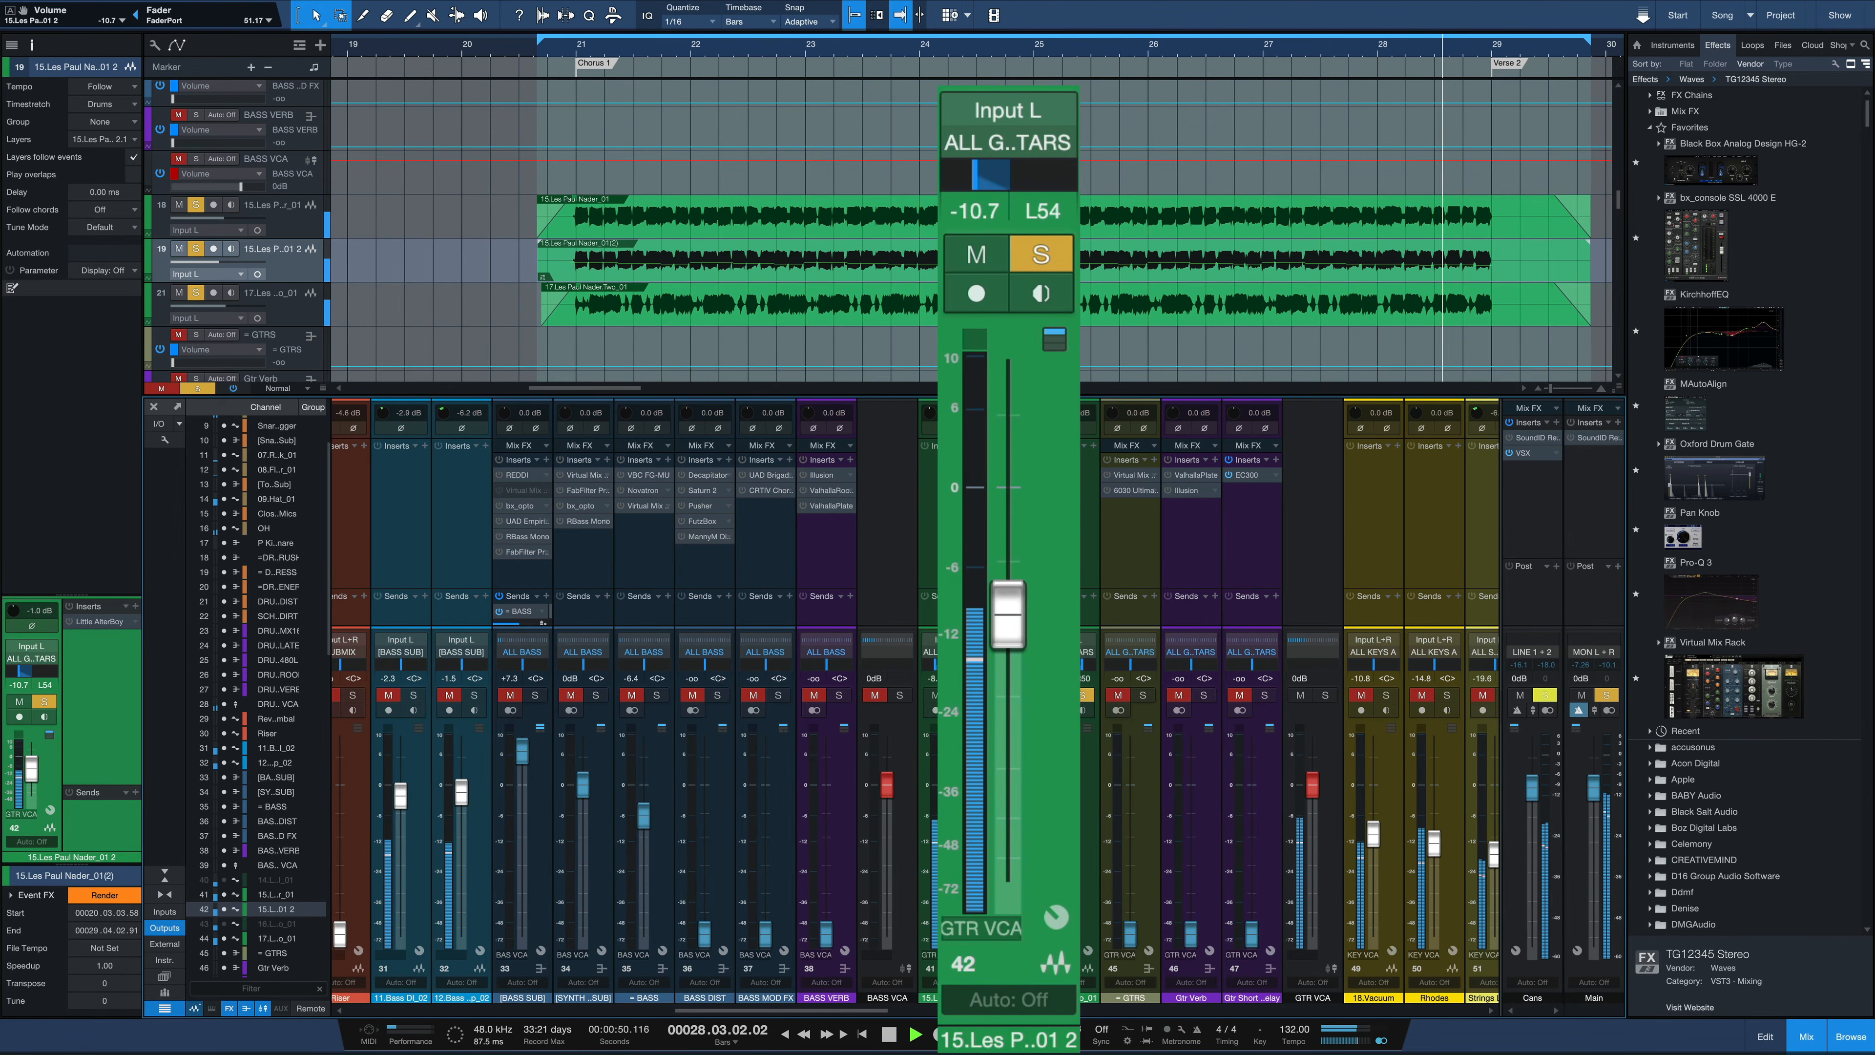
pyautogui.press('space')
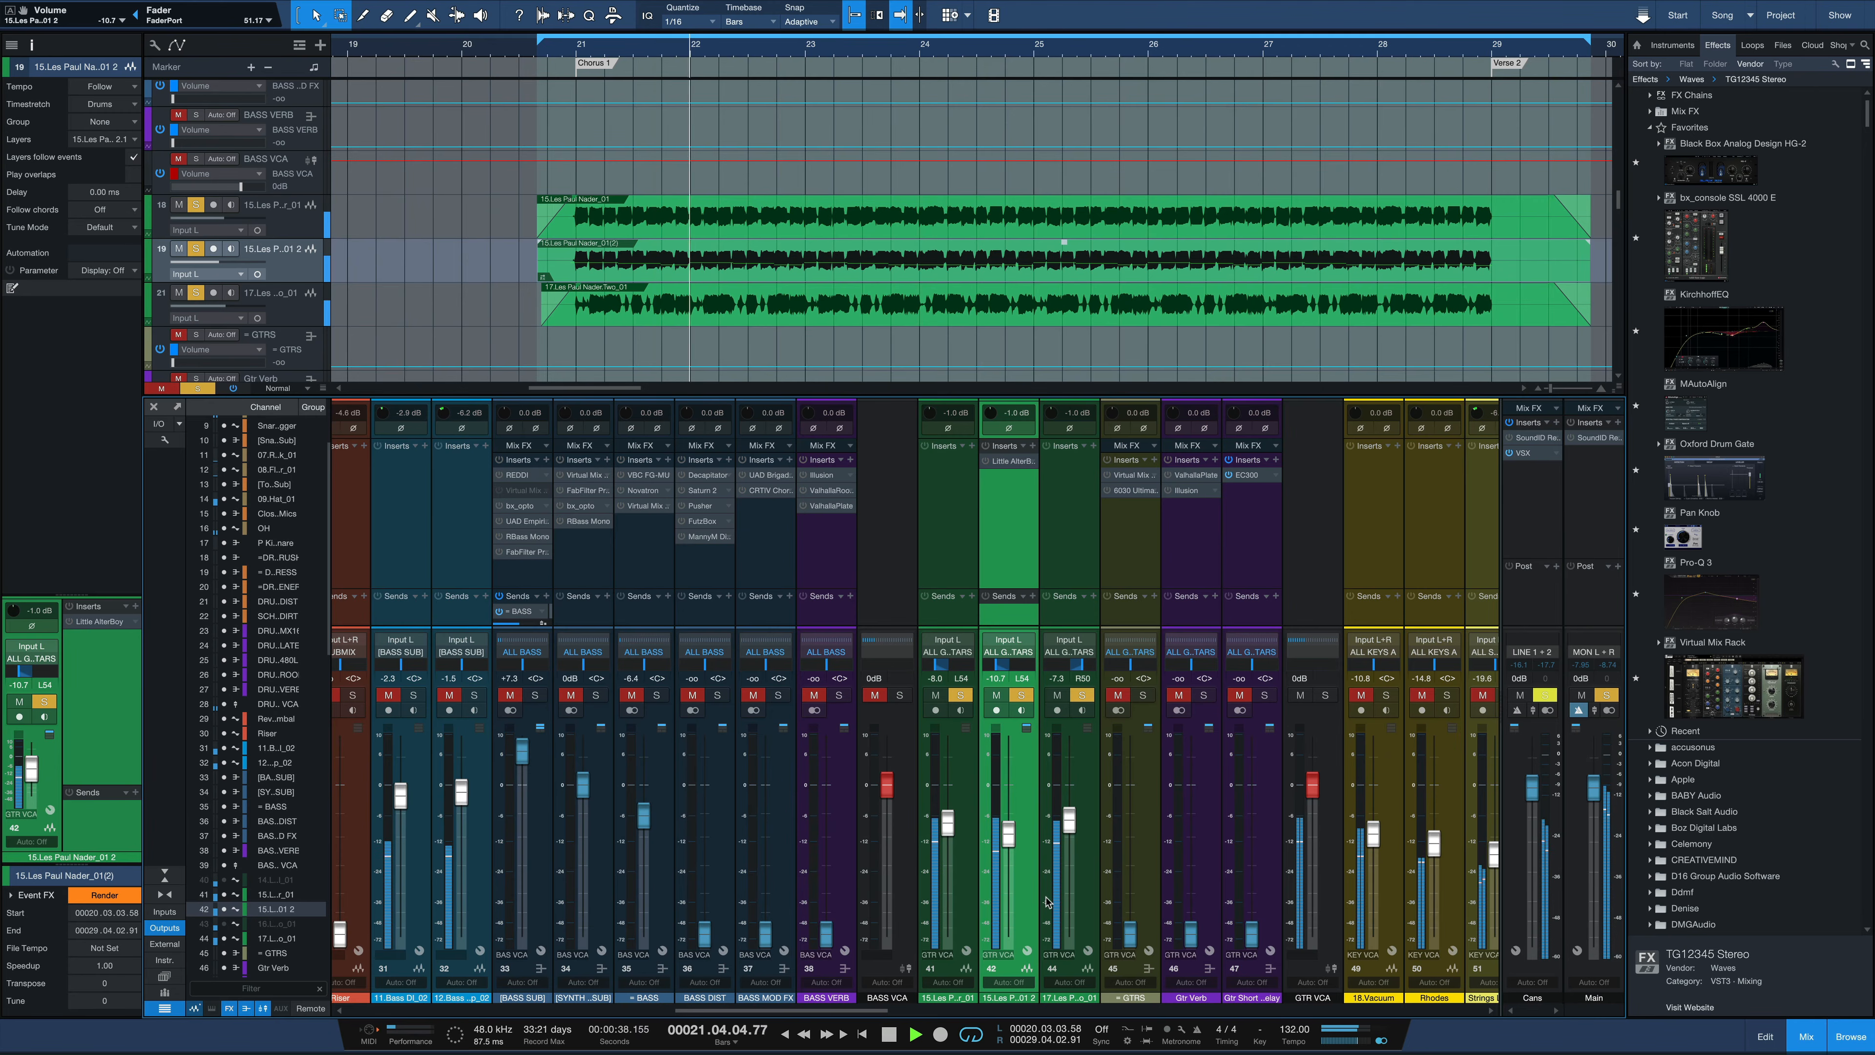
# Fine-tune the duplicate guitar track's fader to -10.9 dB while playing it with both originals
pyautogui.press('space')
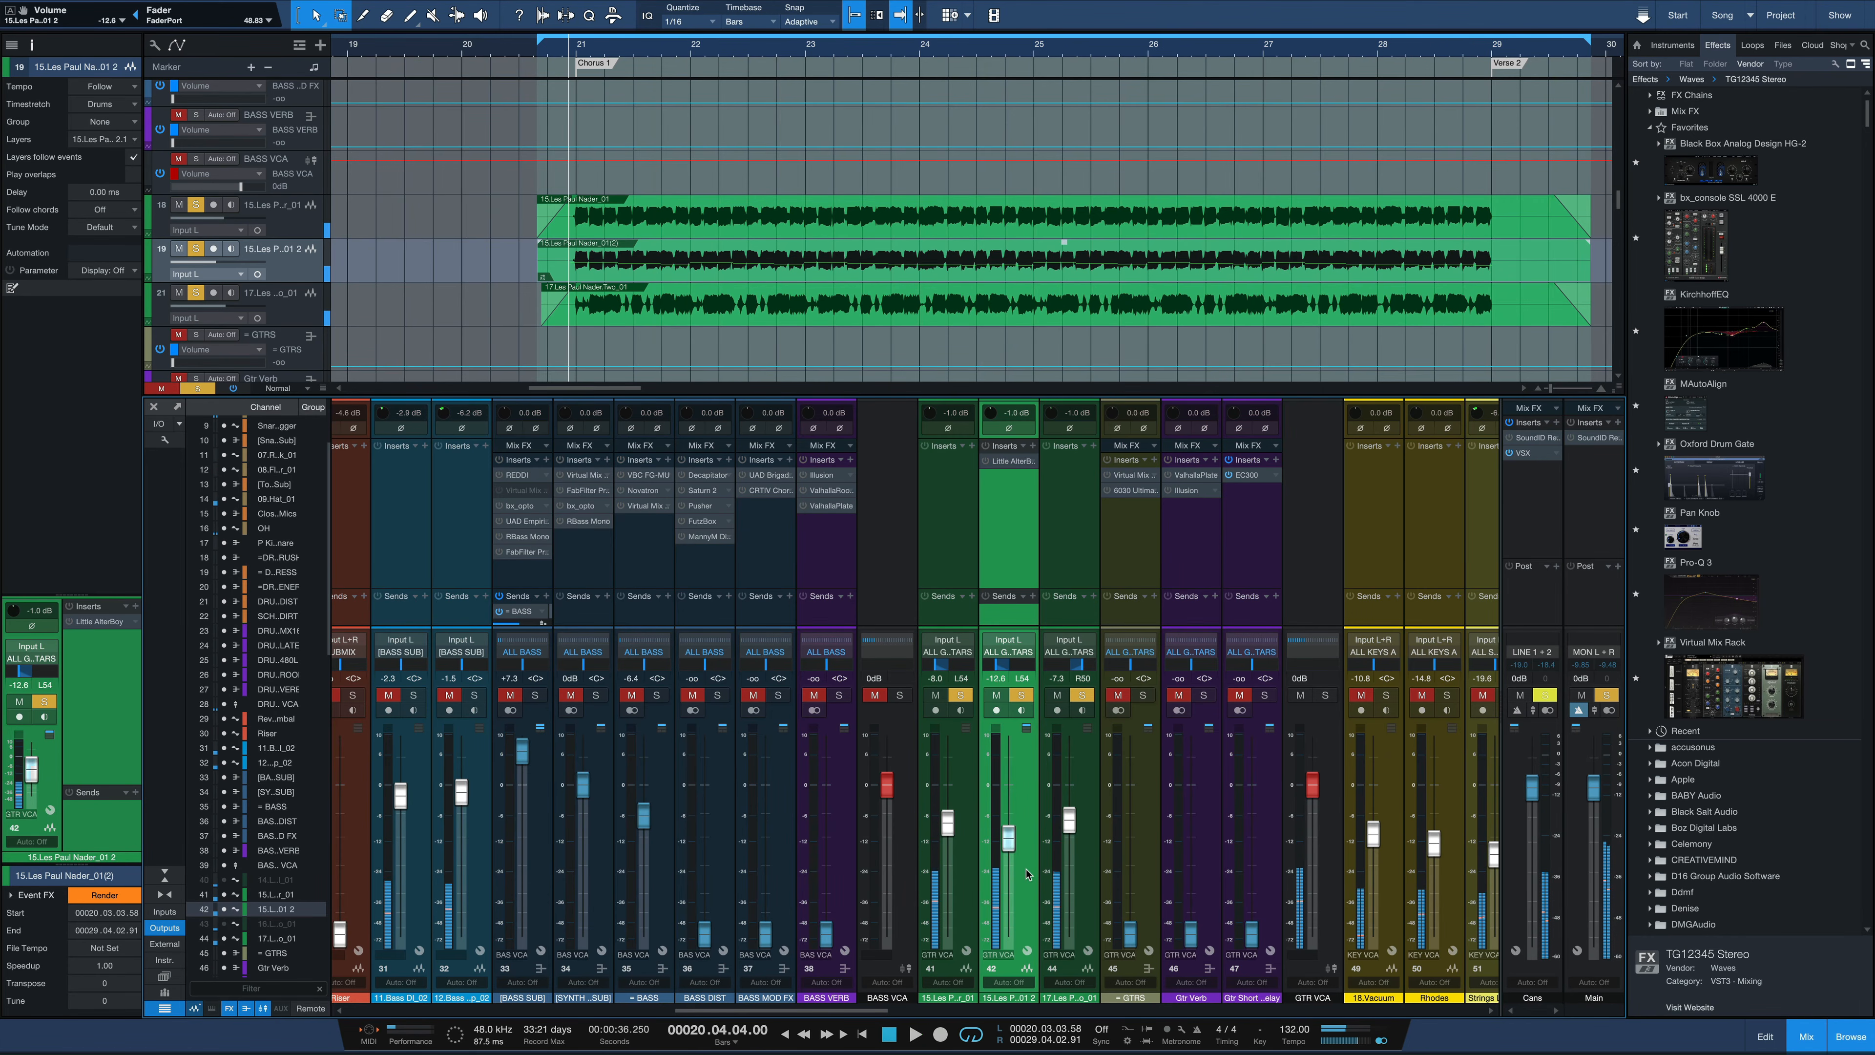
pyautogui.press('space')
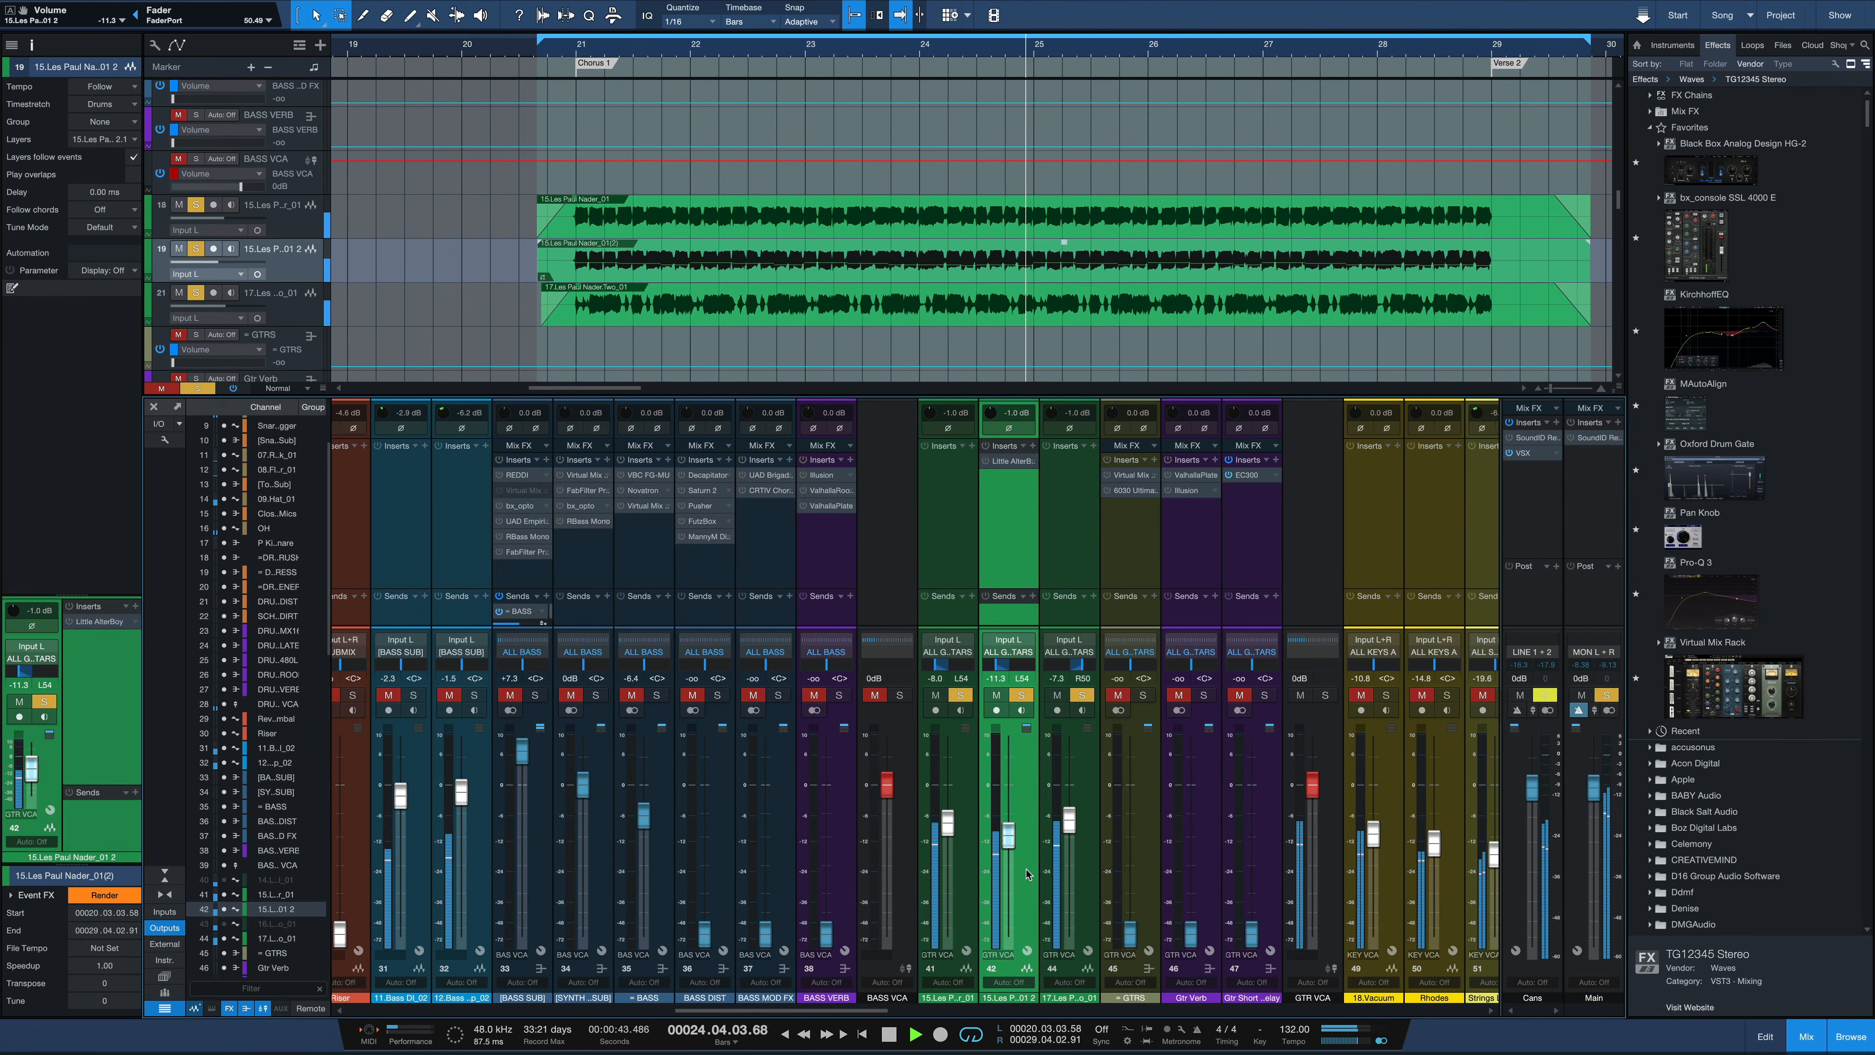
pyautogui.press('space')
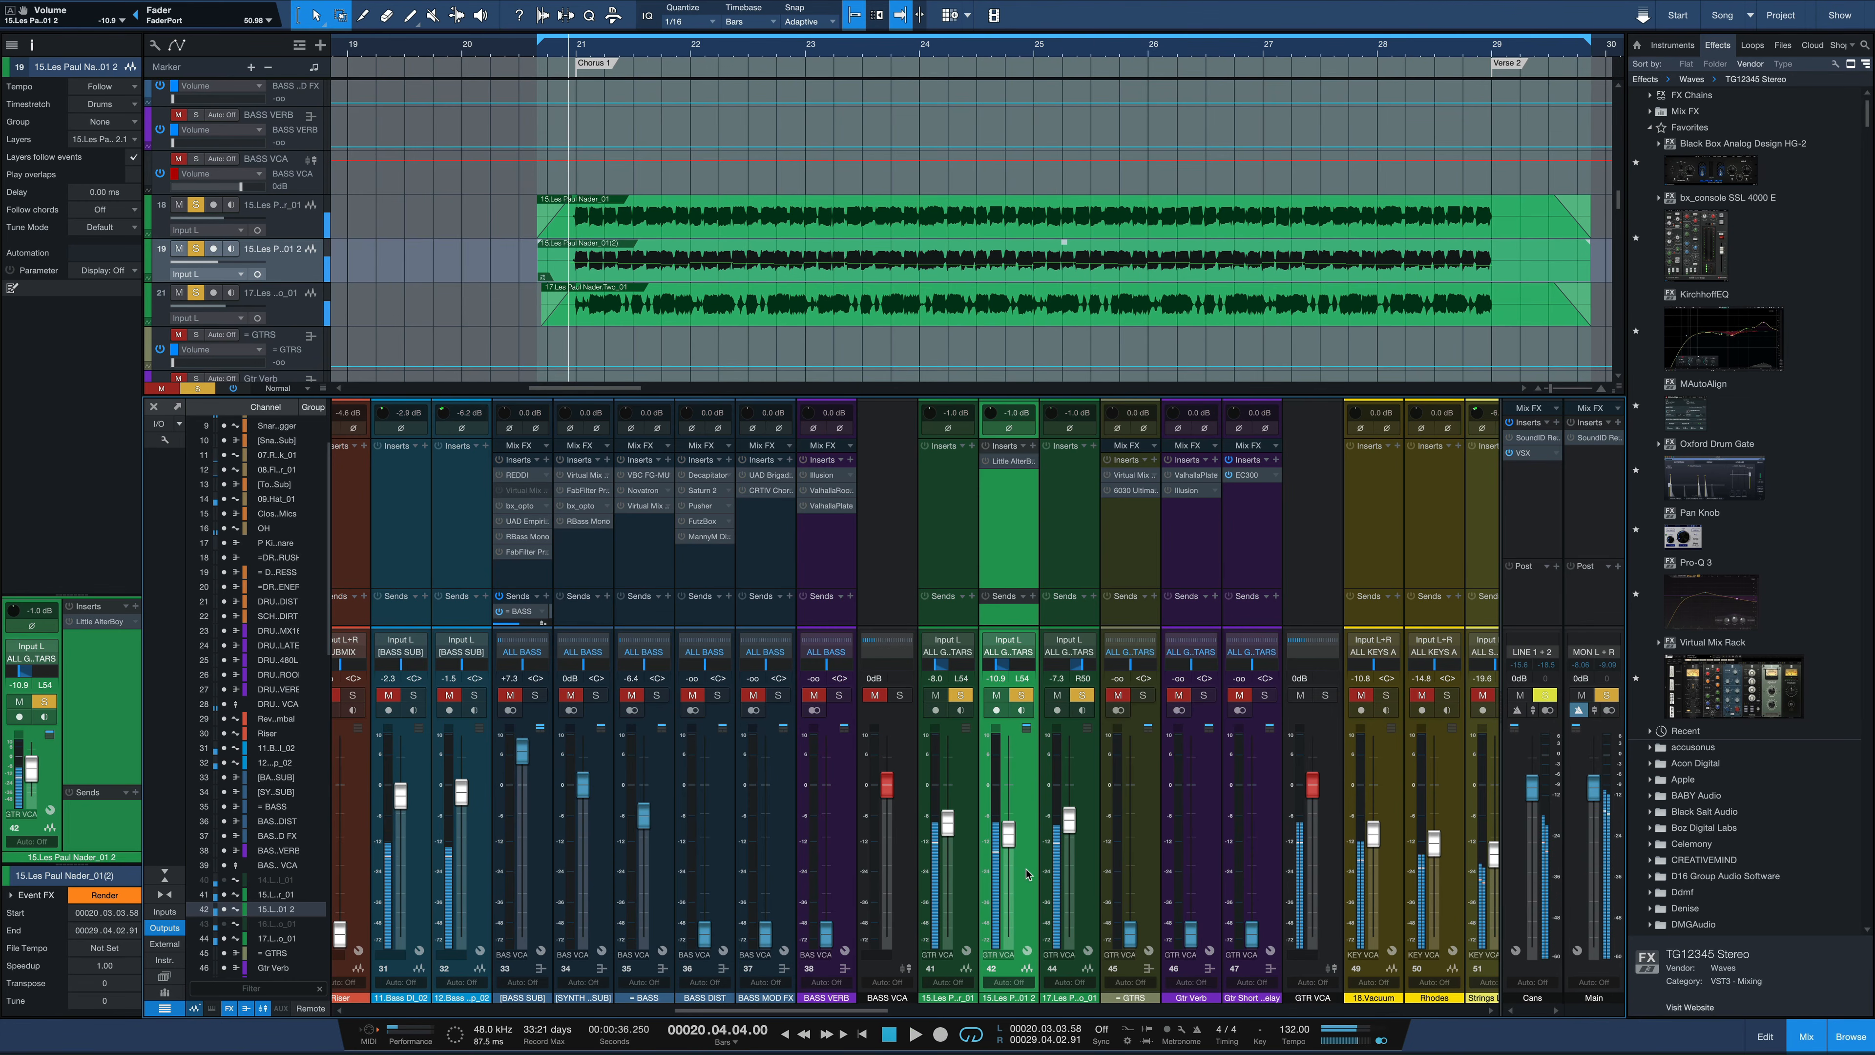